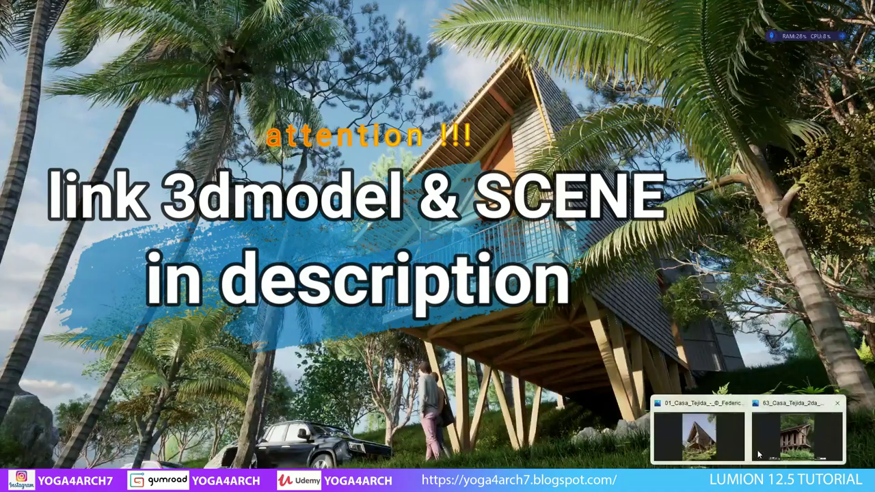
- Open the 63_Casa_Tejida reference photo of the timber stilt house in Photos
left_click(759, 455)
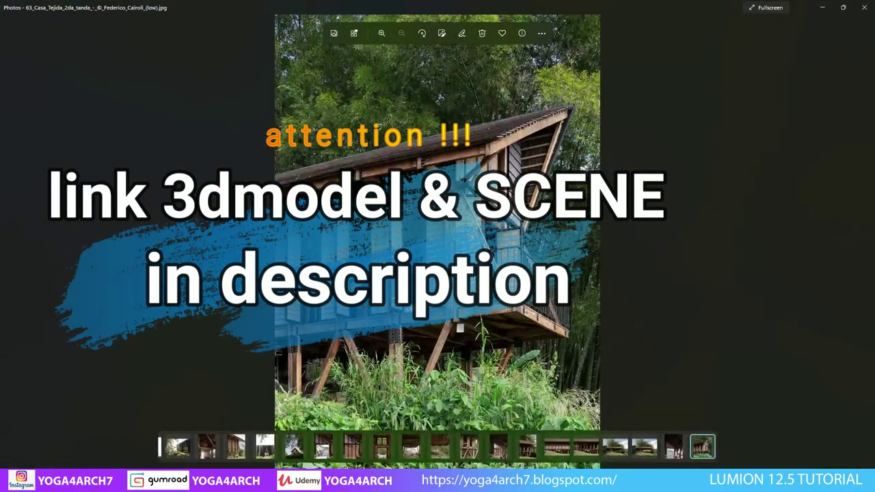
- Page between the facade elevation and exterior reference photos, then close Photos
key("Right")
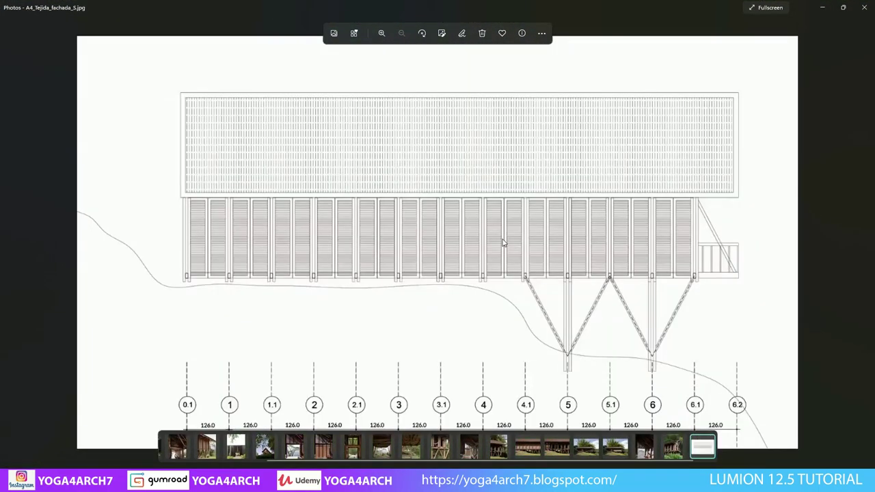
key("Left")
key("Left")
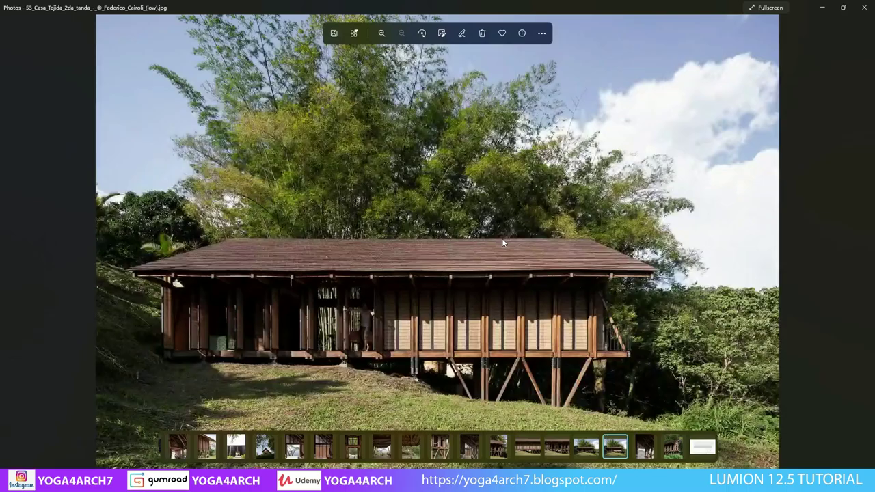
key("Left")
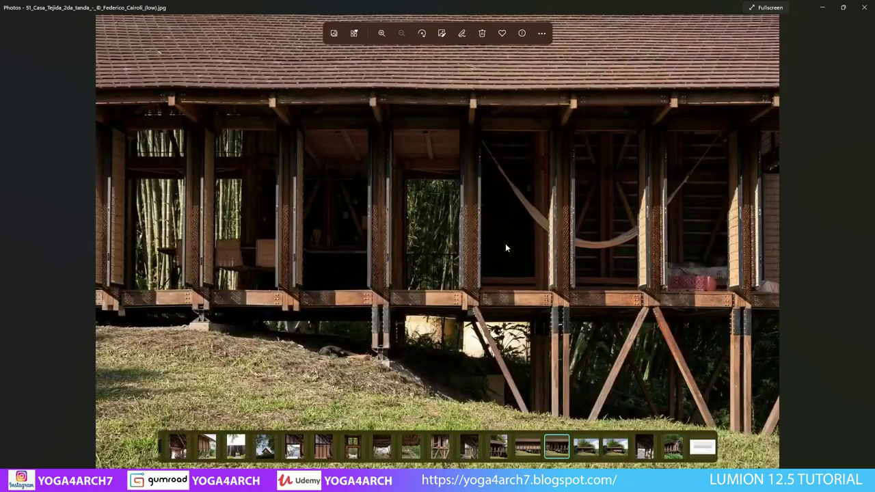
left_click(819, 9)
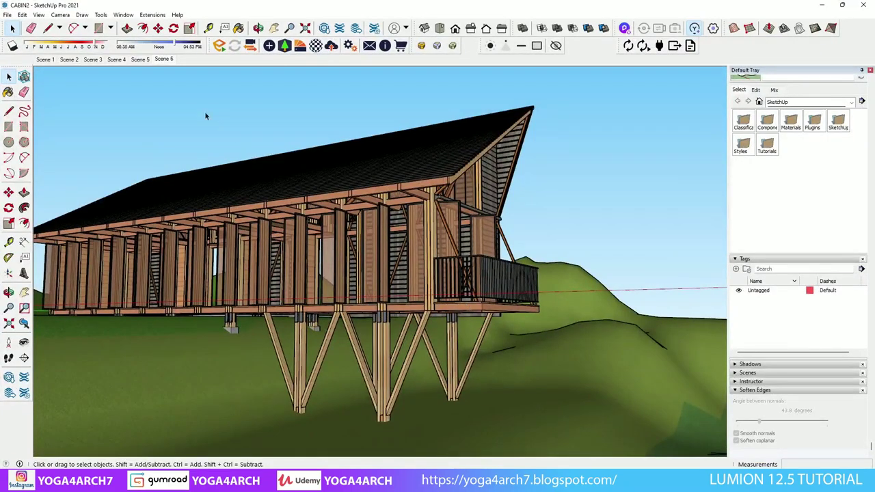
- View the cabin model from Scenes 5, 4 and 3, then minimise SketchUp
left_click(141, 60)
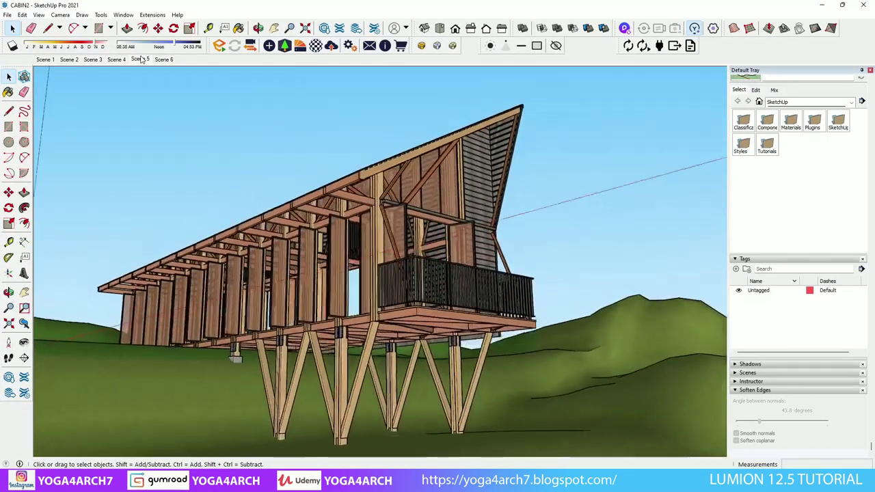
left_click(117, 59)
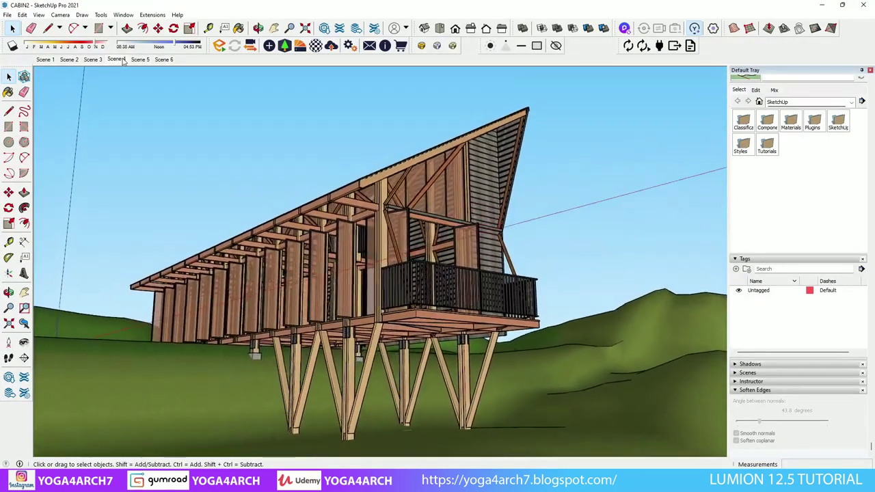
left_click(88, 59)
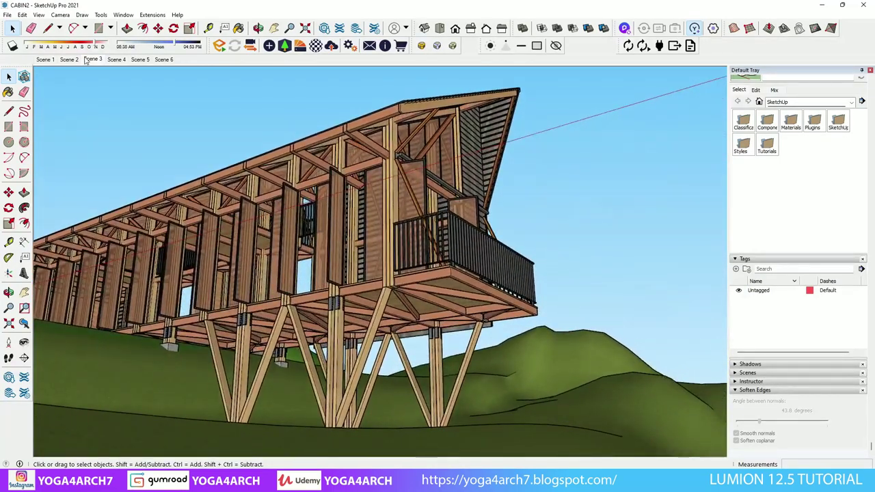
left_click(822, 5)
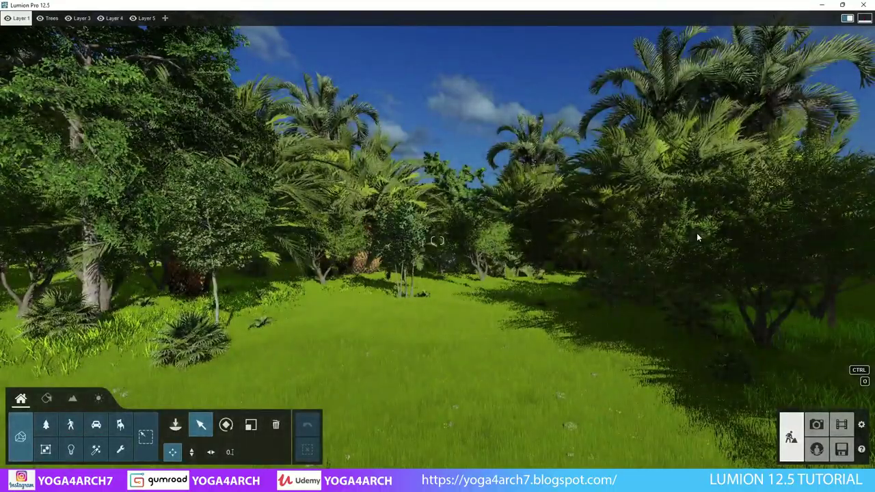
- Move forward through the Tropical meadow and turn the view toward the dense palms
right_click_drag(697, 232, 697, 233)
key("w")
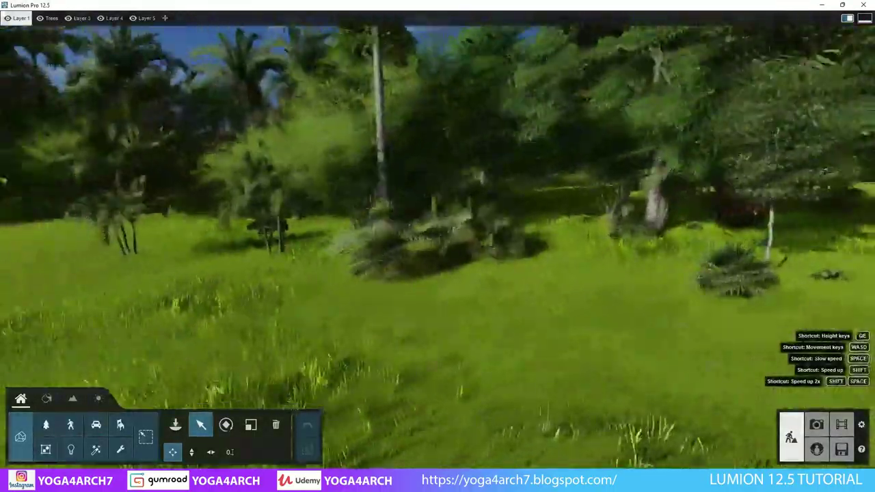
right_click_drag(437, 241, 468, 279)
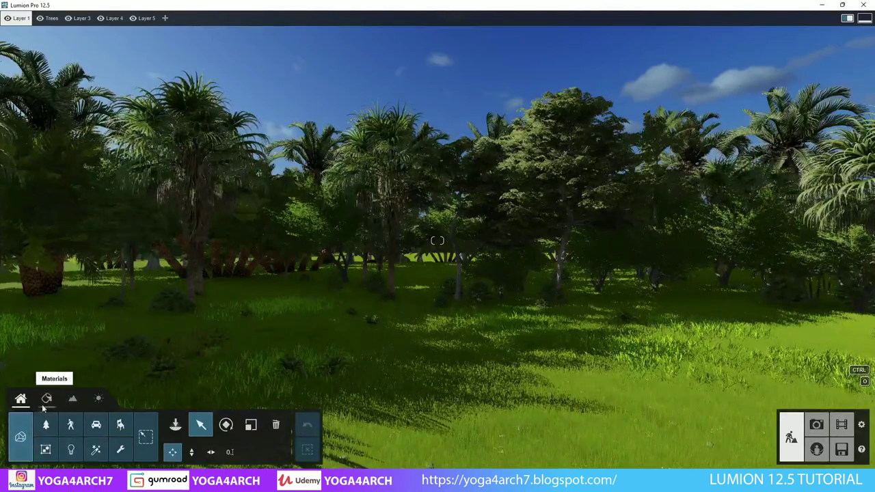
- Import the CABIN2 SketchUp model from folder 153 into the Imported Models library
left_click(20, 436)
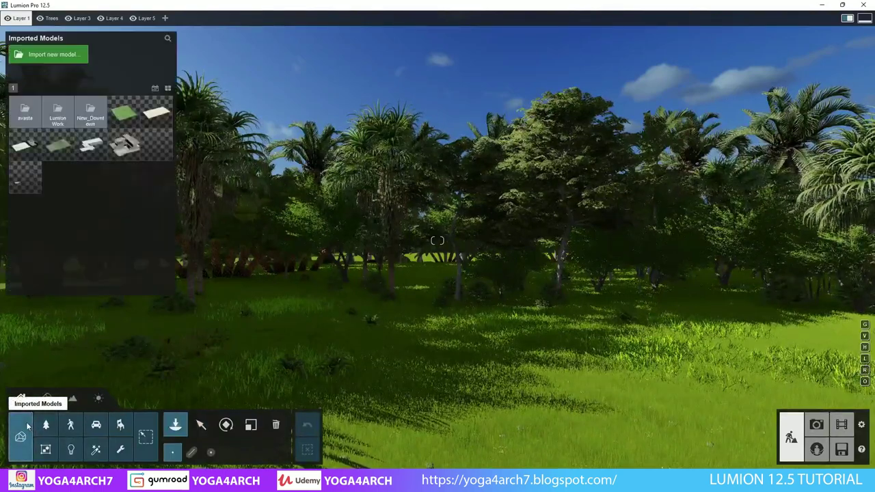
left_click(64, 58)
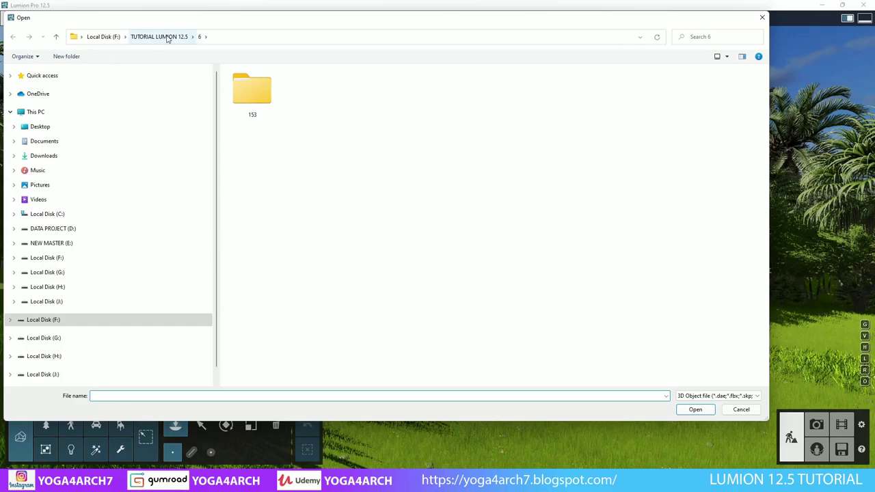
double_click(258, 84)
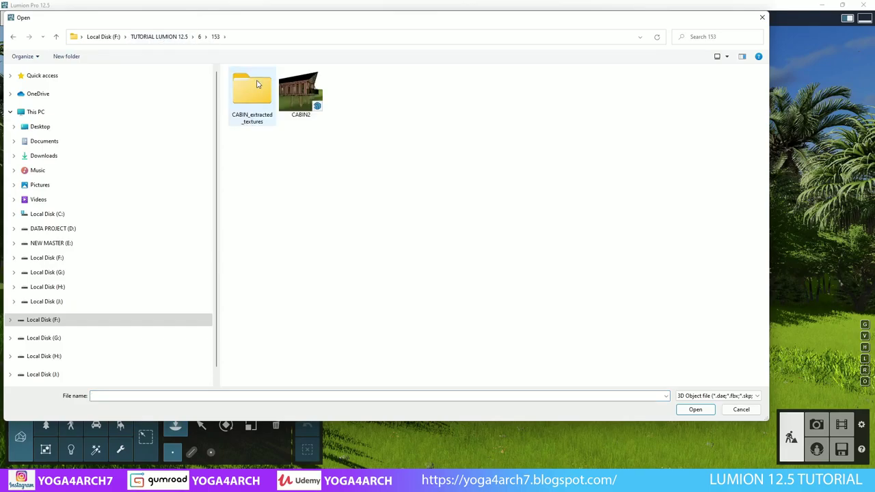
double_click(299, 90)
left_click(565, 340)
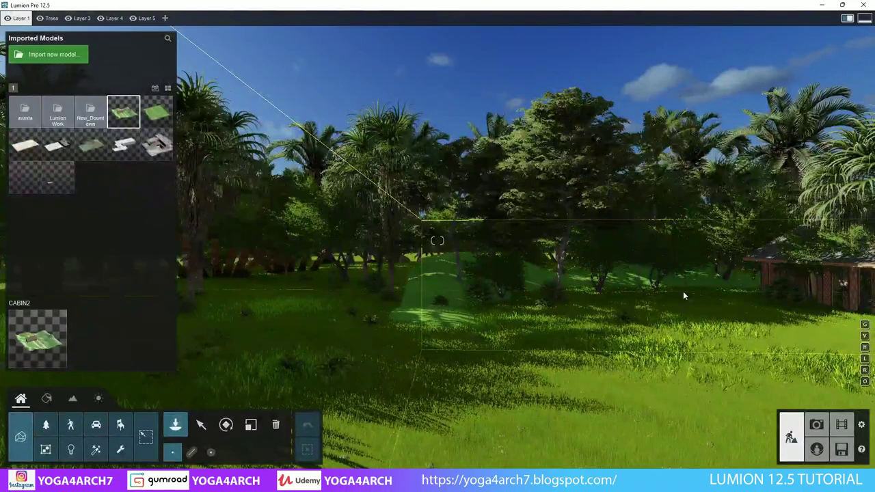
- Rotate the placed CABIN2 model in the meadow so it faces the other way
mouse_move(683, 296)
right_mouse_down()
mouse_move(563, 318)
mouse_move(381, 303)
right_mouse_up()
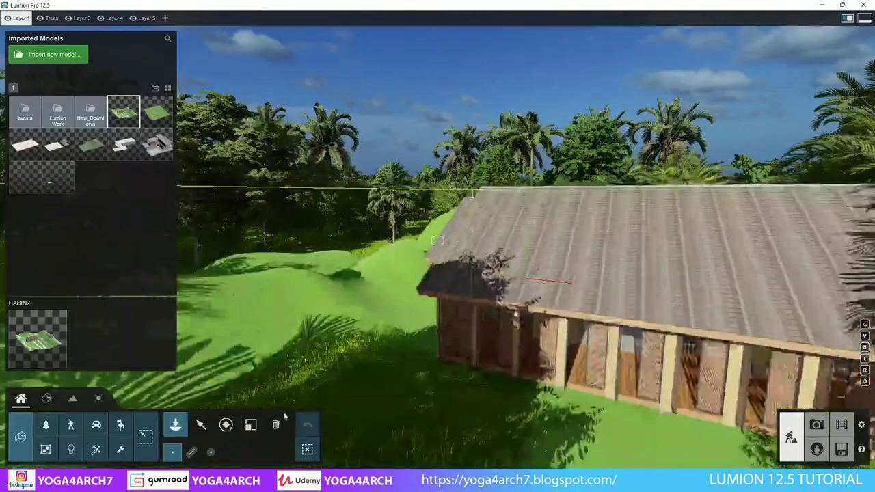
left_click(226, 425)
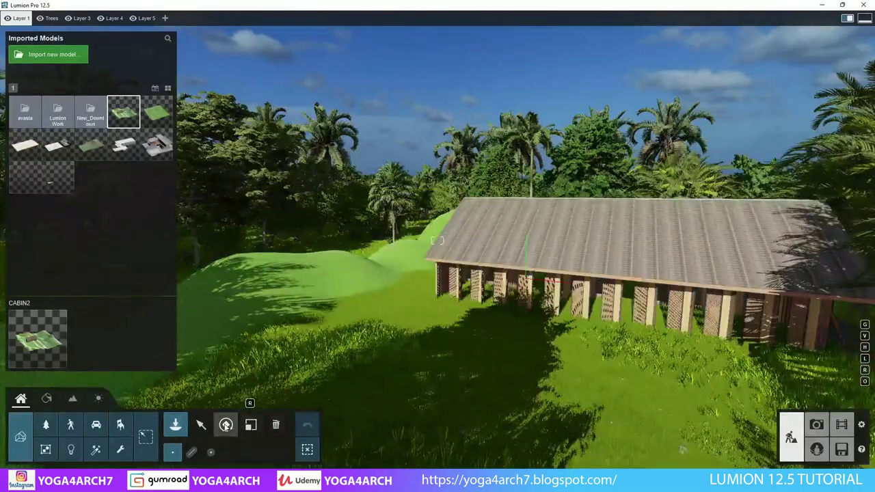
left_click(360, 311)
left_click_drag(361, 310, 545, 320)
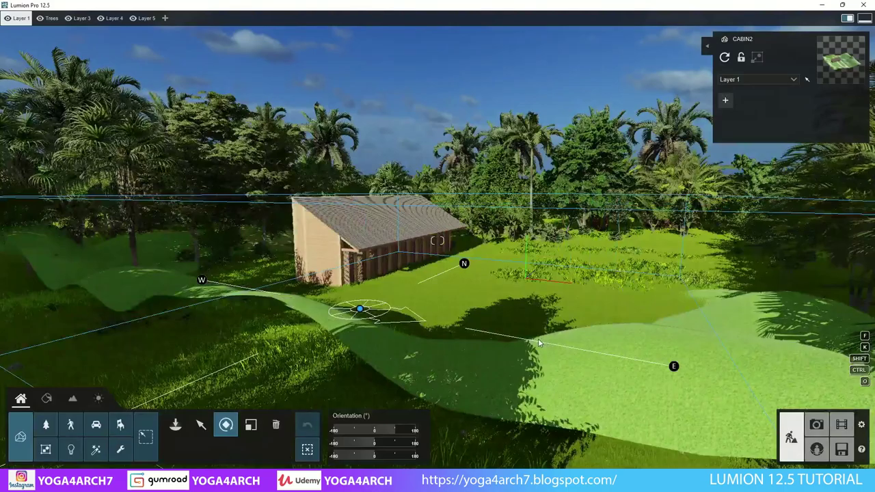
right_click_drag(539, 339, 350, 418)
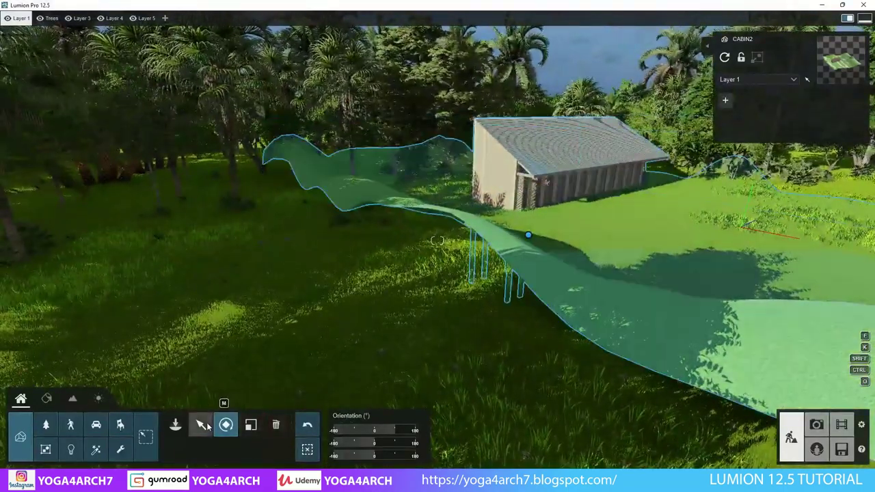
- Raise the cabin and its terrain about 2.5 m so the stilts clear the grass
left_click(203, 426)
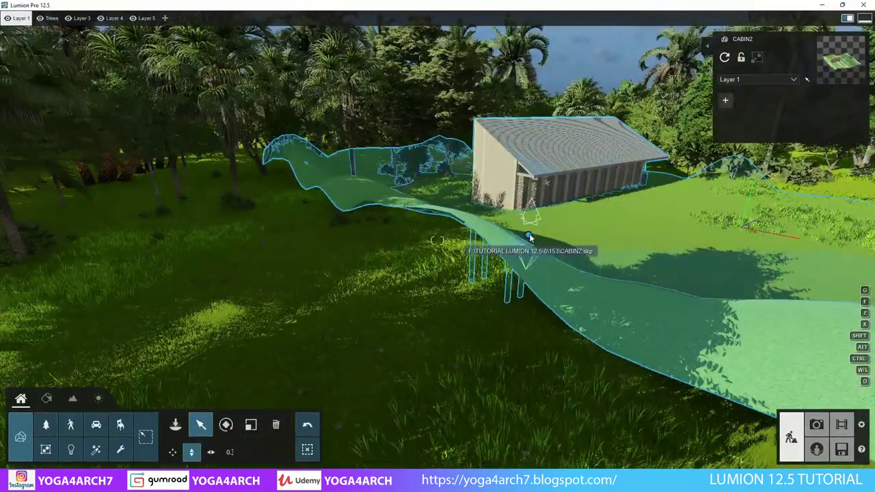
left_click_drag(528, 237, 569, 162)
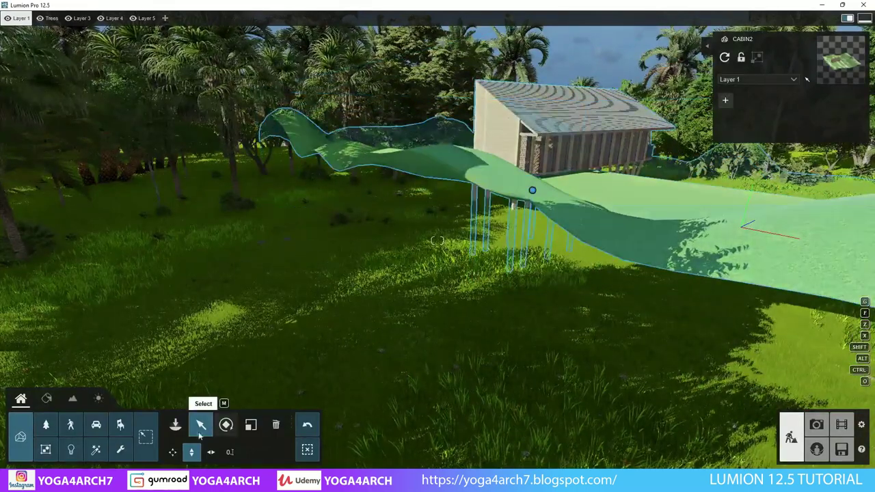
right_click_drag(533, 192, 520, 205)
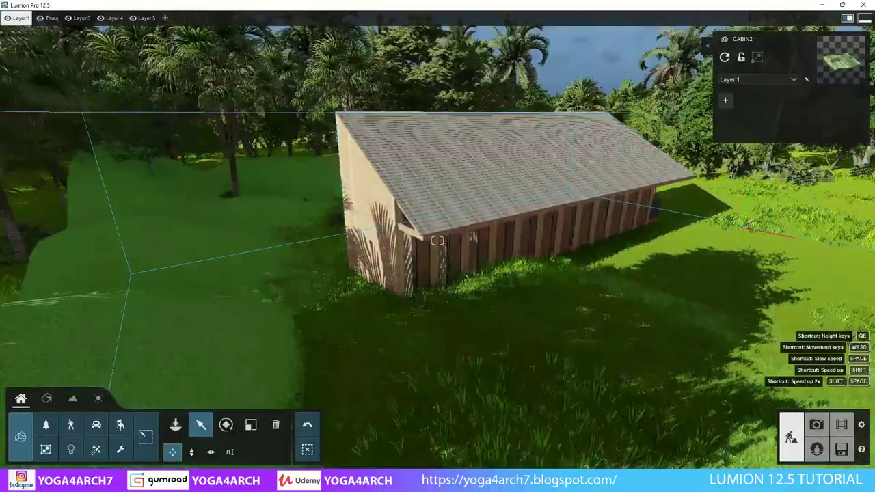
right_click_drag(437, 241, 433, 244)
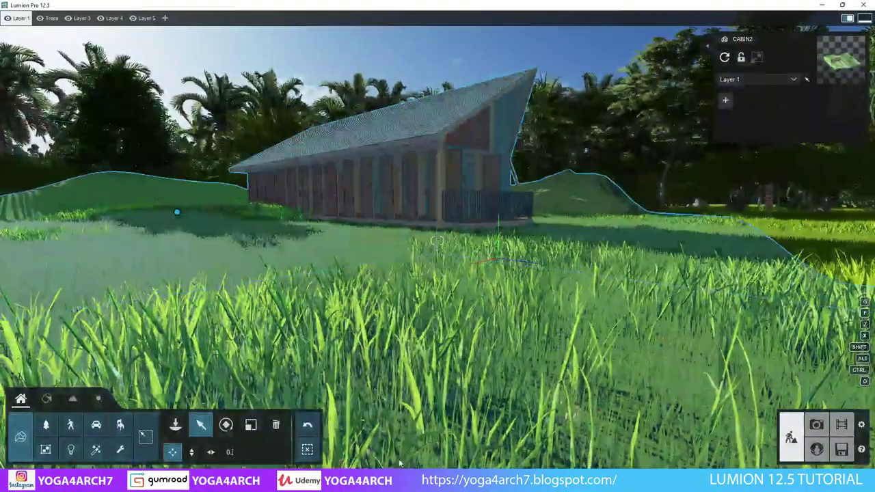
left_click(191, 452)
left_click_drag(178, 213, 182, 168)
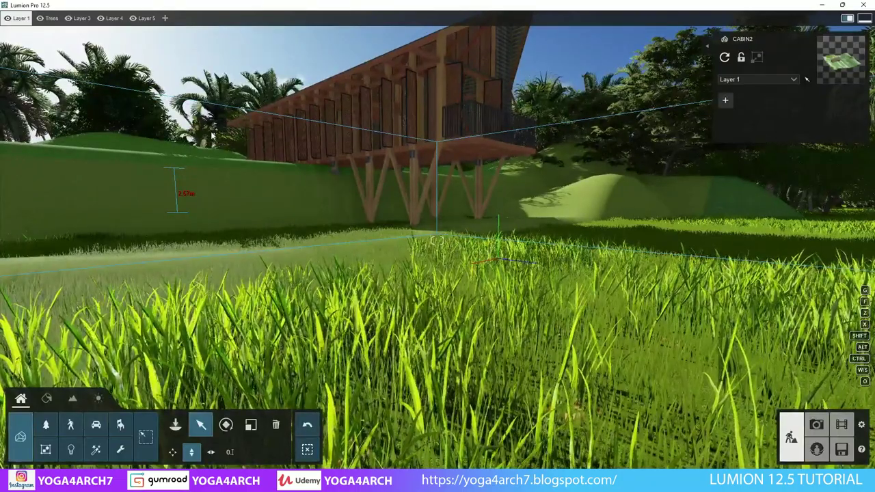
right_click_drag(437, 241, 362, 153)
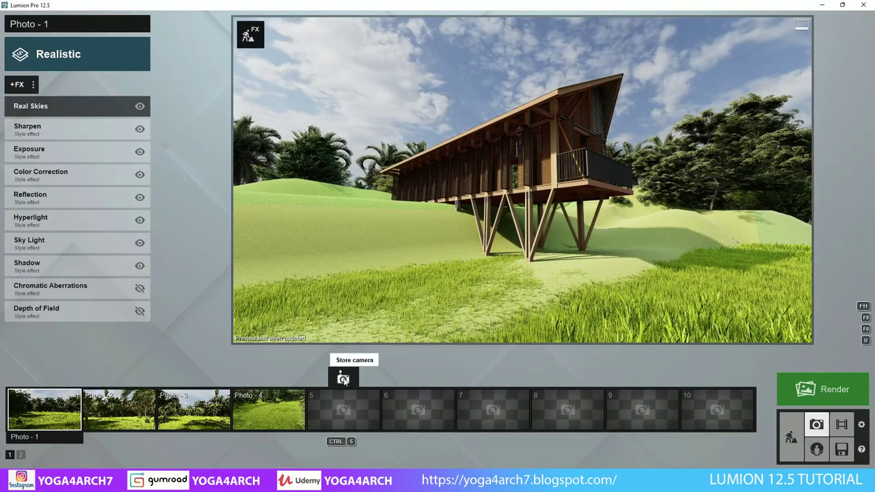
- Store a new photo and lower the camera to 1.43 m facing the balcony end
left_click(344, 379)
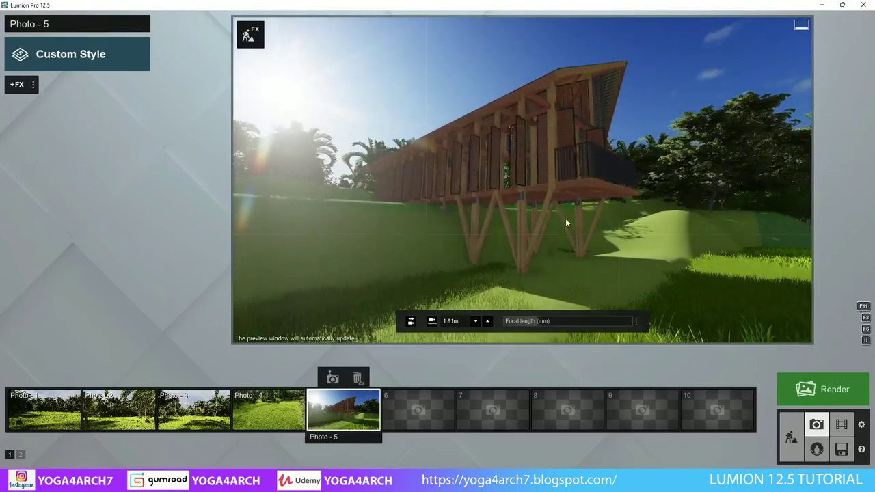
right_click_drag(542, 320, 541, 320)
key("e")
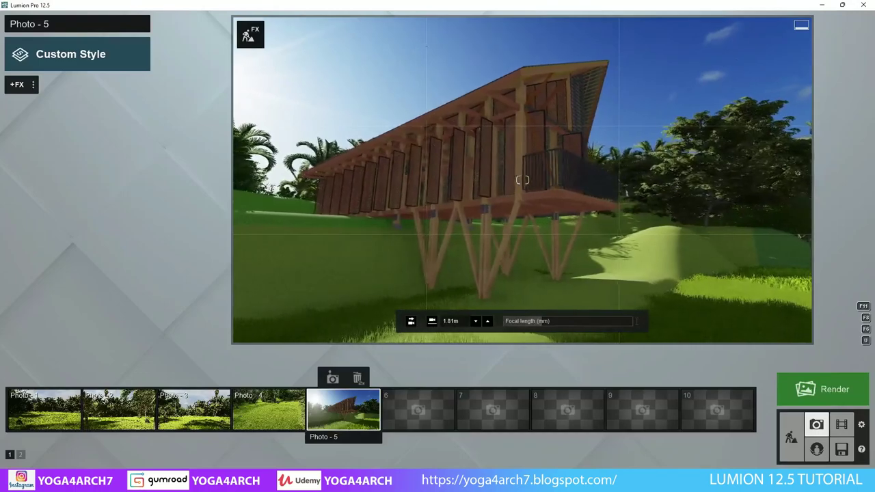
key("e")
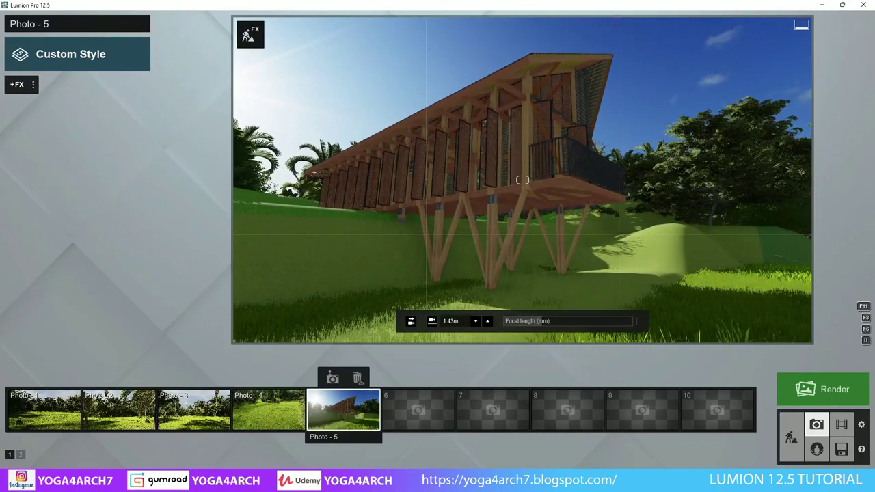
right_click_drag(542, 320, 542, 320)
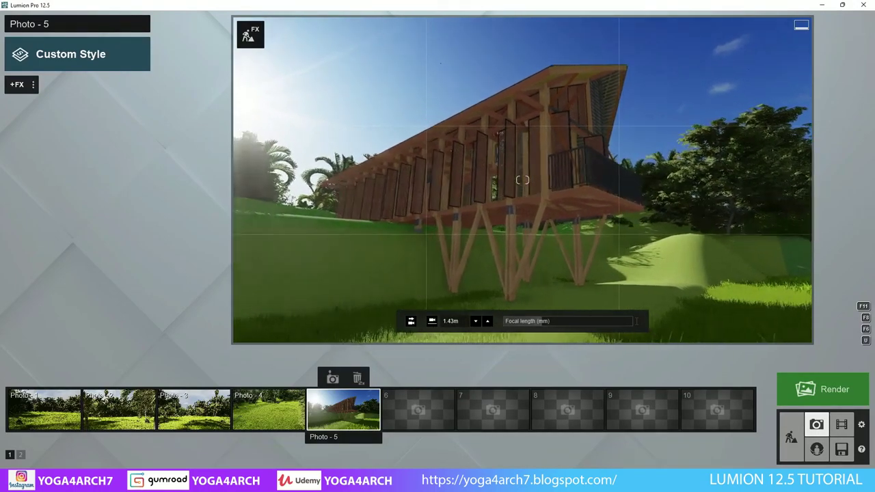
right_click_drag(531, 259, 530, 259)
- Set focal length to 30 mm, save the view to Photo 5, and open Custom Style
left_click_drag(545, 321, 553, 320)
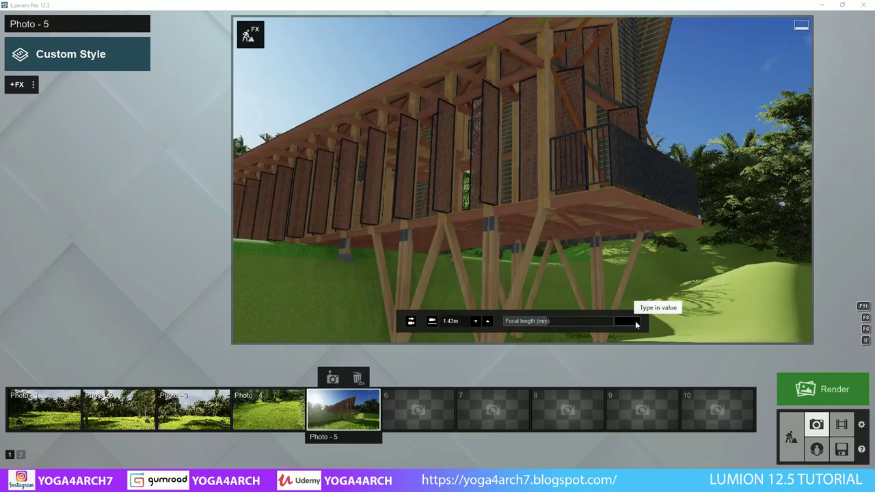
type("30")
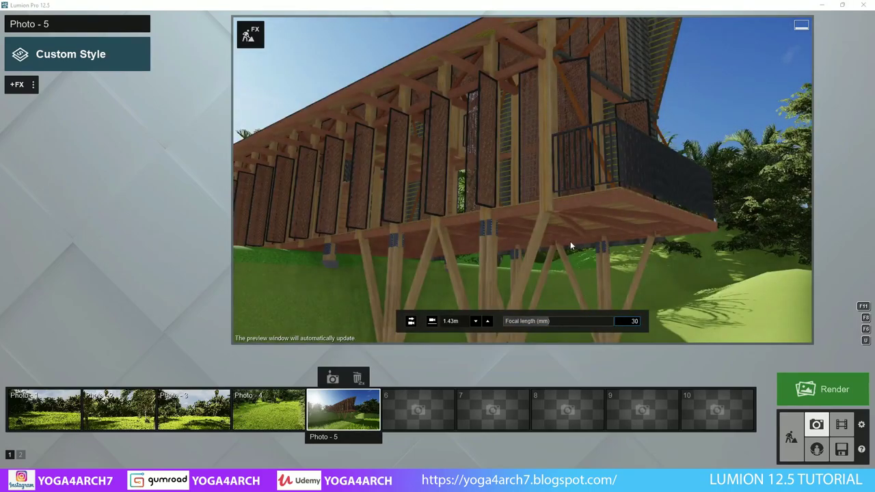
type("se")
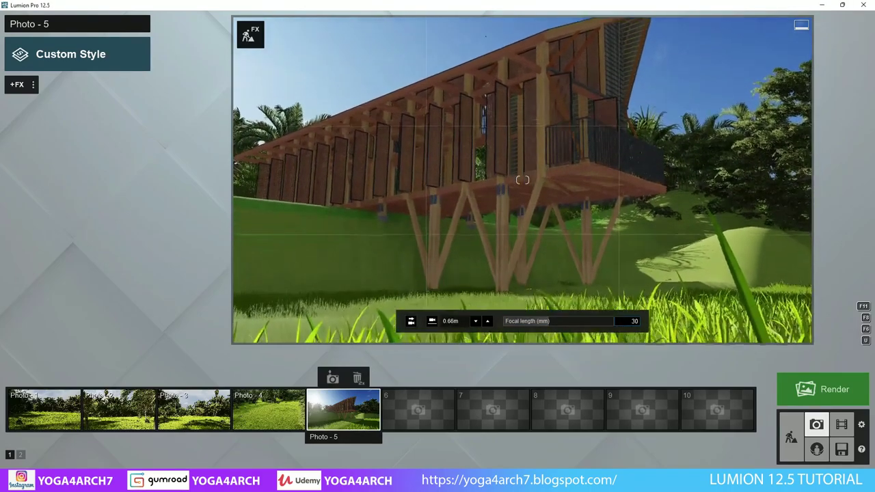
type("s")
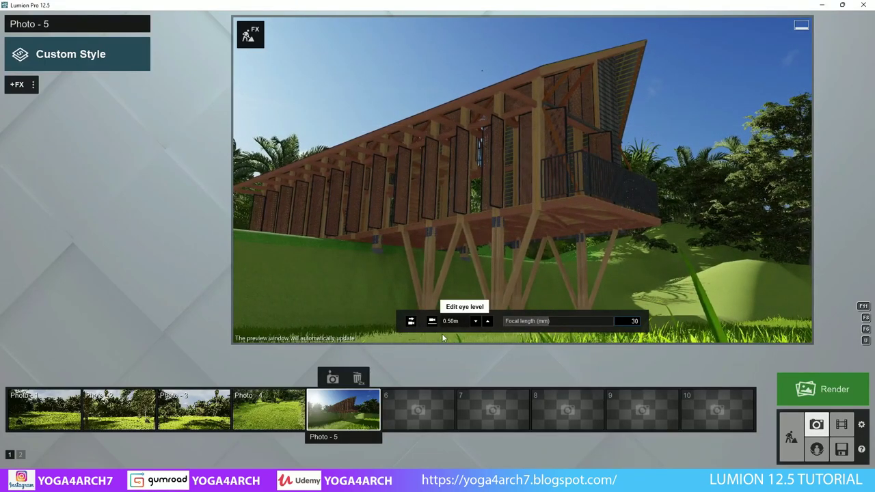
left_click(332, 378)
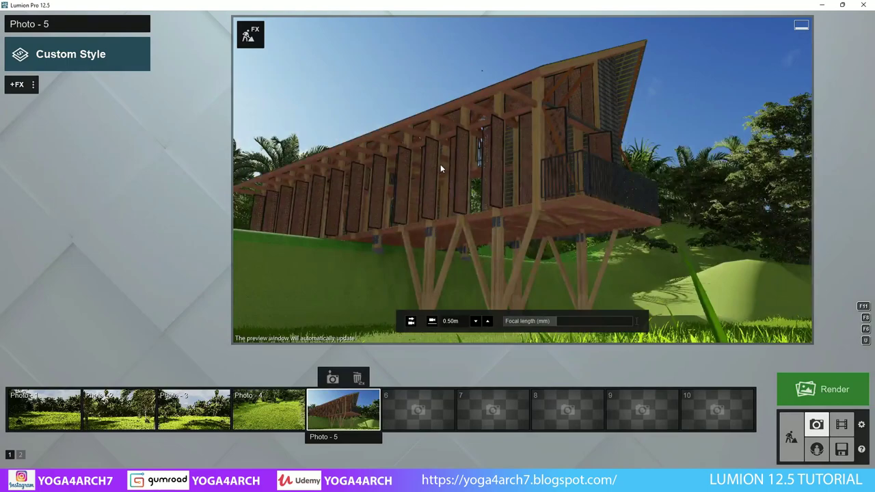
left_click(44, 54)
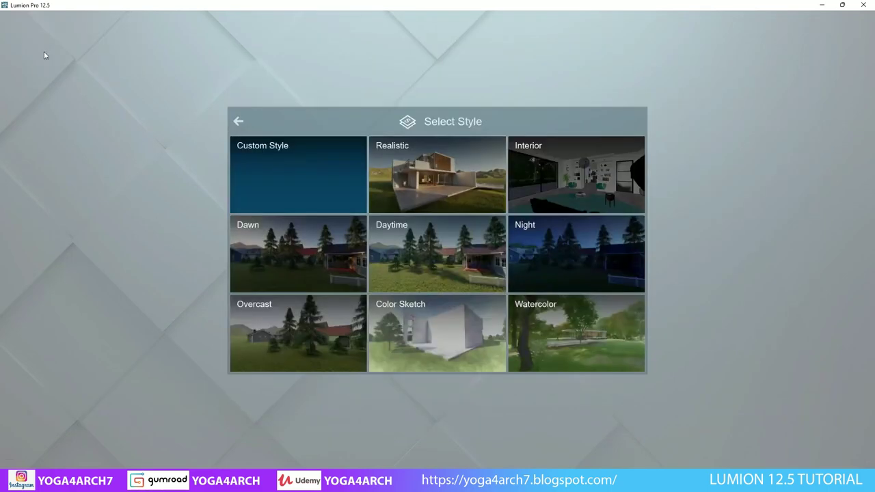
- Apply the Realistic style to Photo 5 and return to Build mode
left_click(451, 177)
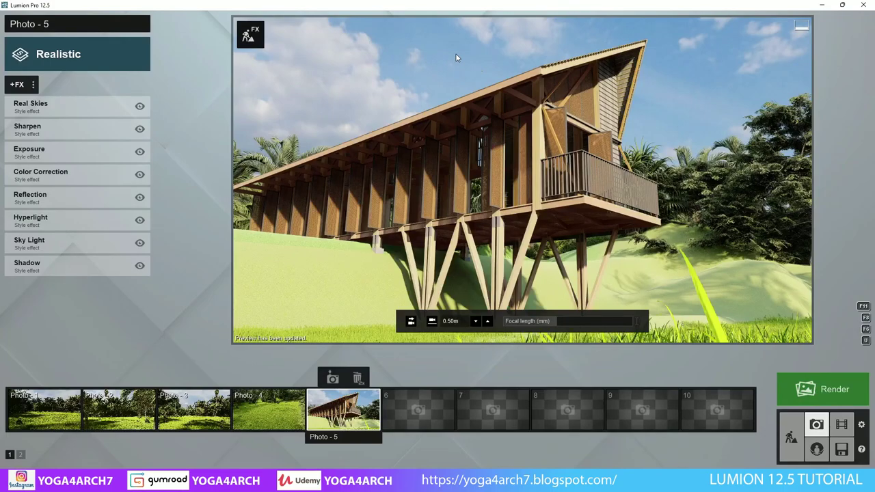
left_click(790, 438)
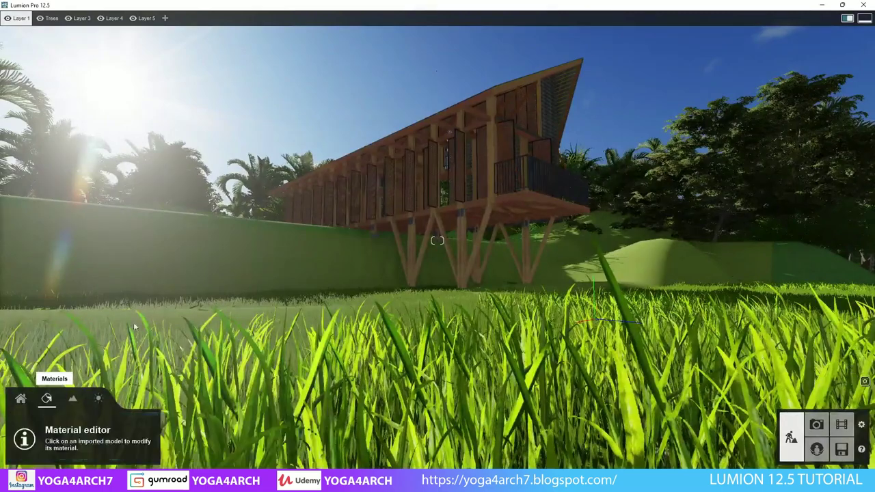
- Apply Grass Dark Green to the cabin model's ground, confirm it, and return to Photo 5
left_click(228, 261)
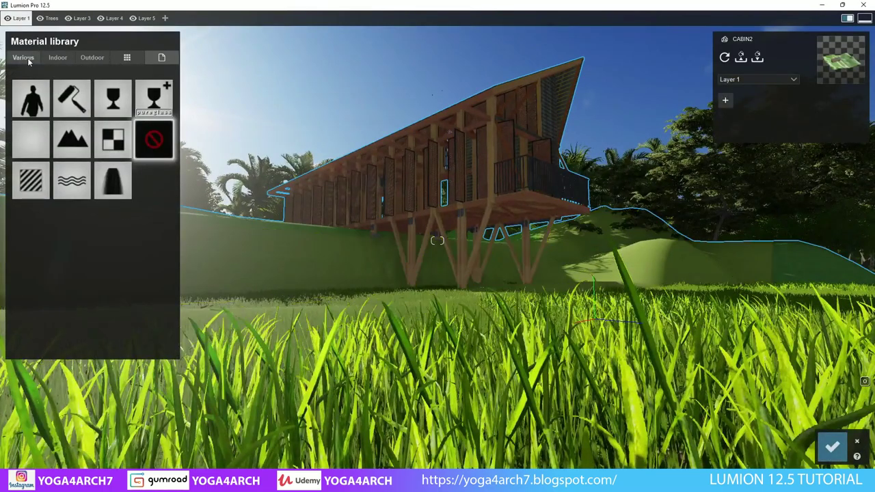
left_click(27, 57)
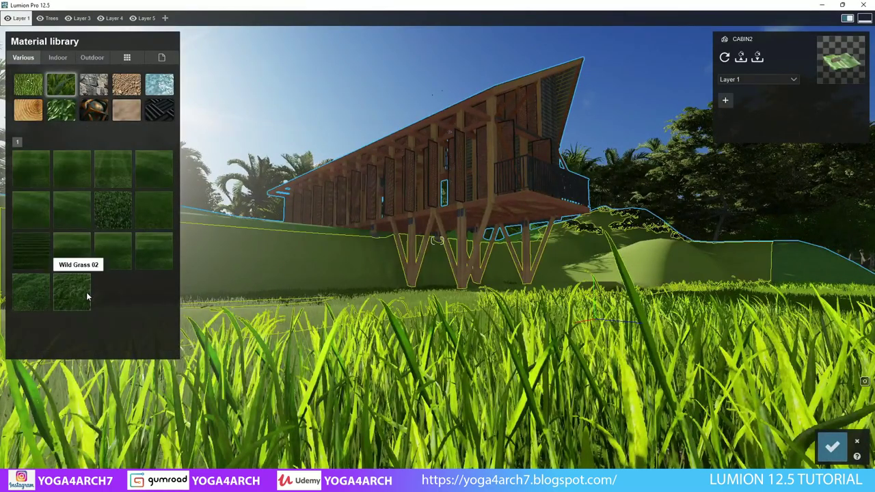
left_click(86, 292)
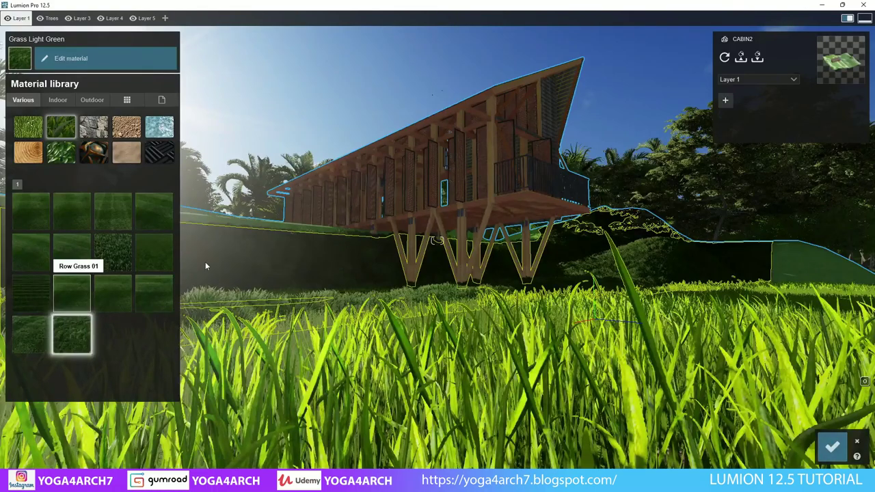
right_click_drag(205, 262, 491, 200)
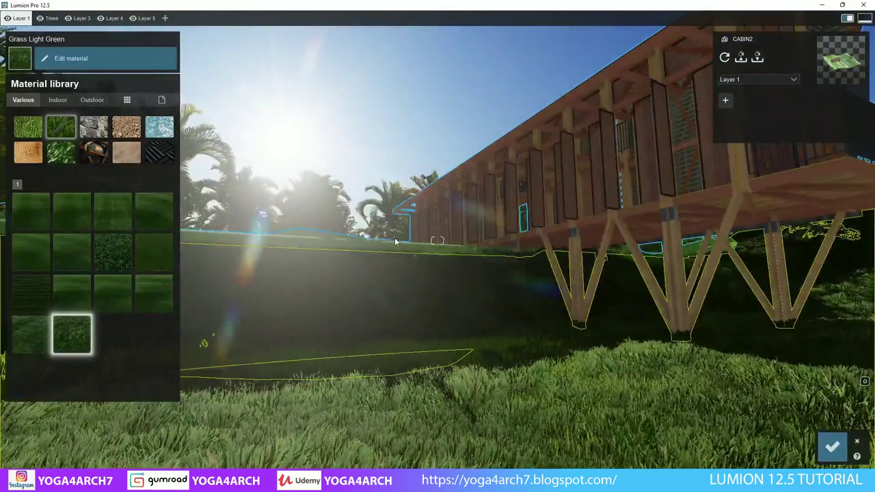
left_click(392, 248)
left_click(27, 61)
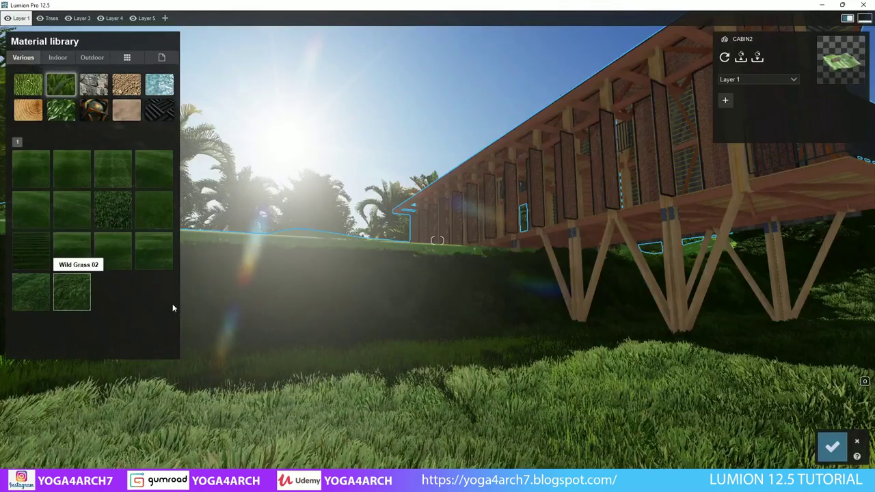
left_click(72, 292)
right_click_drag(361, 328, 543, 351)
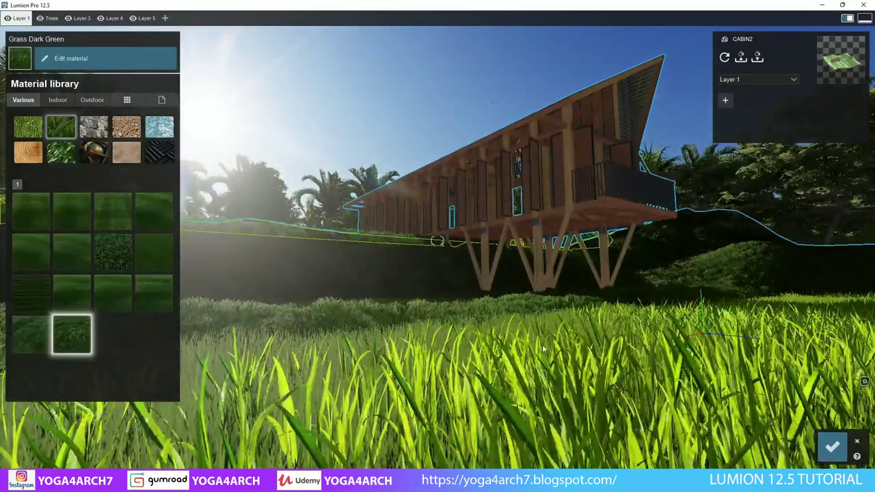
left_click(832, 446)
left_click(816, 425)
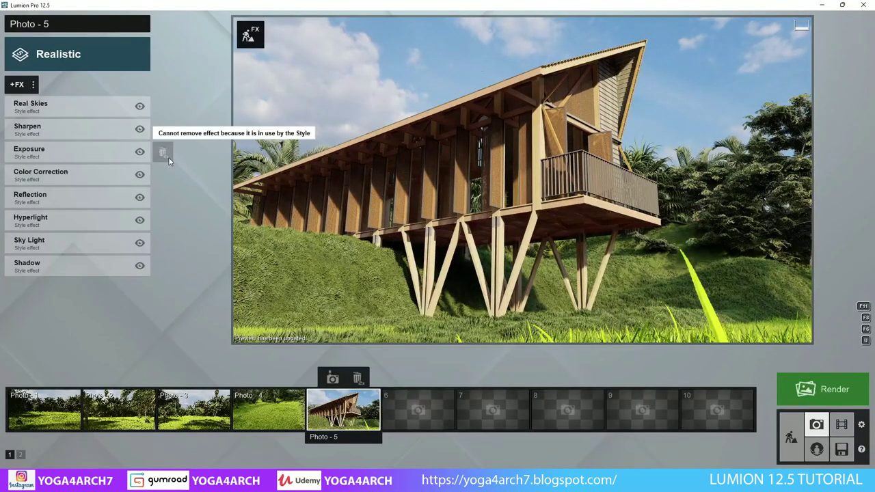
- Choose a Cloudy Real Skies sky and save Photo 5 with the cabin shifted right
left_click(69, 110)
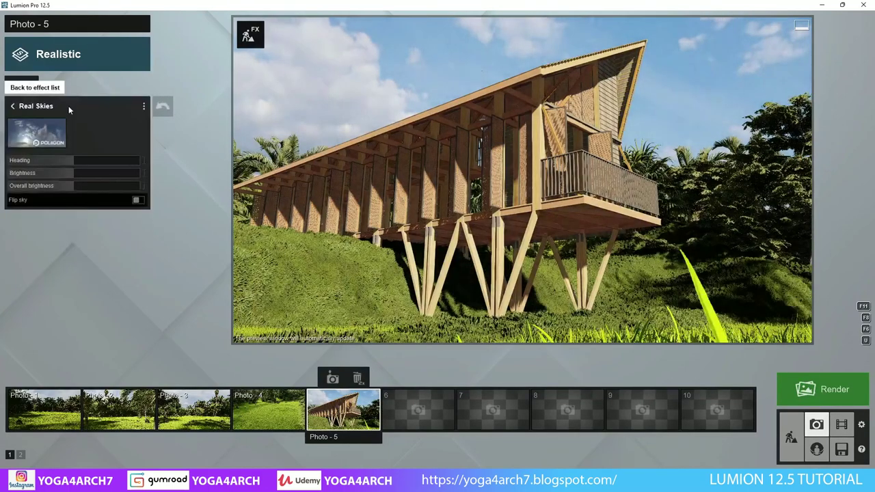
left_click(48, 130)
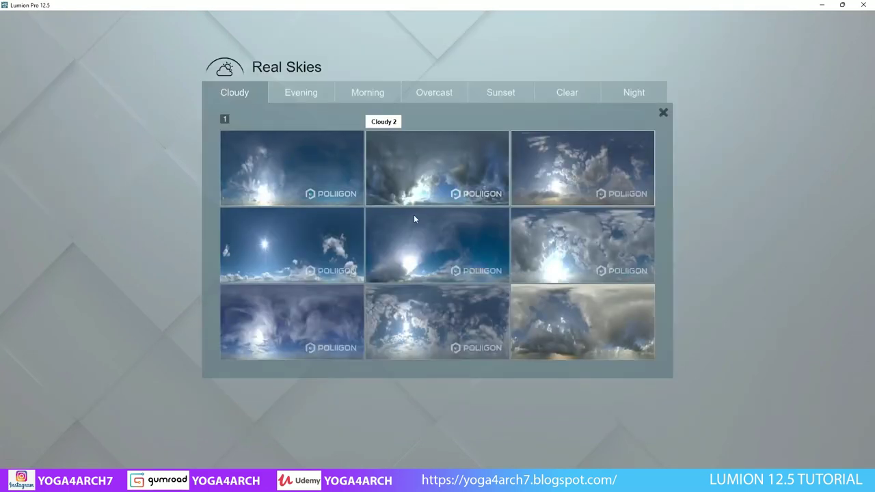
left_click(432, 301)
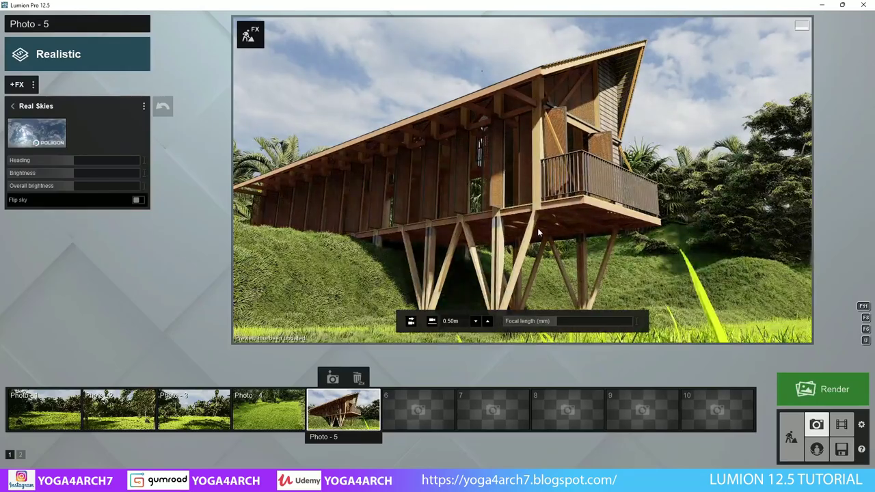
right_click_drag(538, 228, 522, 180)
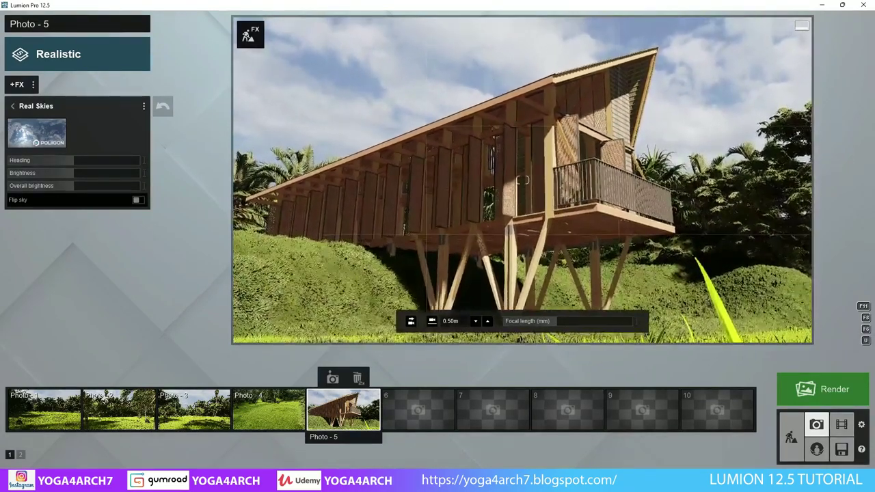
left_click(334, 380)
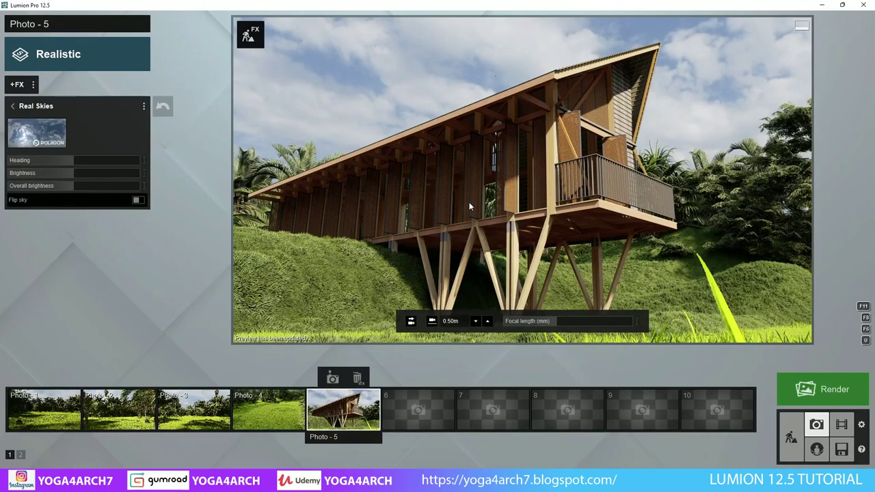
- Place a standing Dan 001 figure from People and Animals > 3D Static in the grass
left_click(791, 437)
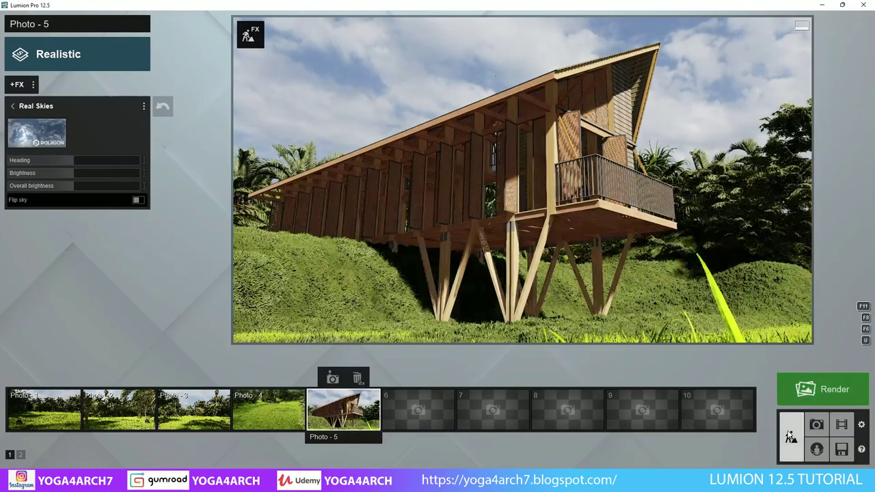
key("w")
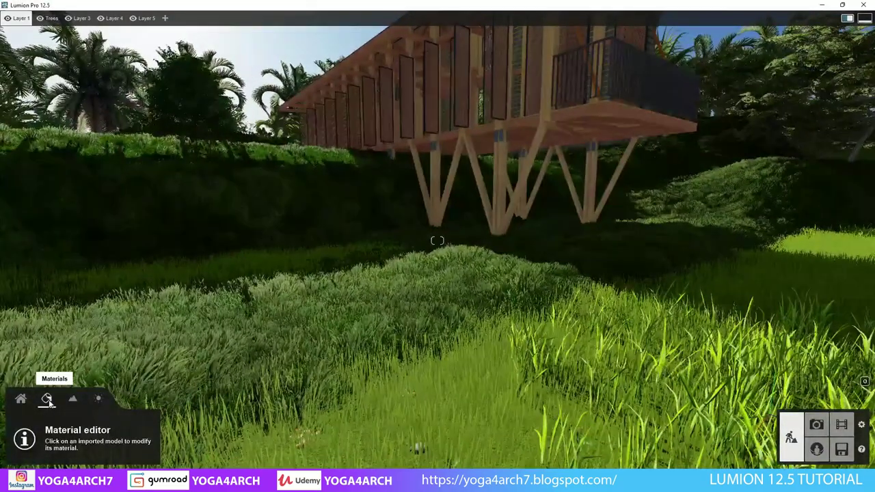
left_click(21, 399)
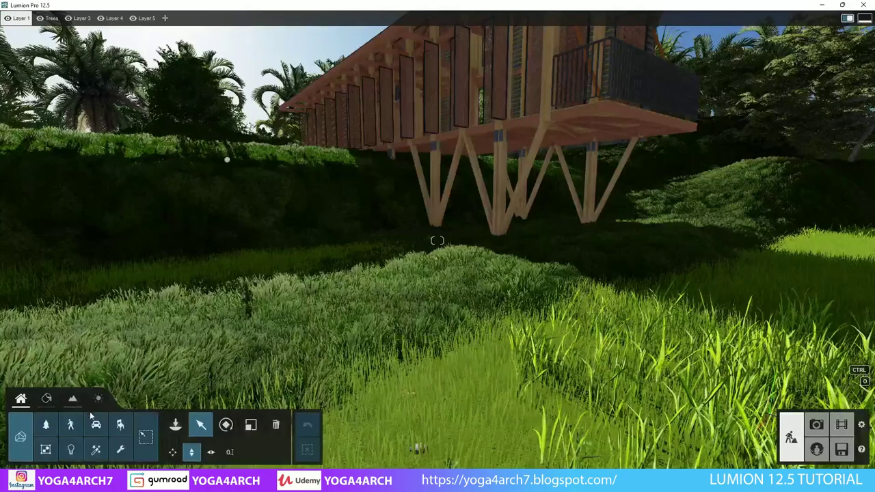
left_click(70, 424)
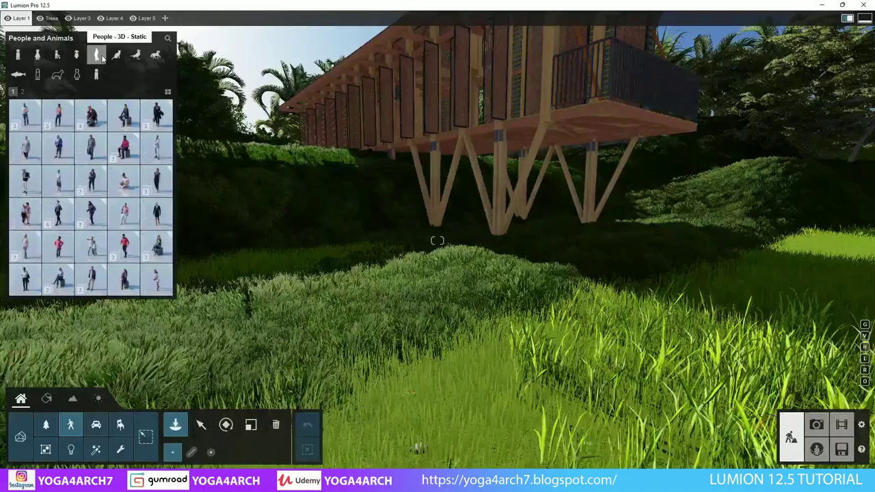
left_click(124, 147)
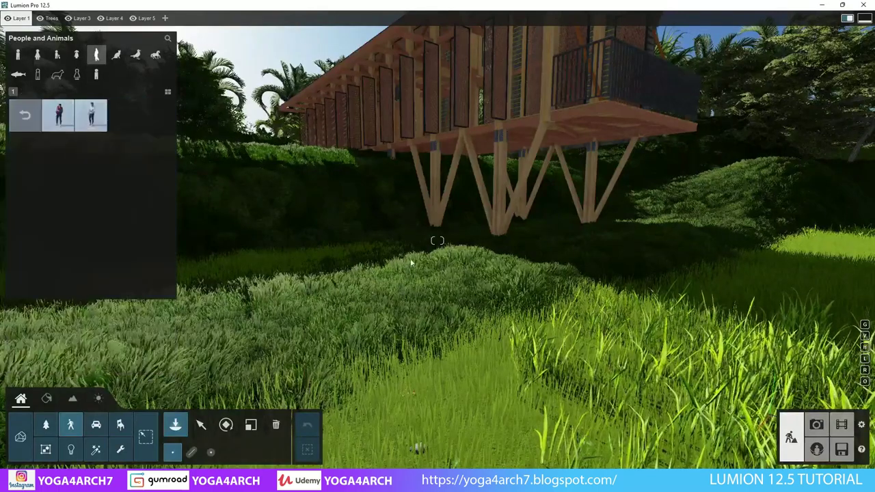
left_click(59, 115)
left_click(386, 295)
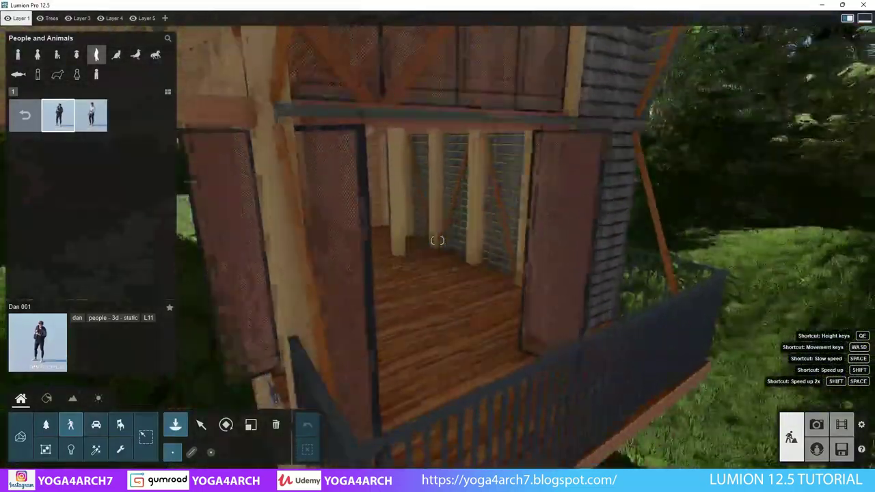
- Place another standing figure on the cabin's upper deck
right_click_drag(438, 241, 569, 267)
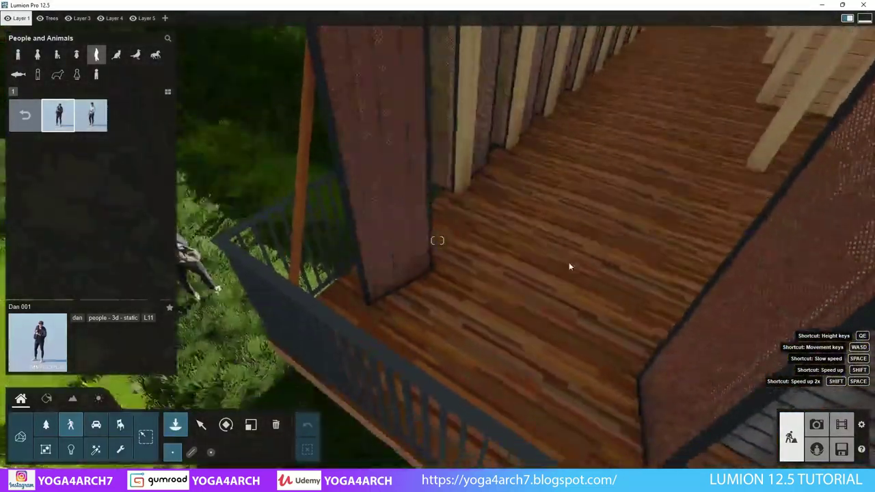
left_click(530, 348)
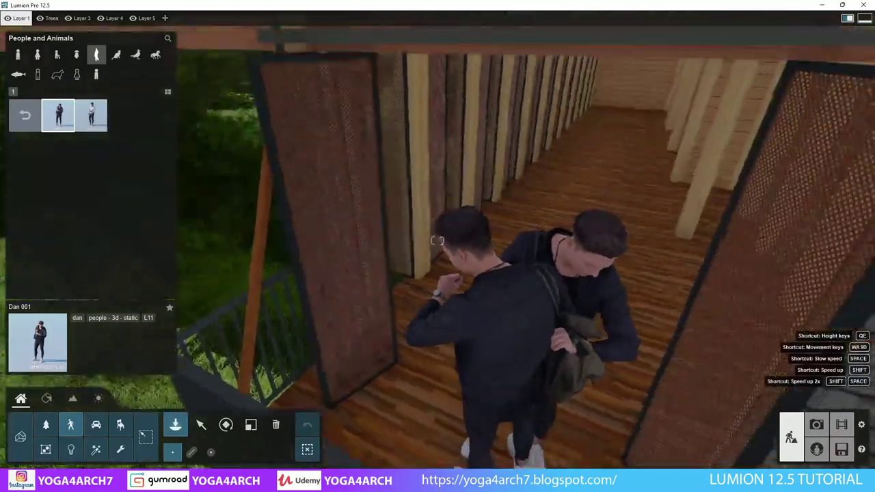
key("s")
right_click_drag(438, 241, 356, 240)
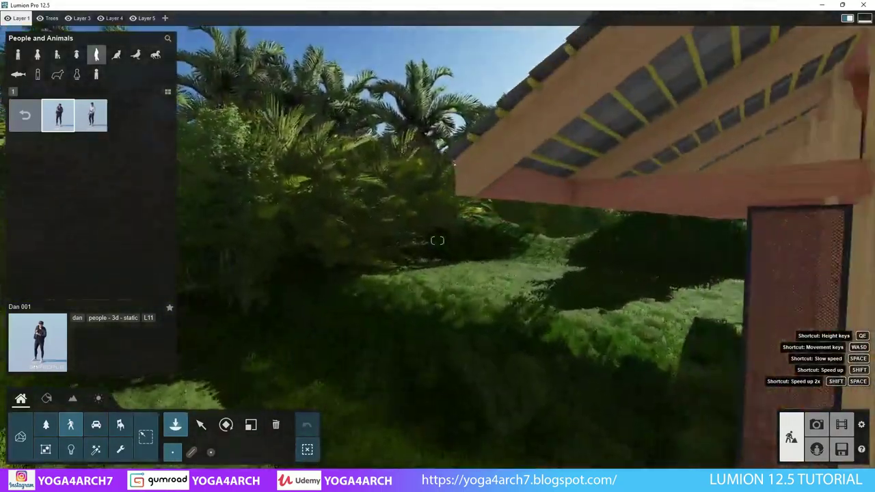
mouse_move(437, 241)
right_mouse_down()
mouse_move(571, 333)
mouse_move(479, 329)
right_mouse_up()
key("w")
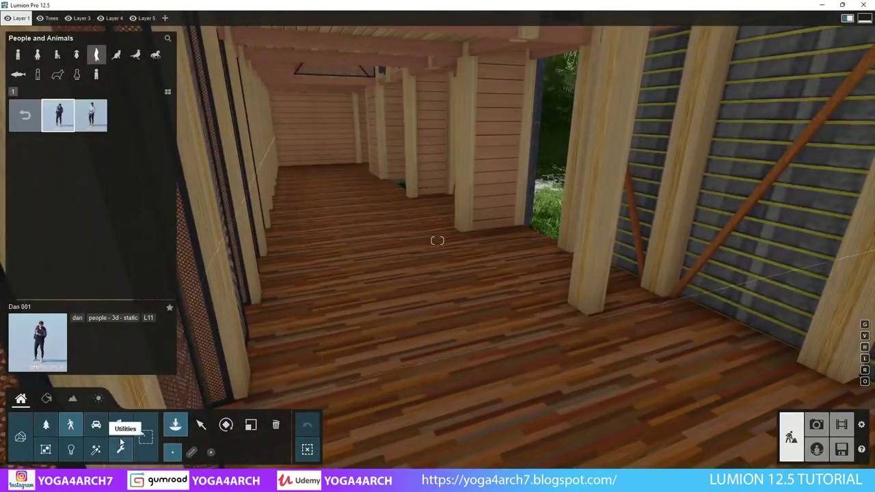
- Place a DirectorsChair 001 from the furniture library on the upper-room deck floor
left_click(120, 427)
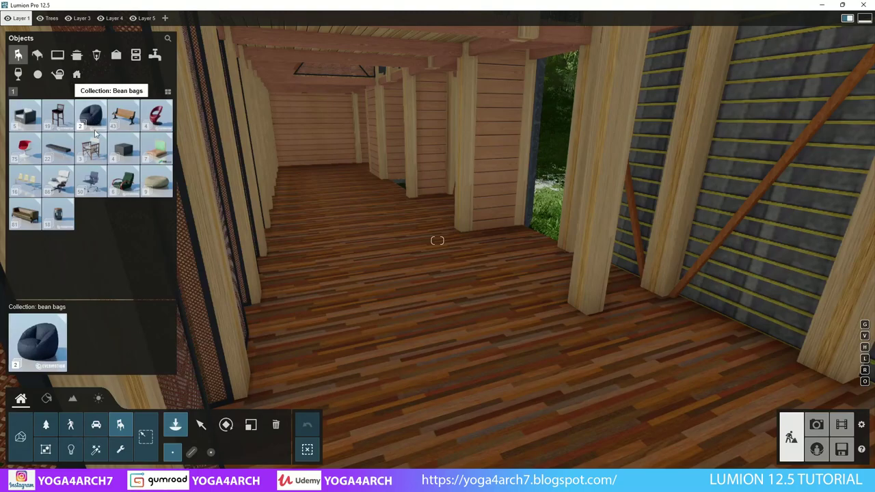
left_click(96, 137)
left_click(58, 116)
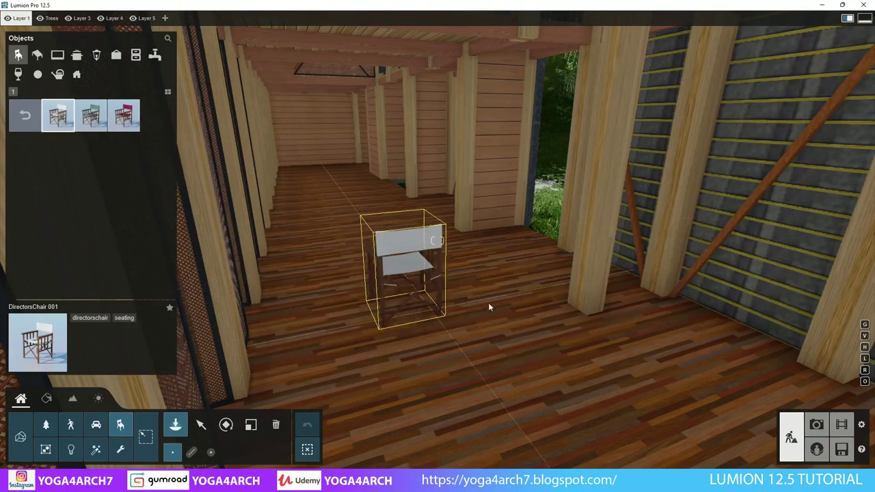
mouse_move(488, 303)
right_mouse_down()
mouse_move(495, 283)
mouse_move(427, 311)
right_mouse_up()
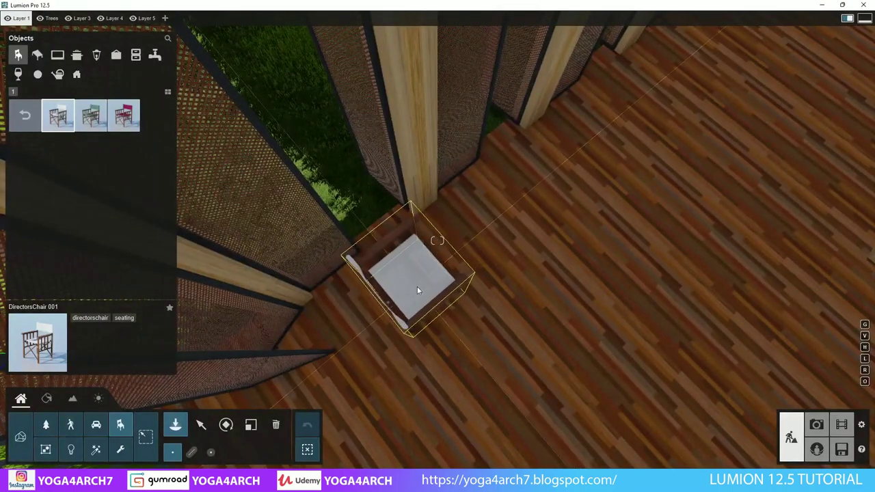
left_click(417, 286)
- Add a second director's chair beside the first, rotated to an angle and nudged into place
left_click(540, 199)
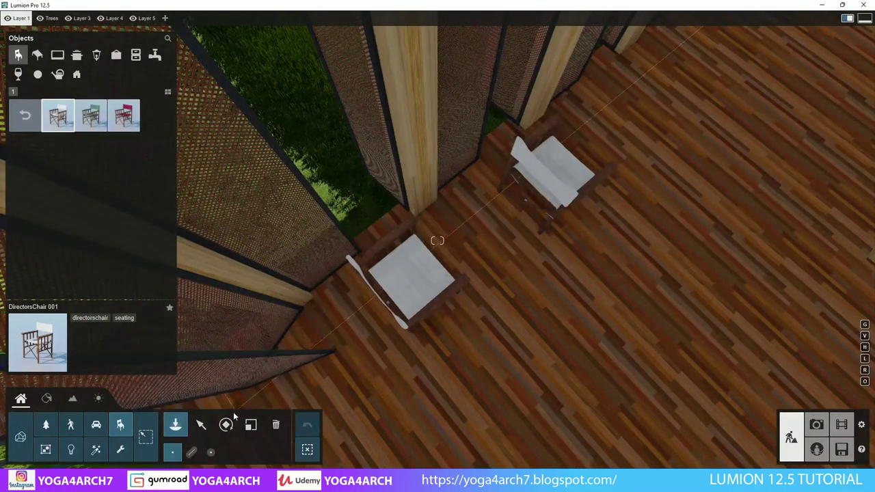
key("r")
left_click_drag(533, 204, 267, 412)
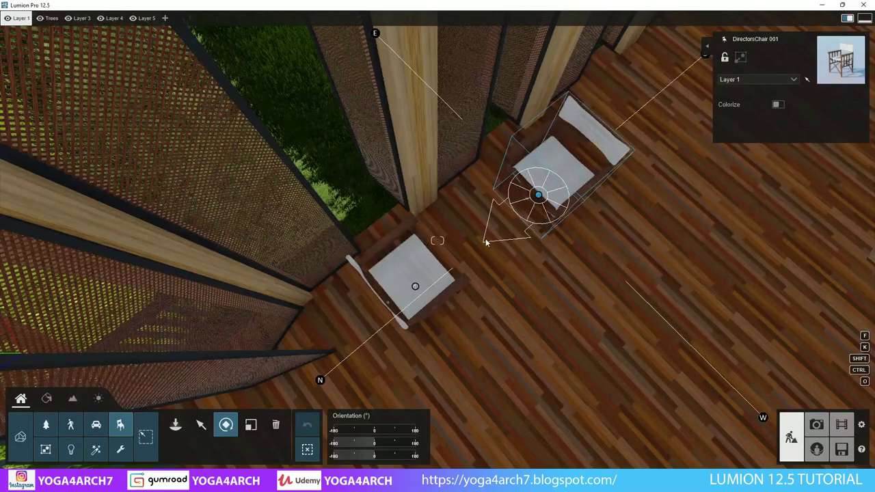
key("m")
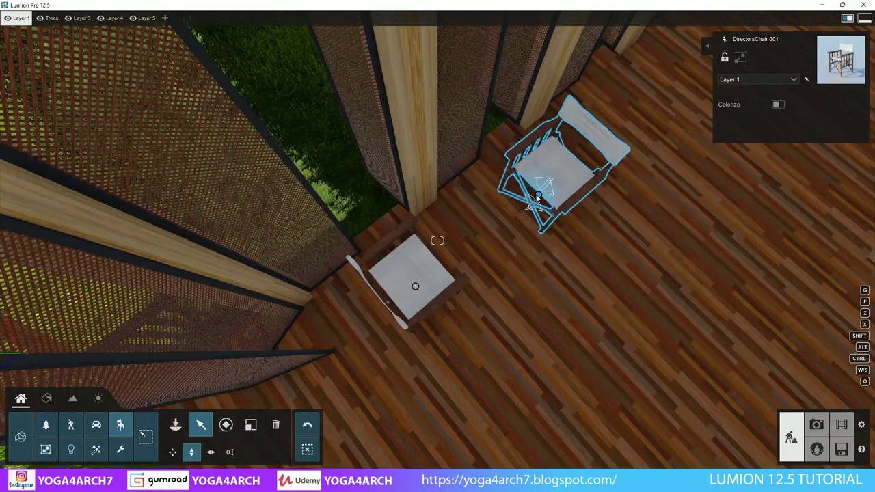
left_click_drag(537, 198, 534, 198)
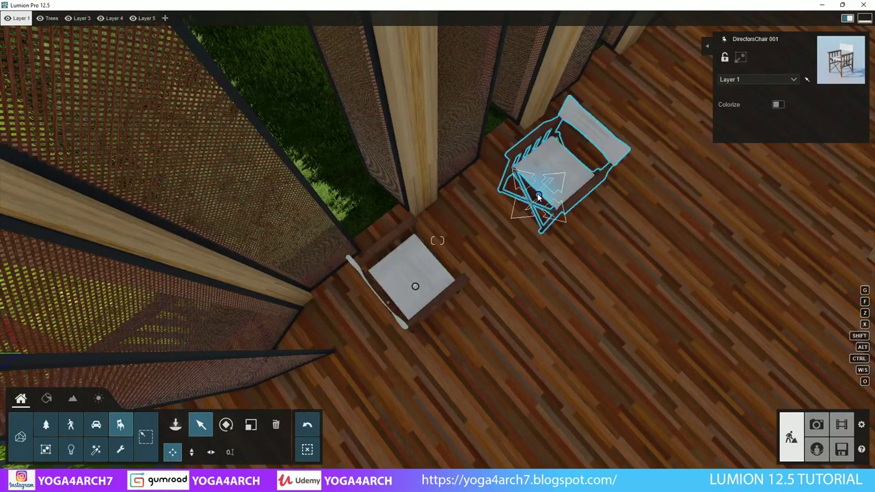
mouse_move(537, 196)
right_mouse_down()
mouse_move(610, 156)
mouse_move(539, 210)
mouse_move(452, 224)
right_mouse_up()
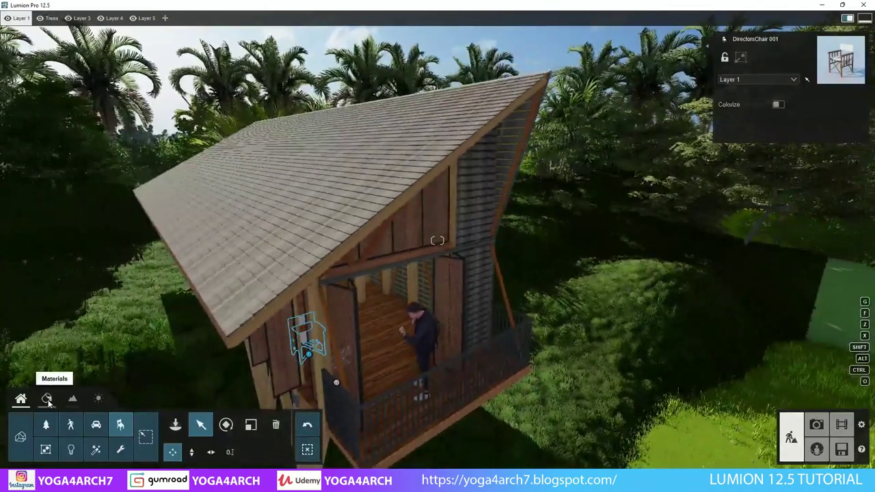
- Give the shingle roof a Standard material with gloss 0.3, black tint, reflectivity 0.0 and stronger relief
left_click(46, 399)
left_click(341, 198)
left_click(31, 140)
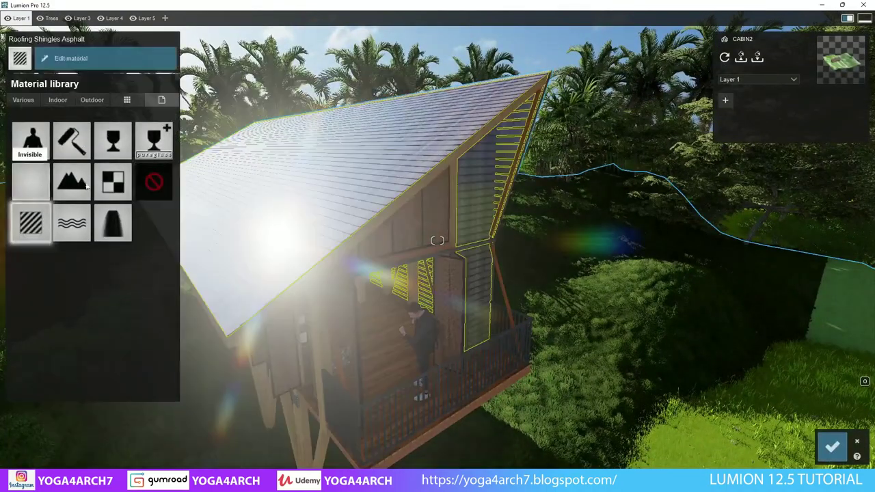
left_click_drag(46, 125, 38, 121)
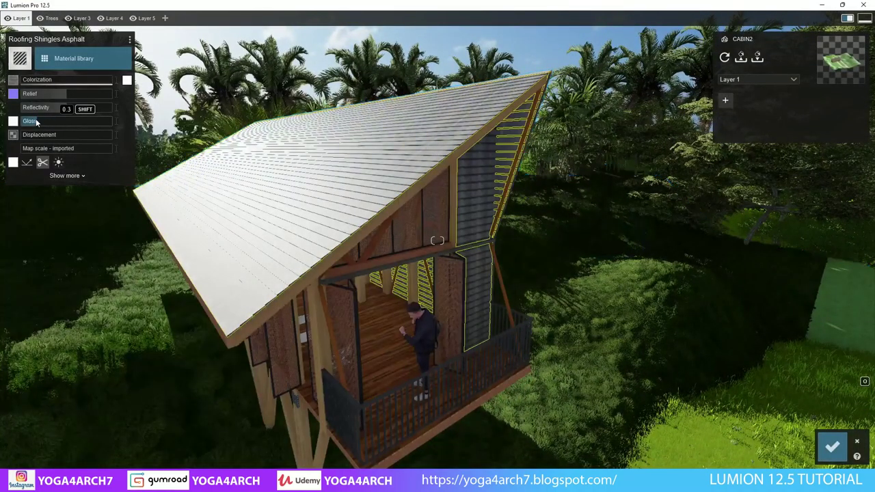
left_click(126, 80)
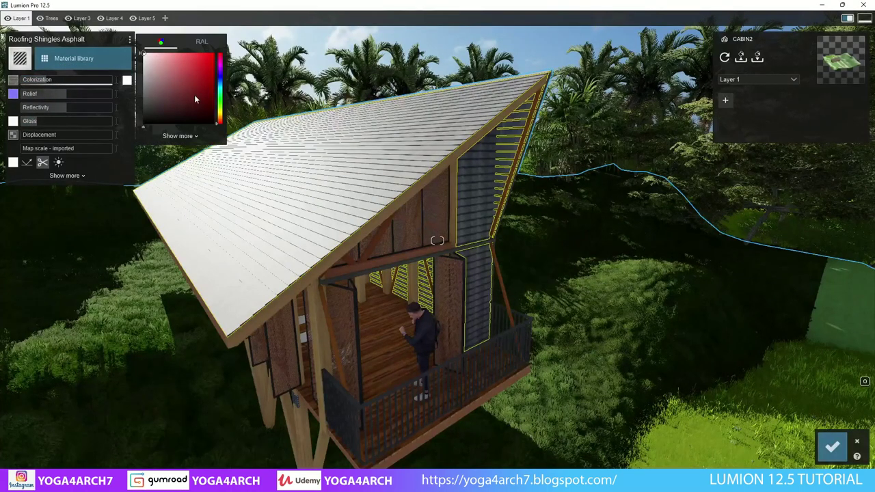
left_click(48, 78)
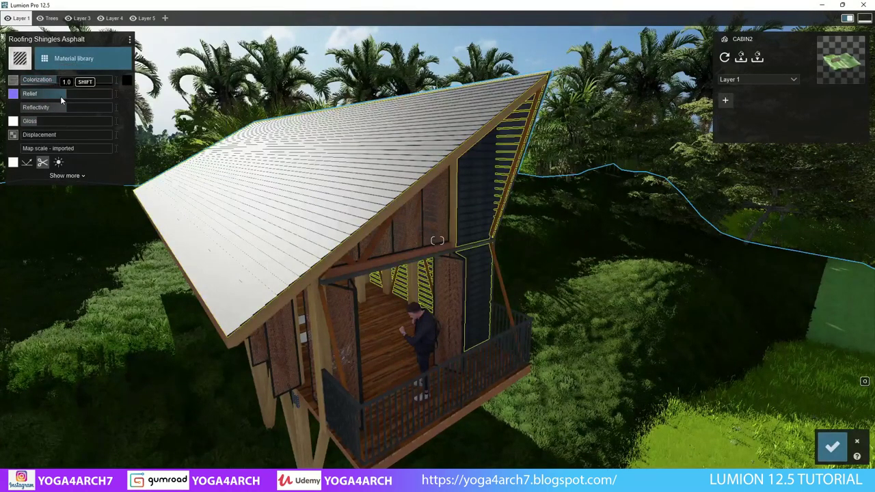
left_click(24, 108)
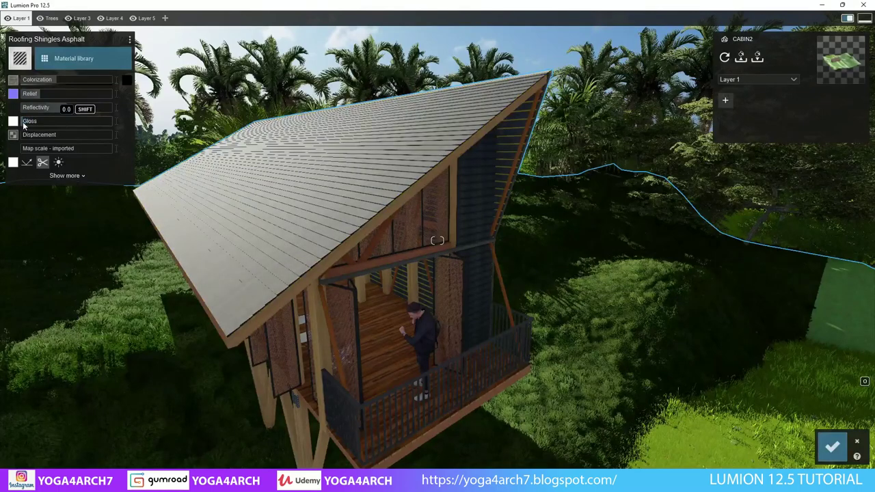
mouse_move(61, 106)
left_mouse_down()
mouse_move(17, 109)
mouse_move(251, 120)
left_mouse_up()
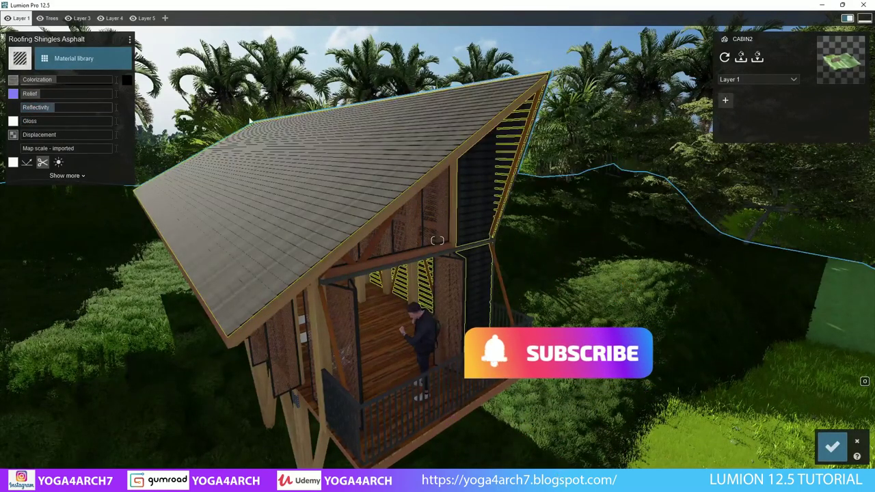
right_click_drag(251, 120, 357, 361)
- Apply the dark metal Color M06 Indoor material (page 4) to the balcony railing, tinted black
left_click(410, 369)
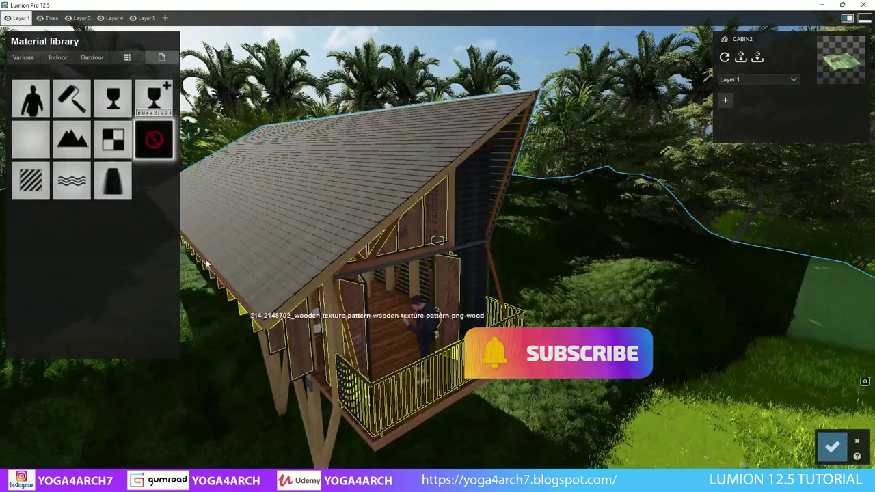
left_click(67, 57)
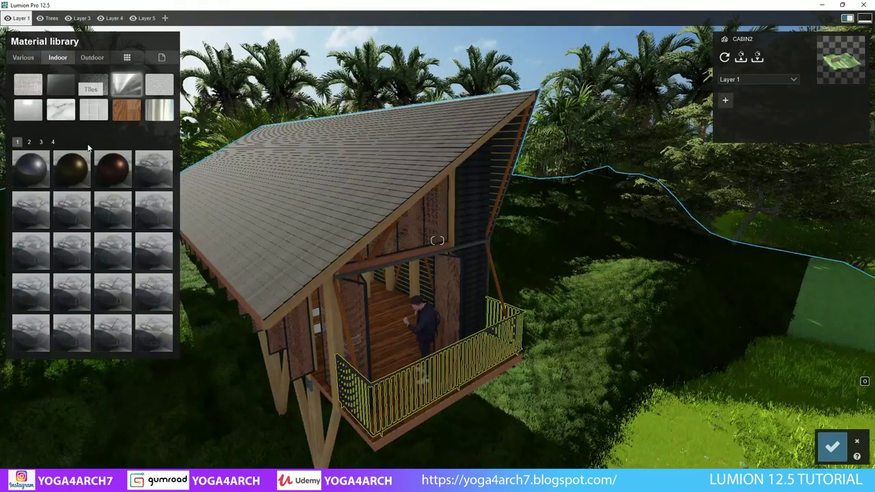
left_click(31, 142)
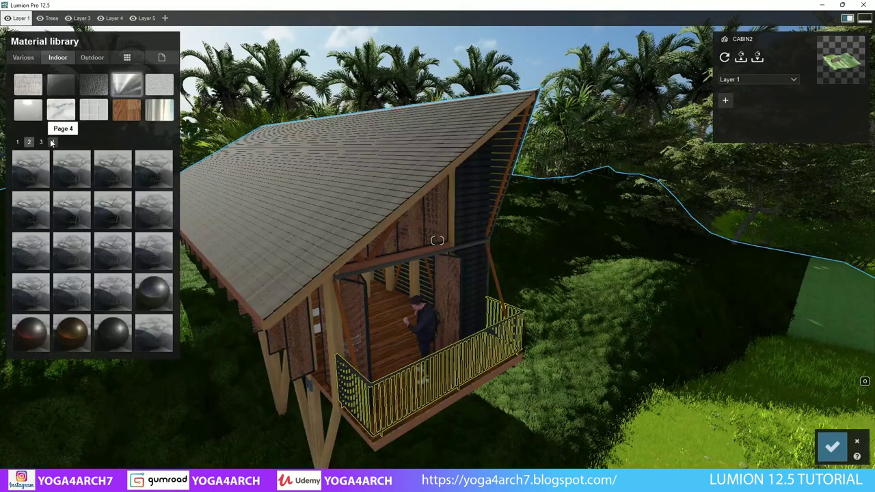
left_click(52, 143)
left_click(151, 177)
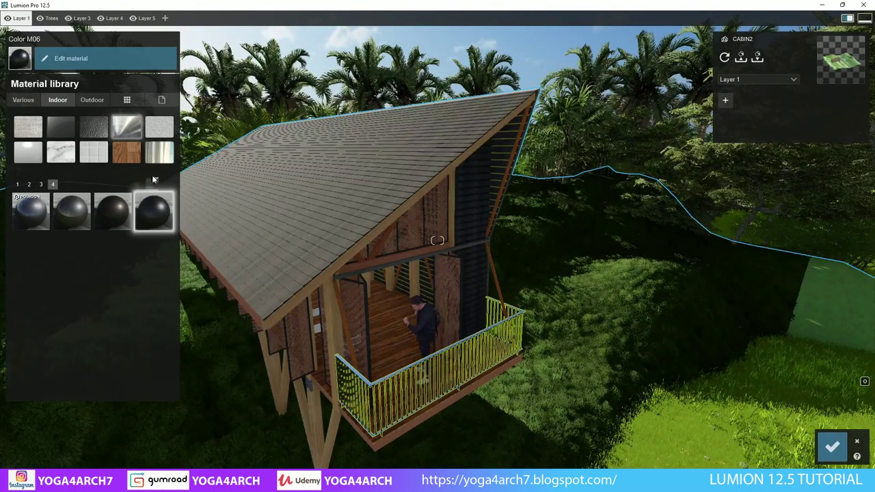
left_click(96, 58)
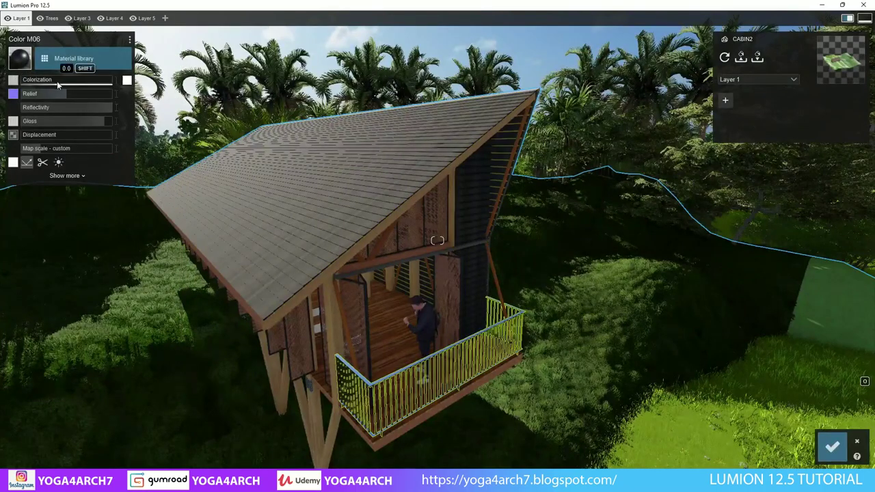
left_click(128, 80)
left_click(142, 124)
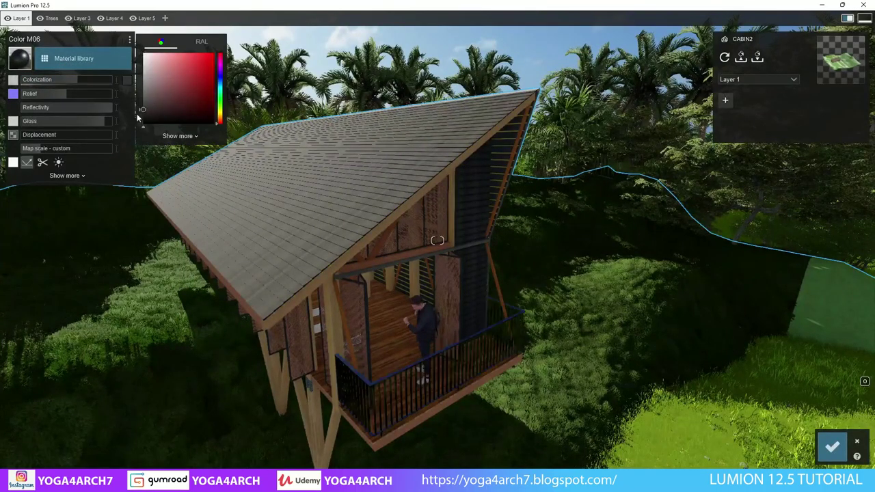
mouse_move(109, 148)
right_mouse_down()
mouse_move(421, 176)
mouse_move(477, 164)
right_mouse_up()
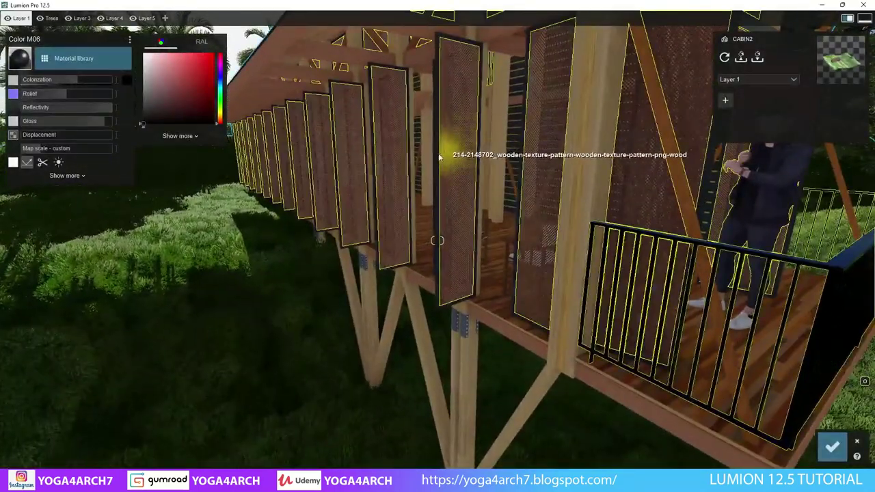
- Apply a Standard material to the Color M07 wall panels and raise colorization to 0.8
left_click(435, 156)
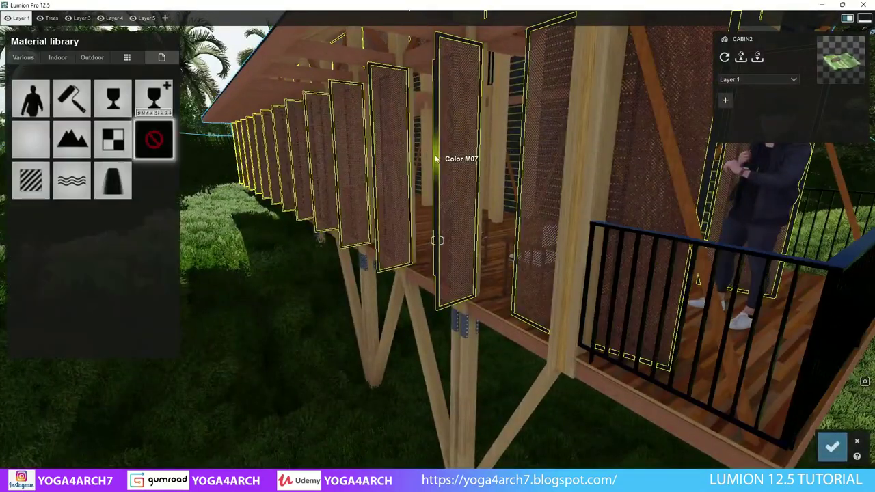
left_click(34, 181)
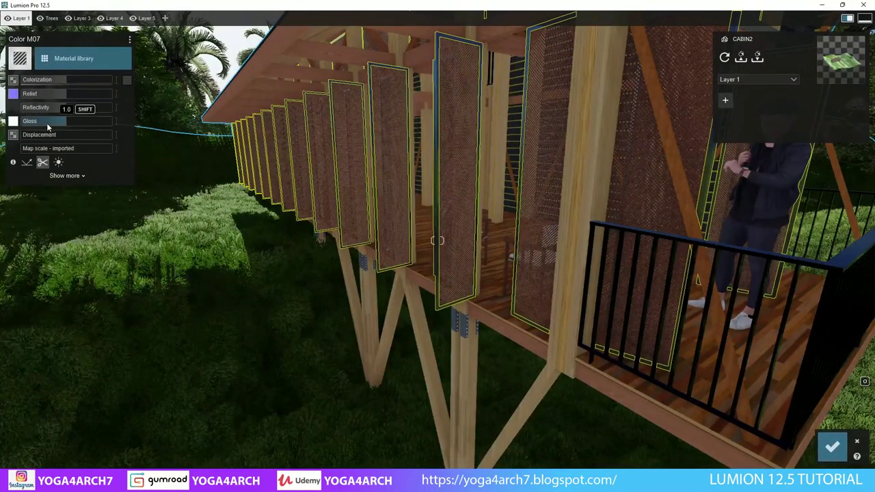
left_click_drag(70, 80, 111, 80)
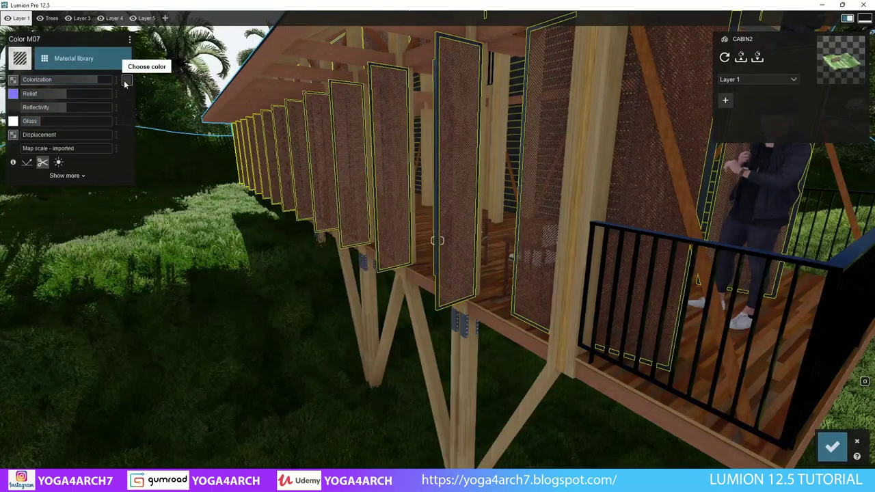
left_click(125, 81)
scroll(325, 188, "down", 3)
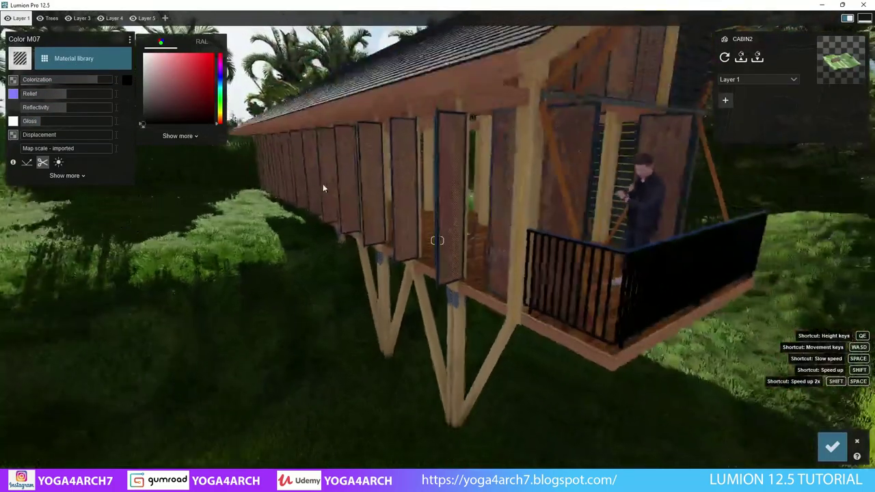
- Apply a Standard material to the weatheredolympiaoak timber with a dark orange-brown tint
left_click(445, 333)
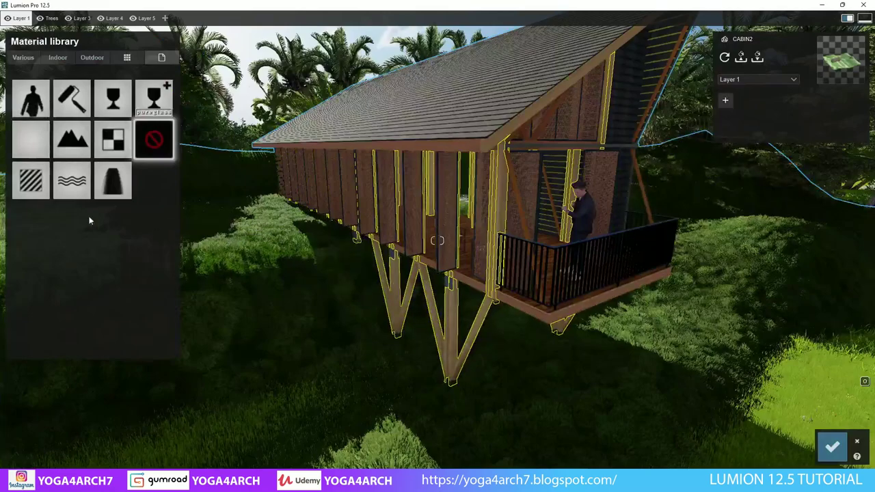
left_click(29, 135)
scroll(382, 304, "up", 3)
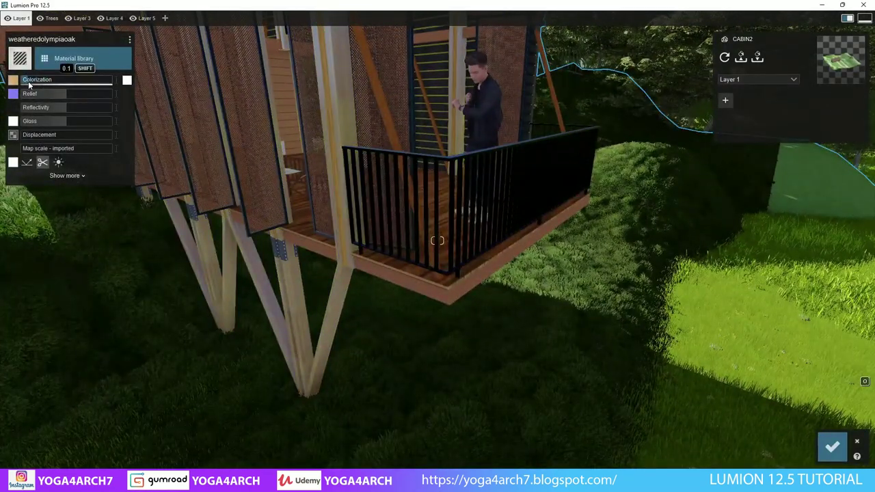
left_click(126, 81)
left_click_drag(152, 100, 143, 104)
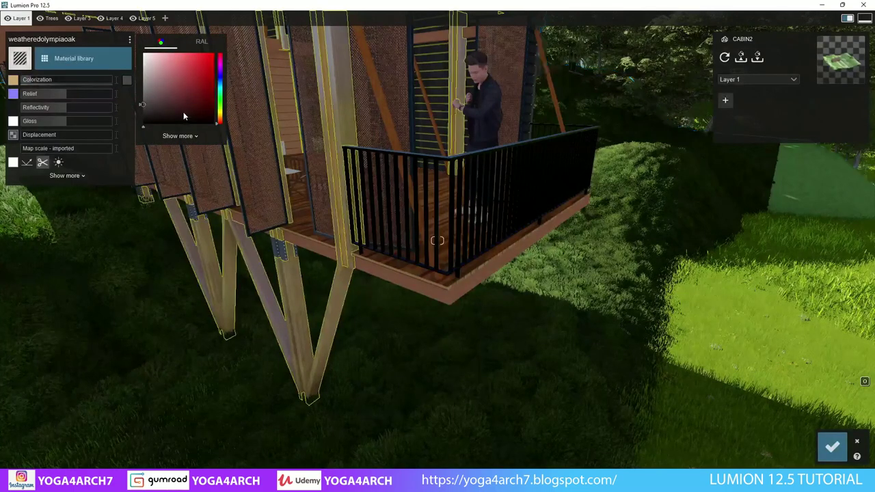
left_click(218, 118)
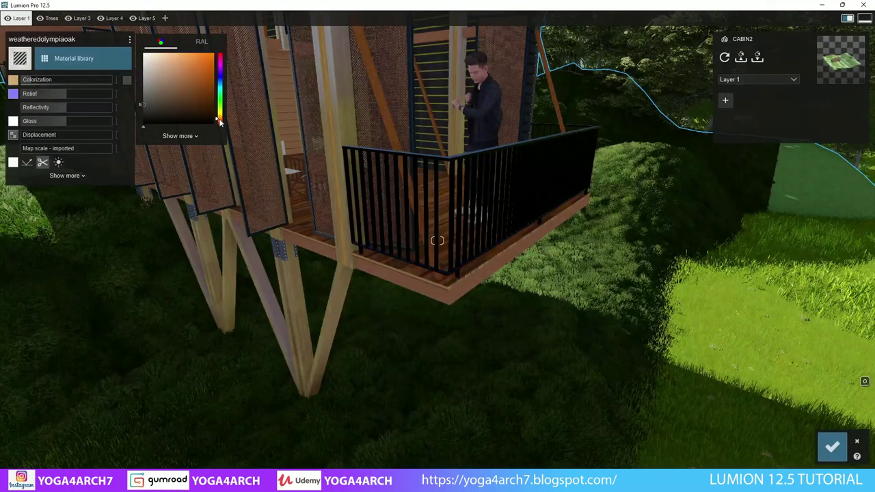
left_click_drag(212, 107, 218, 110)
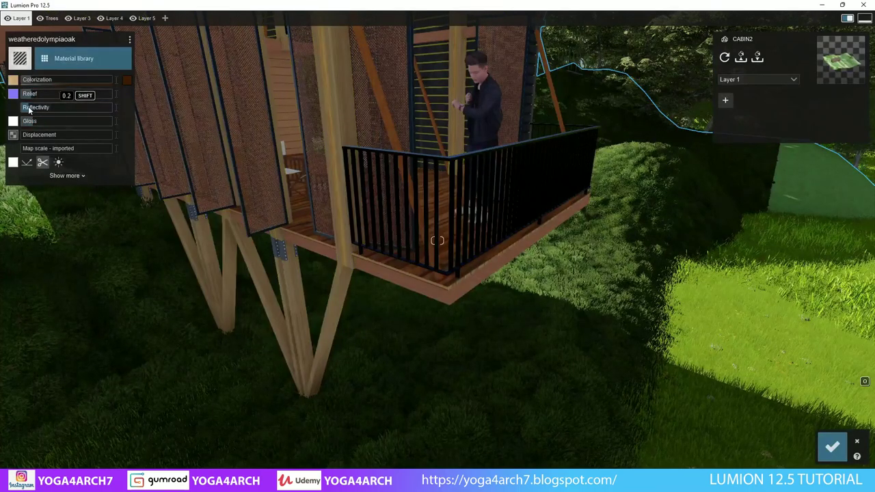
mouse_move(255, 194)
right_mouse_down()
mouse_move(350, 246)
mouse_move(404, 227)
right_mouse_up()
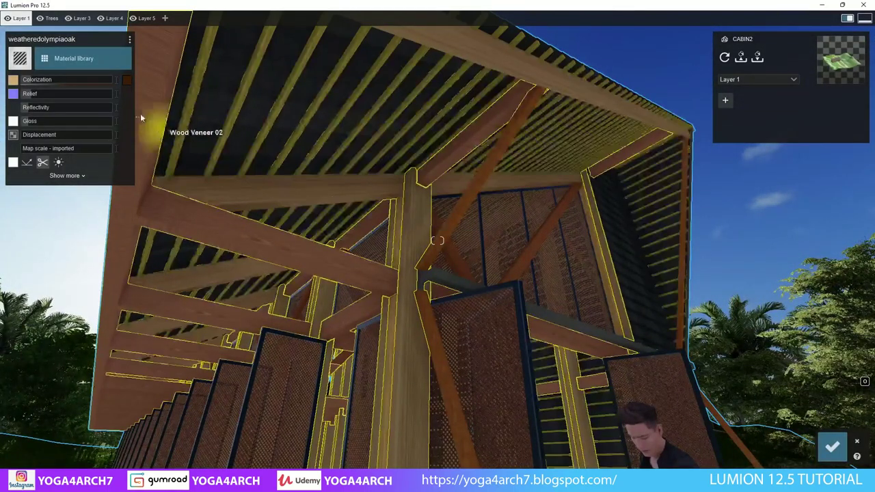
- Apply the Indoor wood material Wood Lumber ButtJoined to the roof battens and confirm the edit
right_click_drag(302, 200, 302, 195)
left_click(290, 120)
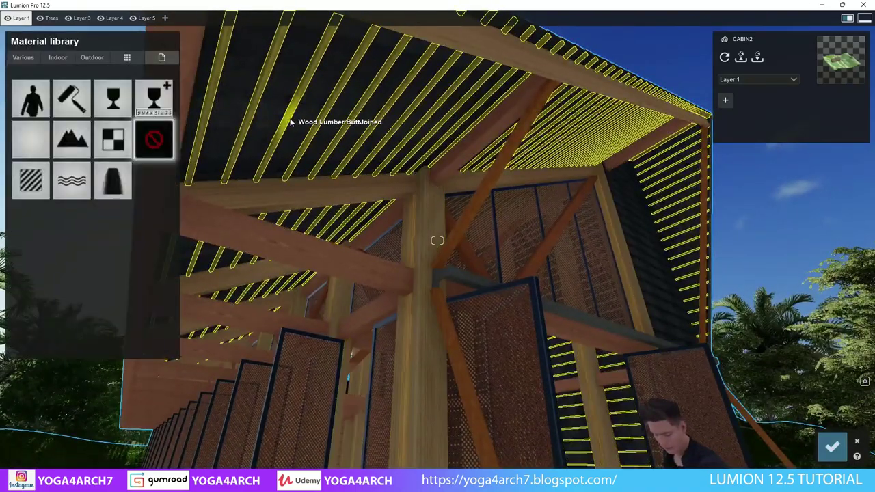
left_click(59, 57)
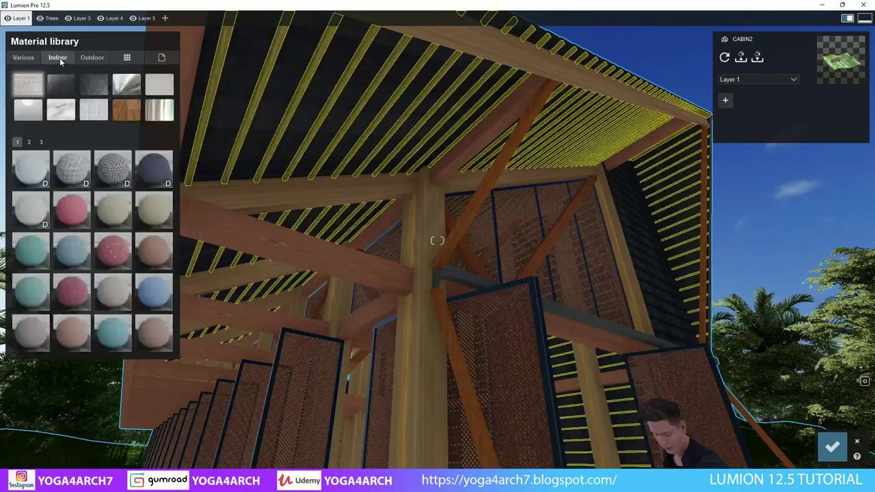
left_click(118, 113)
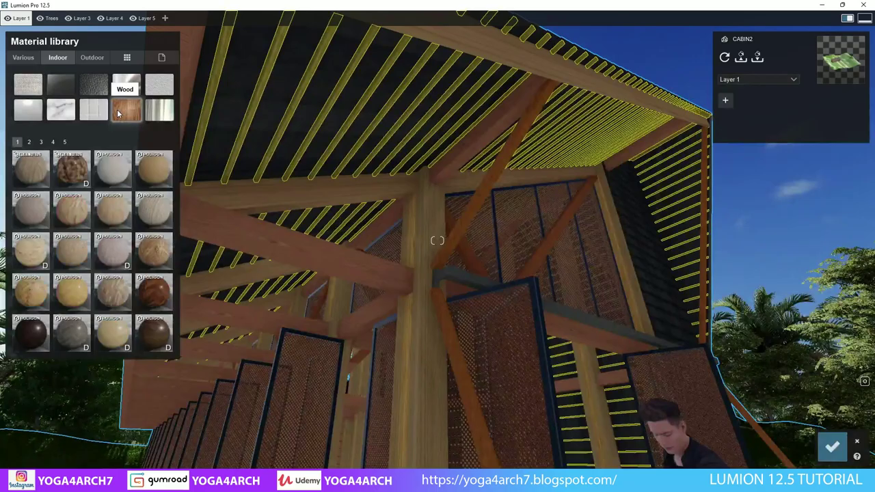
left_click(113, 208)
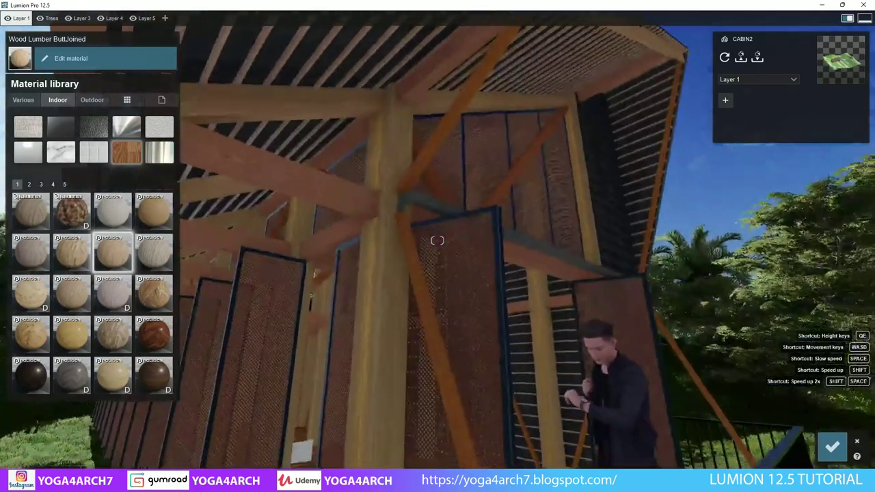
mouse_move(437, 240)
right_mouse_down()
mouse_move(244, 211)
mouse_move(437, 240)
mouse_move(194, 238)
right_mouse_up()
key("s")
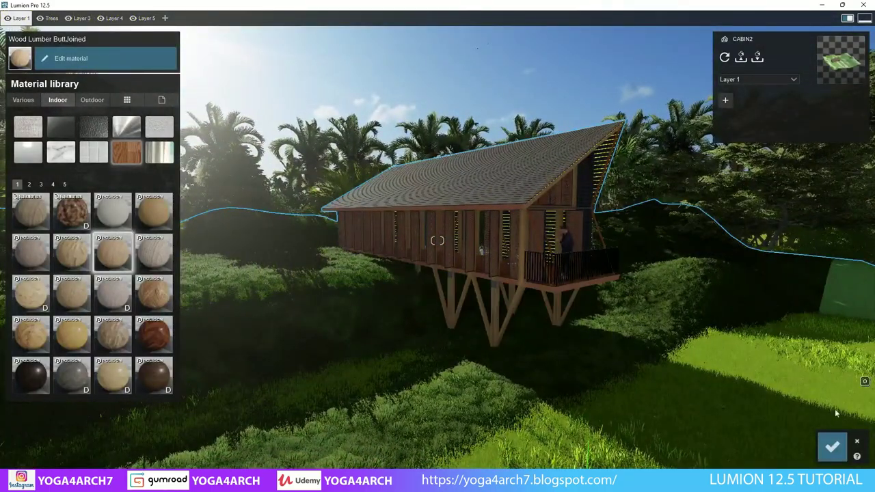
left_click(832, 446)
- Place SUV HD 004 on the hillside, rotated along the cabin, with slightly higher metallic paint
left_click(21, 400)
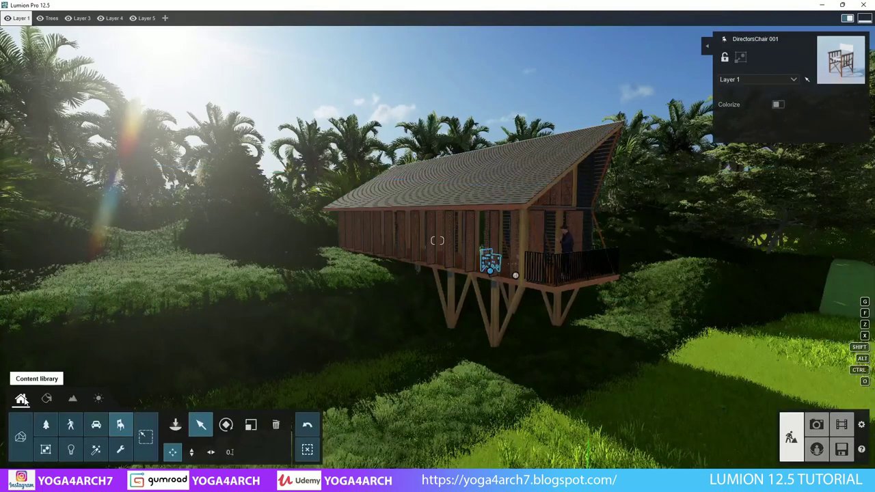
left_click(98, 426)
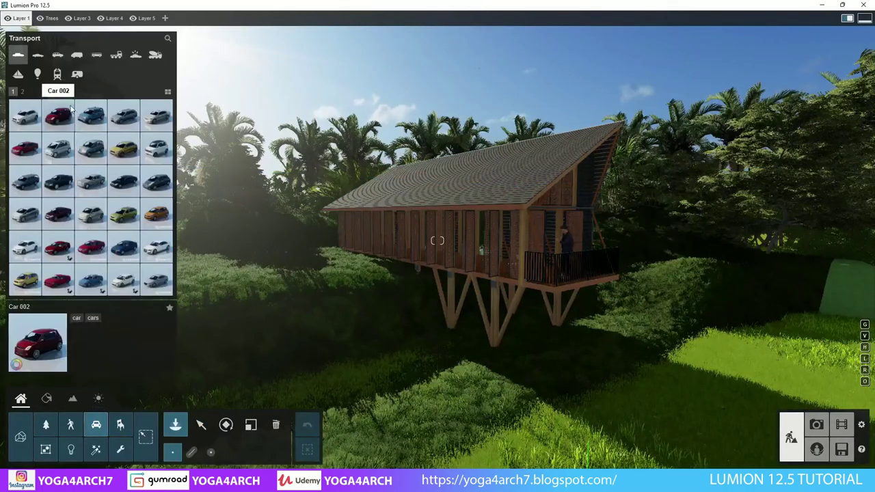
left_click(63, 57)
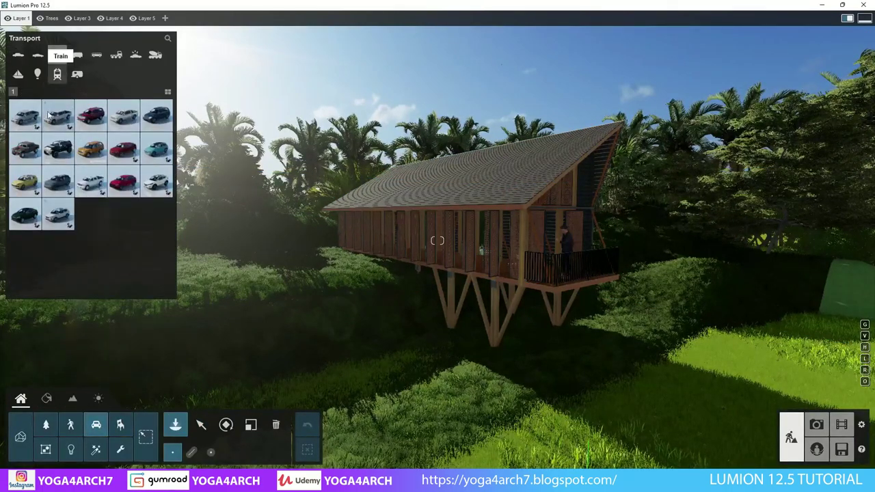
mouse_move(25, 182)
left_click(304, 270)
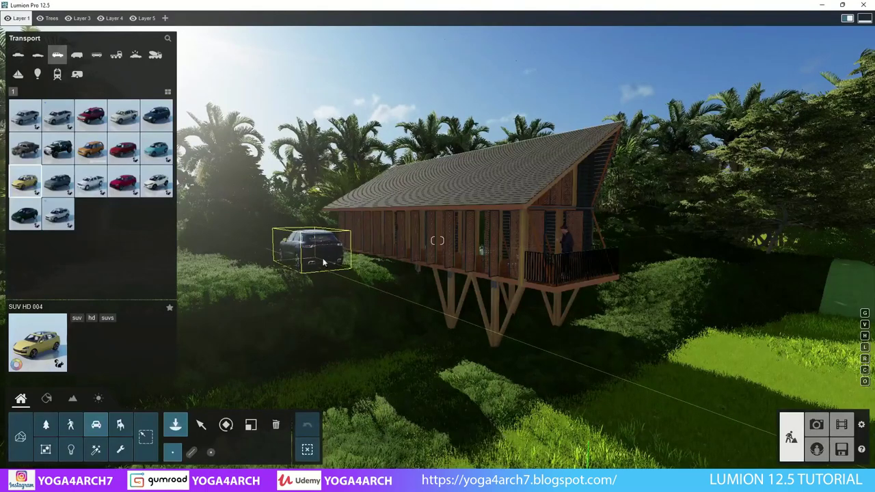
left_click(226, 425)
left_click(325, 268)
left_click_drag(311, 266, 362, 261)
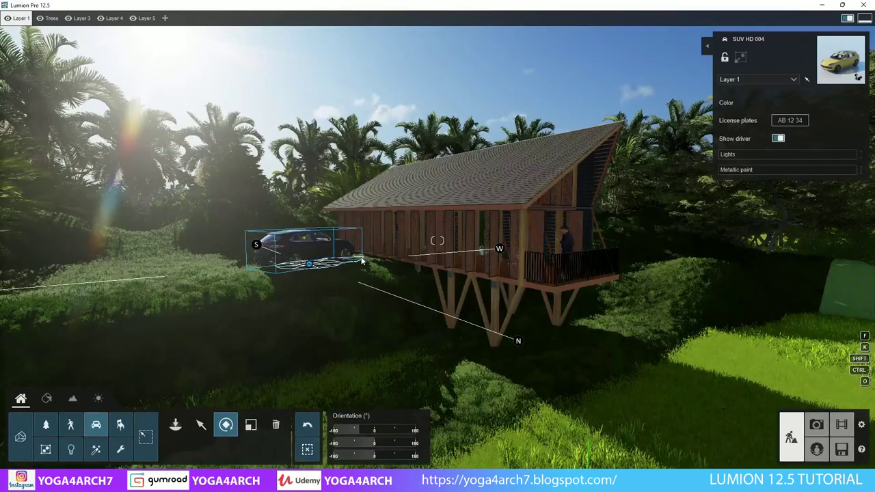
scroll(329, 262, "up", 5)
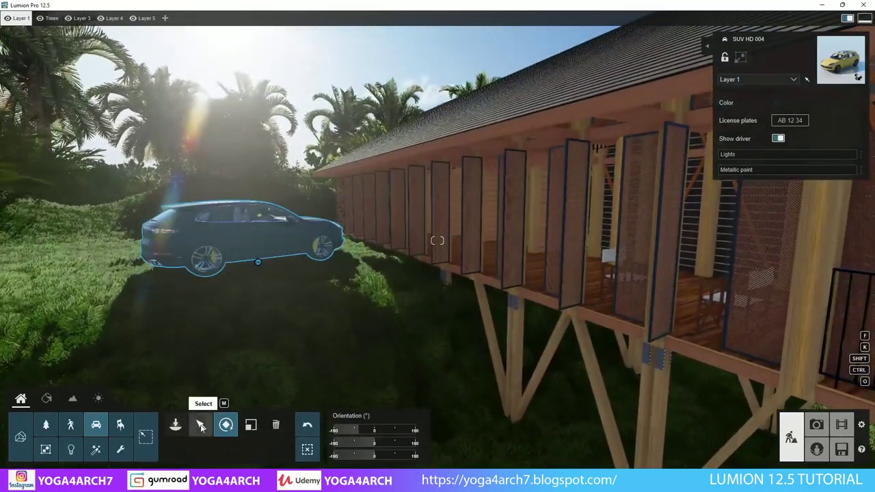
left_click(200, 426)
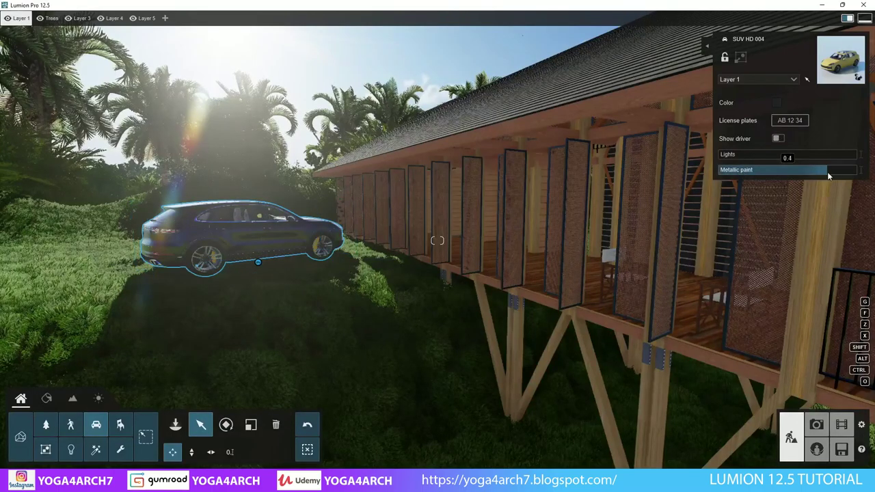
left_click_drag(828, 176, 832, 176)
- Frame Photo 5 from a low angle looking up at the stilt cabin and save the view
left_click(817, 425)
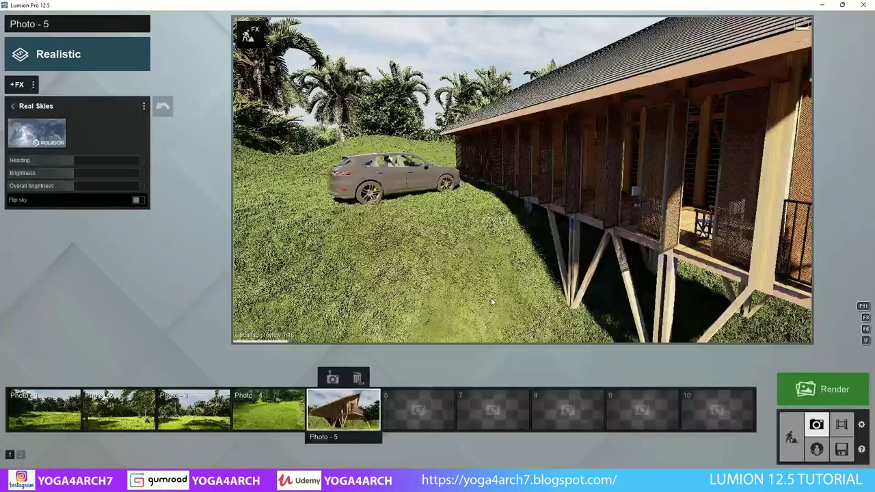
left_click(333, 379)
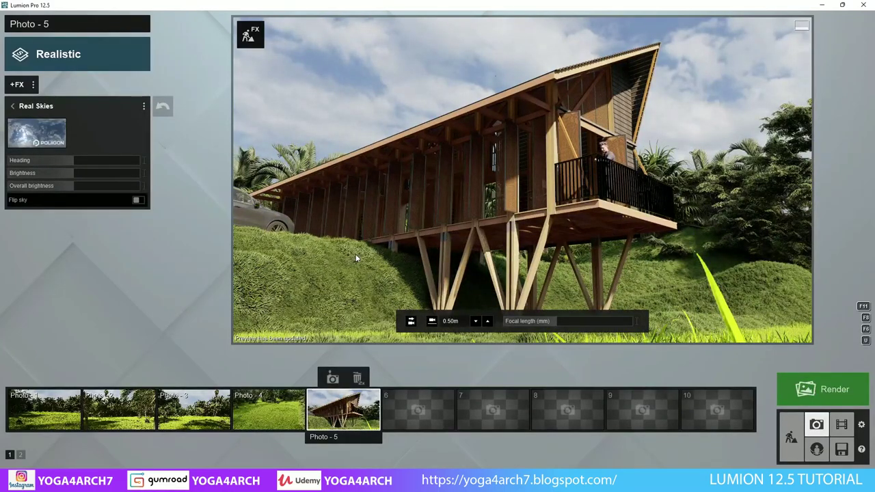
mouse_move(331, 242)
right_mouse_down()
mouse_move(301, 241)
mouse_move(331, 241)
right_mouse_up()
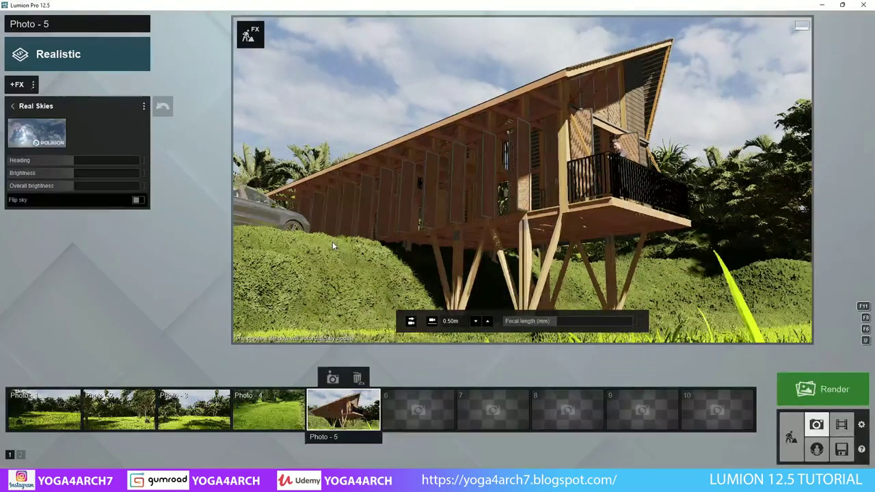
left_click(333, 378)
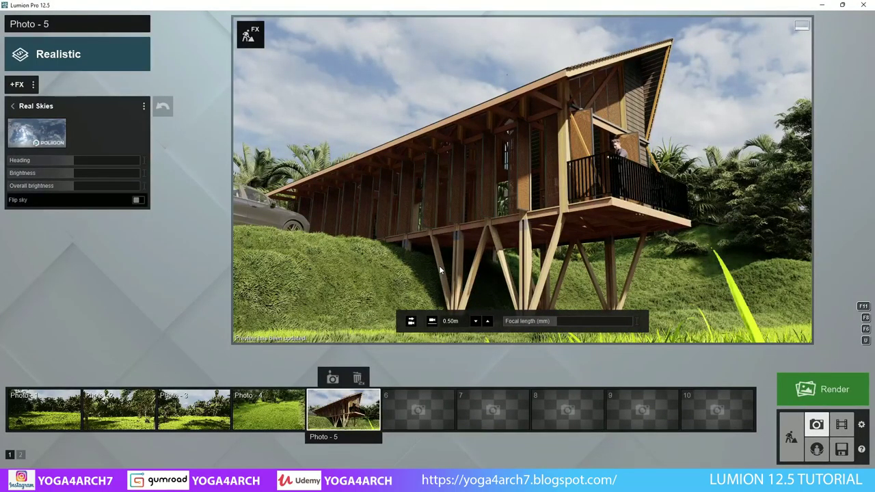
- Paint the SUV HD 004 orange and raise its metallic paint to 0.9
left_click(792, 436)
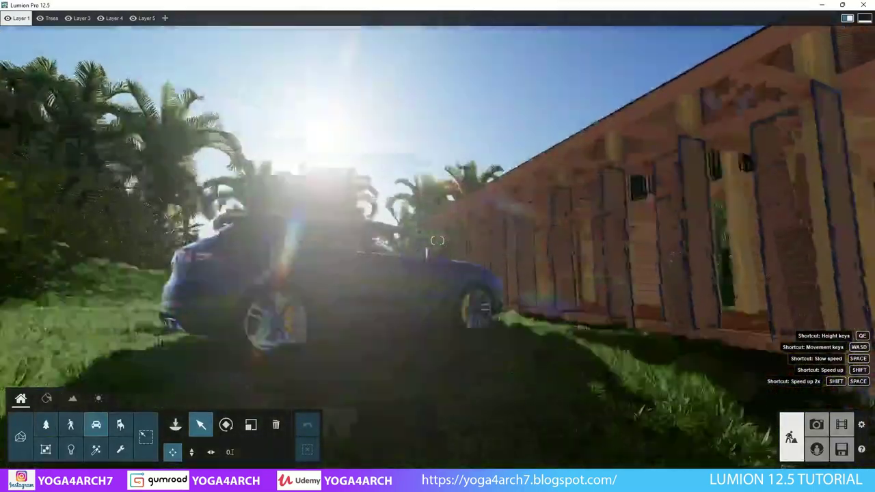
left_click(334, 186)
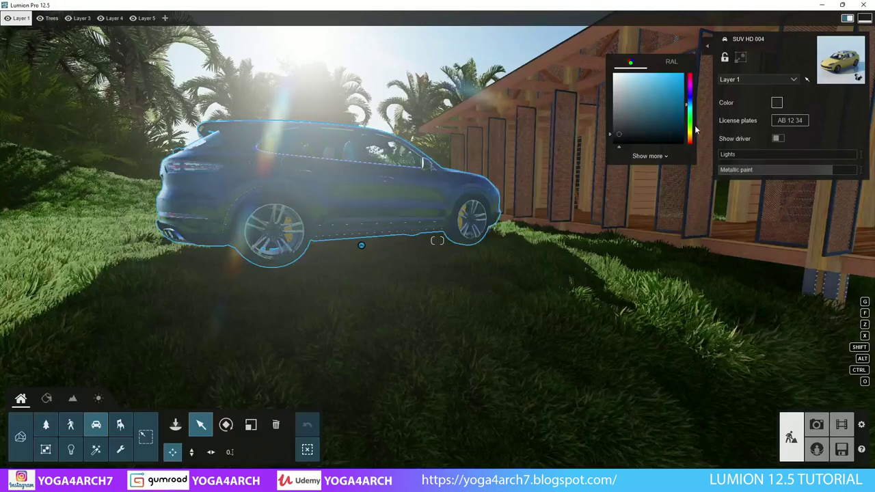
left_click(687, 73)
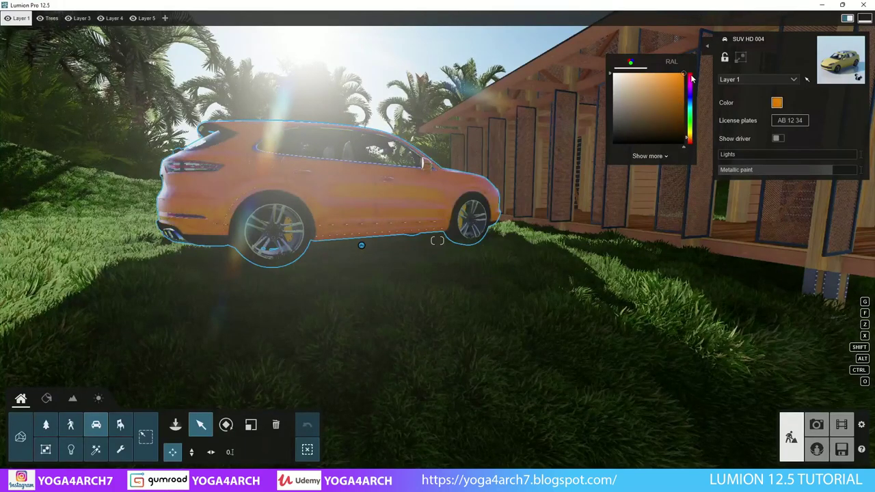
left_click_drag(838, 171, 854, 174)
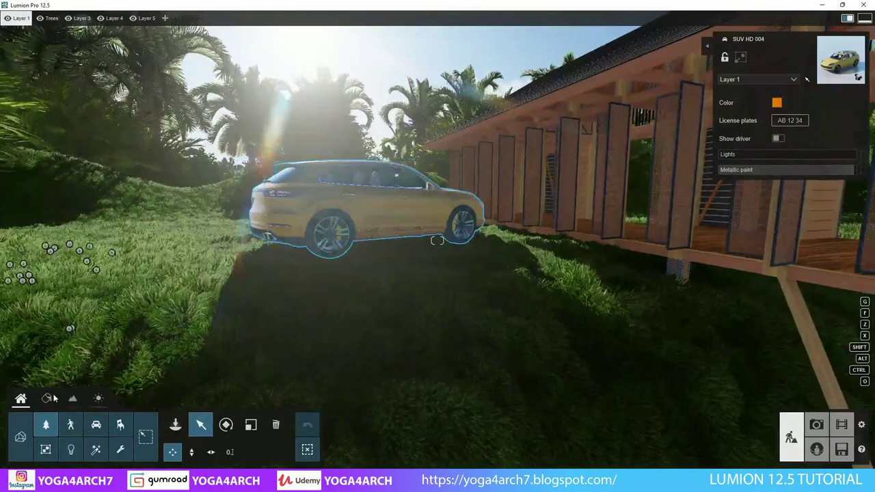
- Lower the hillside grass material's colorization from 0.7 to 0.3, save it, and return to Photo 5
left_click(47, 399)
left_click(452, 346)
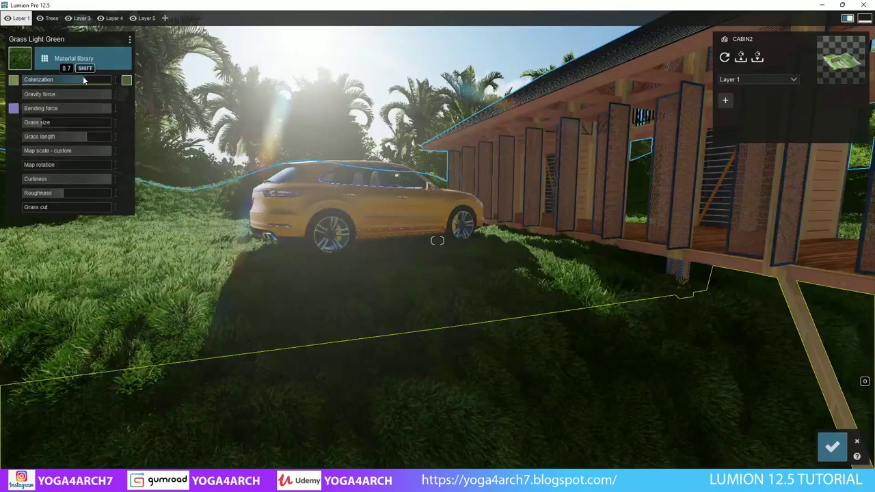
left_click_drag(83, 80, 43, 82)
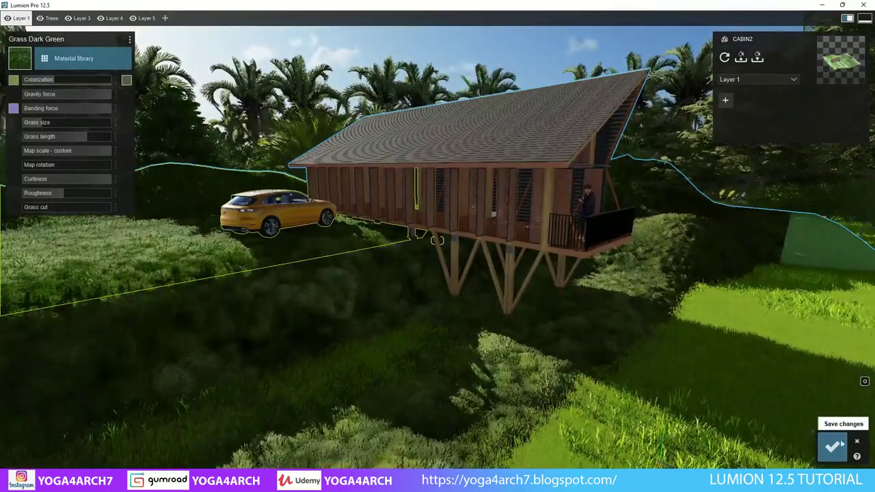
left_click(832, 446)
left_click(818, 426)
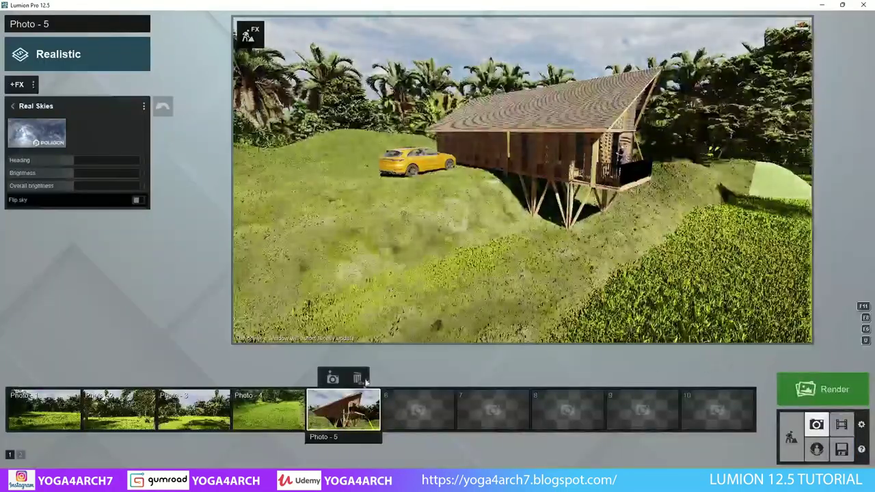
- Rotate Photo 5's Real Skies heading and raise the overall sky brightness to 0.9
left_click(332, 378)
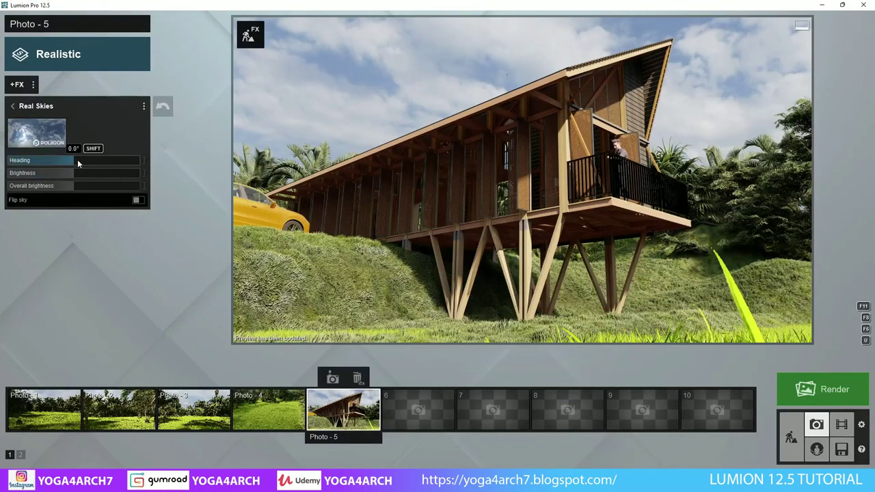
mouse_move(77, 160)
left_mouse_down()
mouse_move(102, 154)
mouse_move(50, 159)
left_mouse_up()
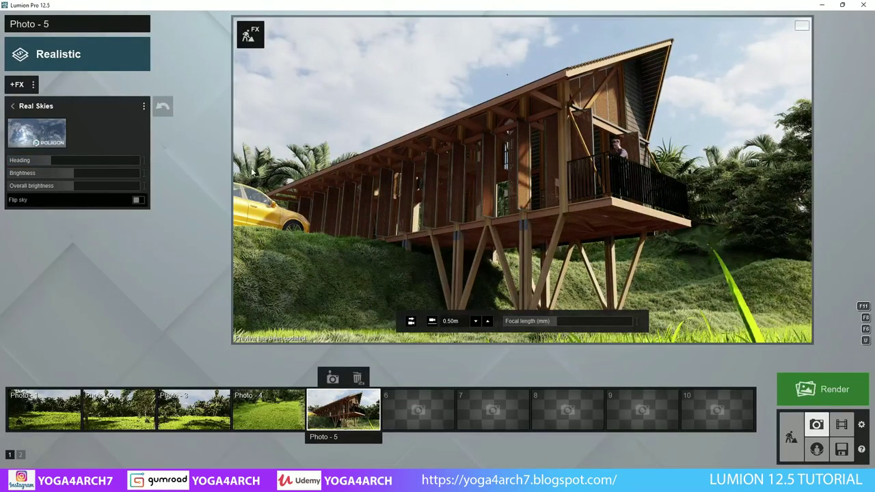
left_click_drag(55, 162, 83, 159)
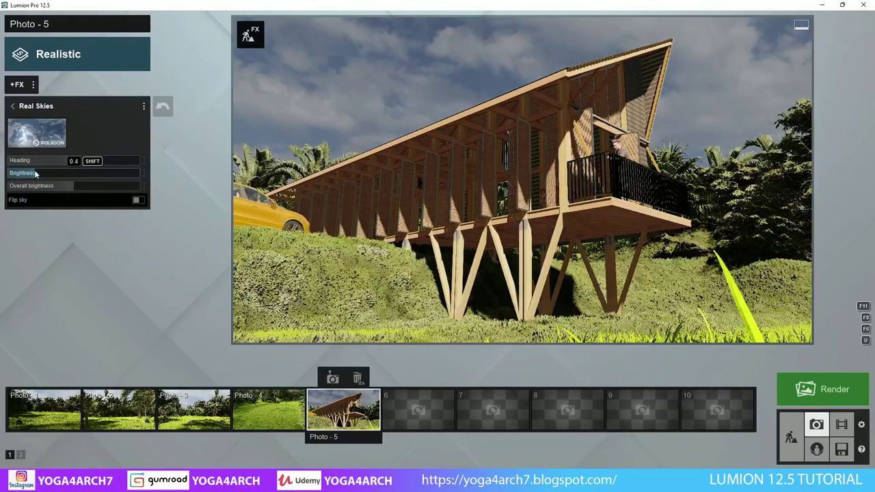
mouse_move(69, 173)
left_mouse_down()
mouse_move(82, 172)
mouse_move(73, 182)
left_mouse_up()
left_click(69, 186)
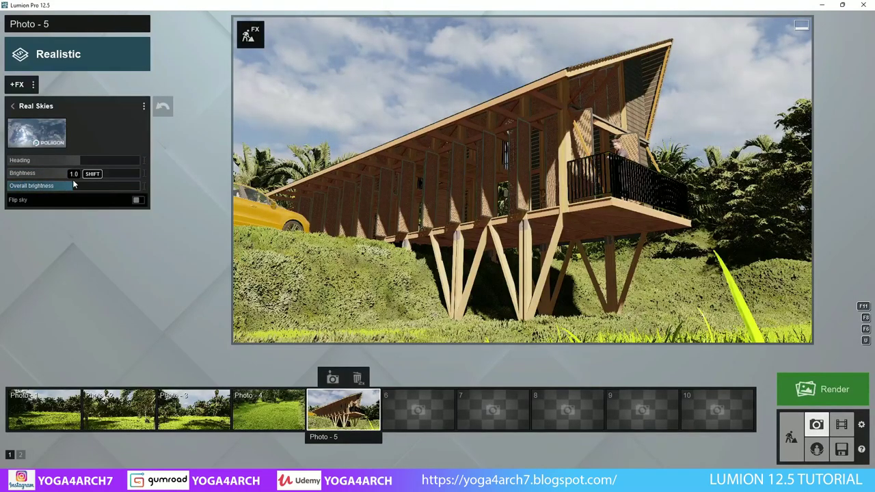
- Flip the sky, swing its heading to -51.8°, and bring up the photo effect gallery
left_click(139, 200)
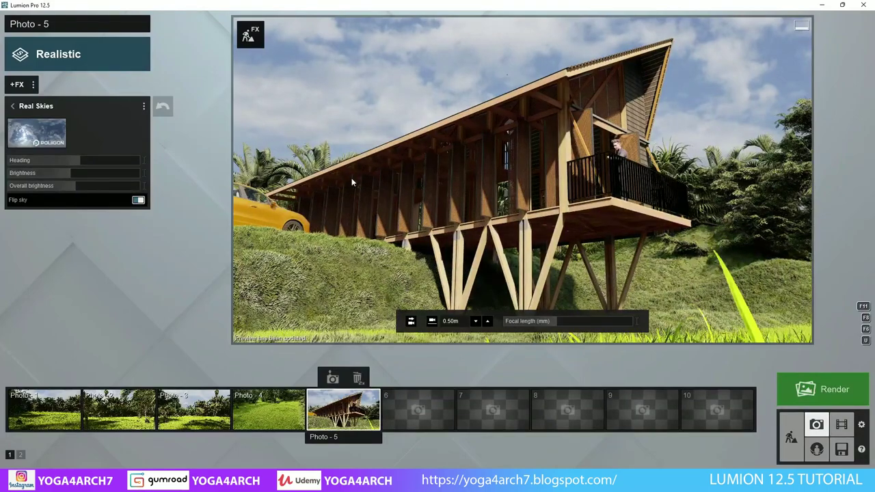
left_click_drag(73, 161, 55, 157)
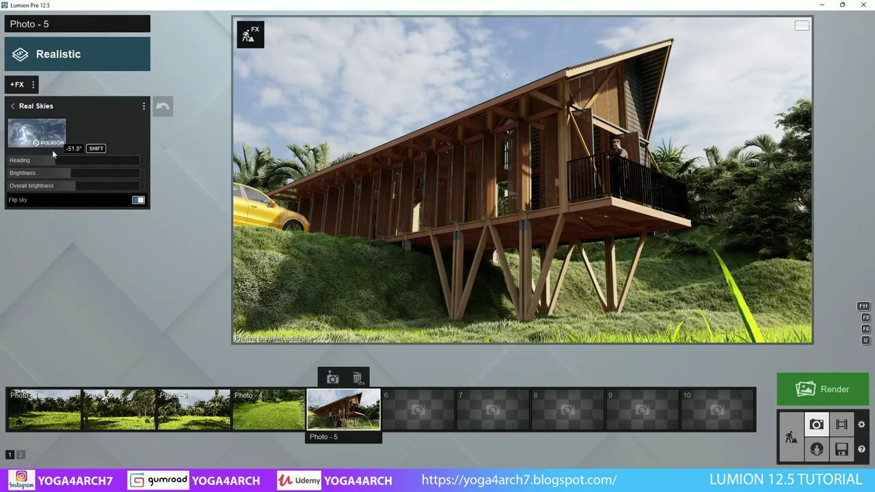
left_click(20, 86)
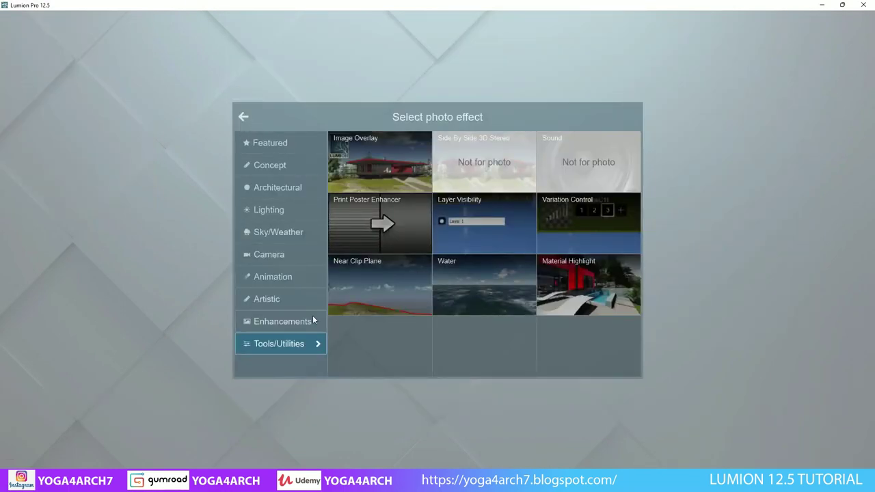
- Add a Bloom enhancement to Photo 5, then tilt the build view down onto the grass
left_click(289, 324)
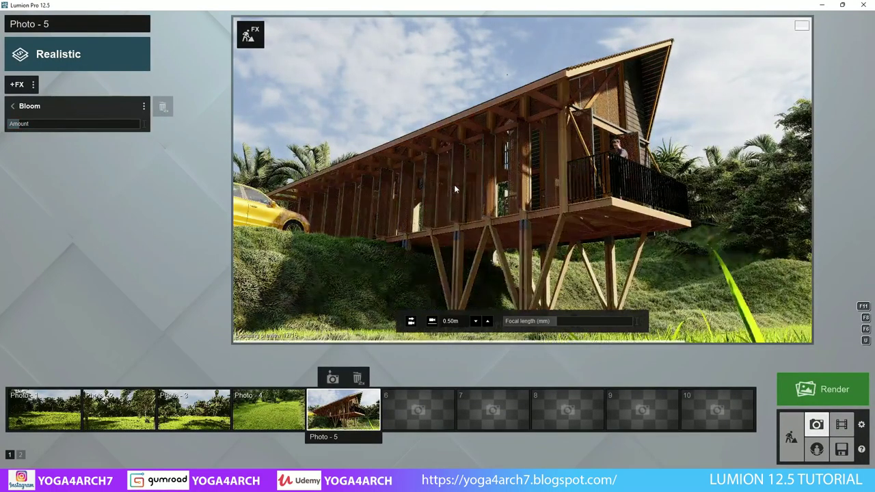
left_click(791, 438)
mouse_move(558, 245)
right_mouse_down()
mouse_move(182, 342)
mouse_move(479, 329)
right_mouse_up()
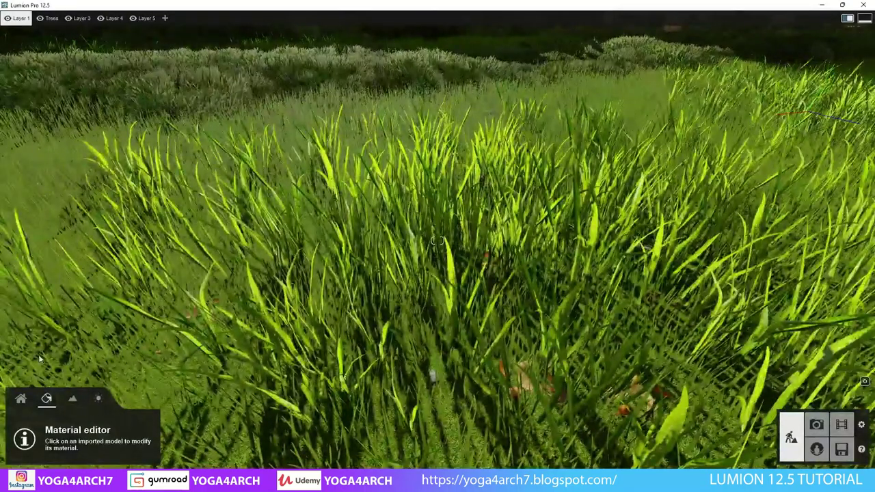
- Paint the hillside terrain with the FarmlandEastGrass1 landscape texture
left_click(71, 400)
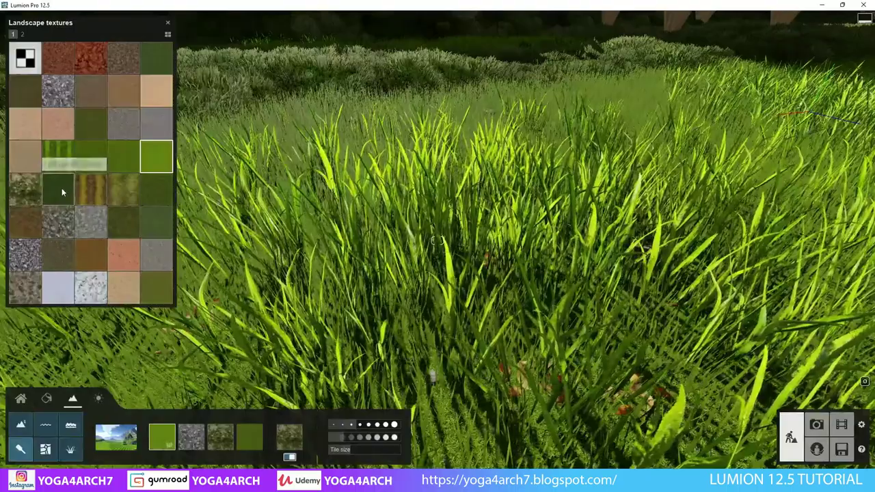
left_click(62, 190)
left_click(124, 168)
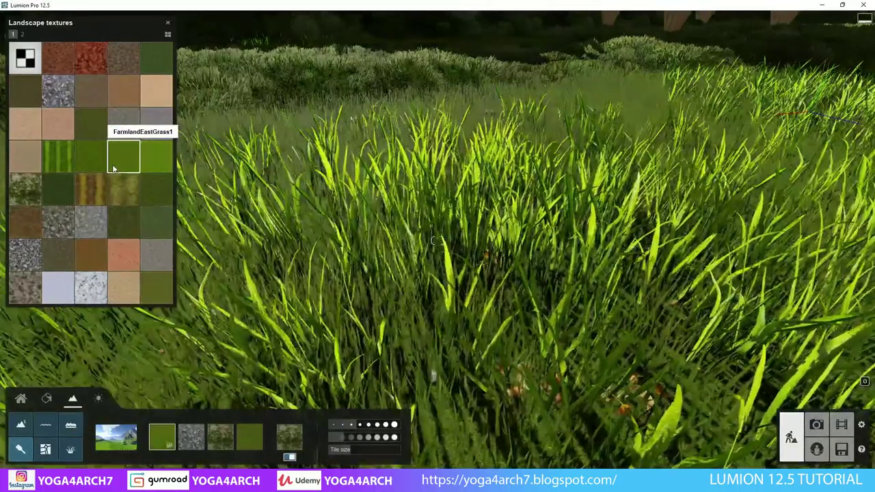
key("s")
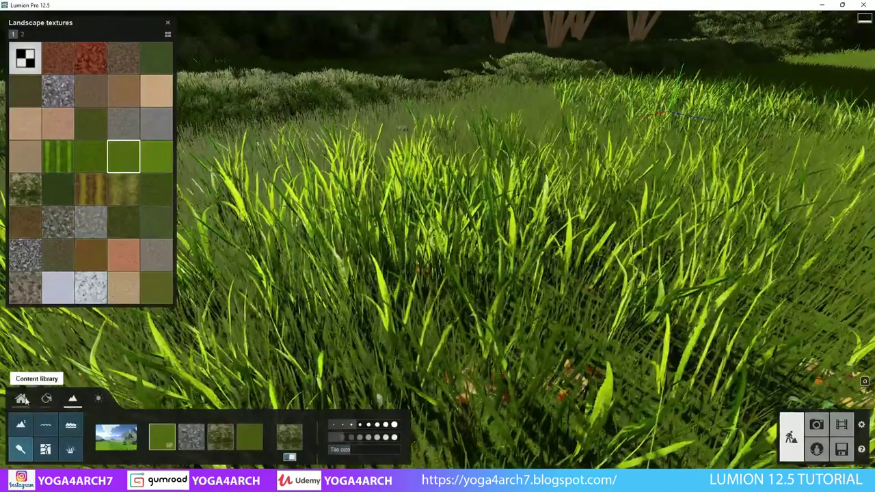
- Retint two ThickGrass clusters: front one greener and less saturated, back one more saturated
left_click(21, 398)
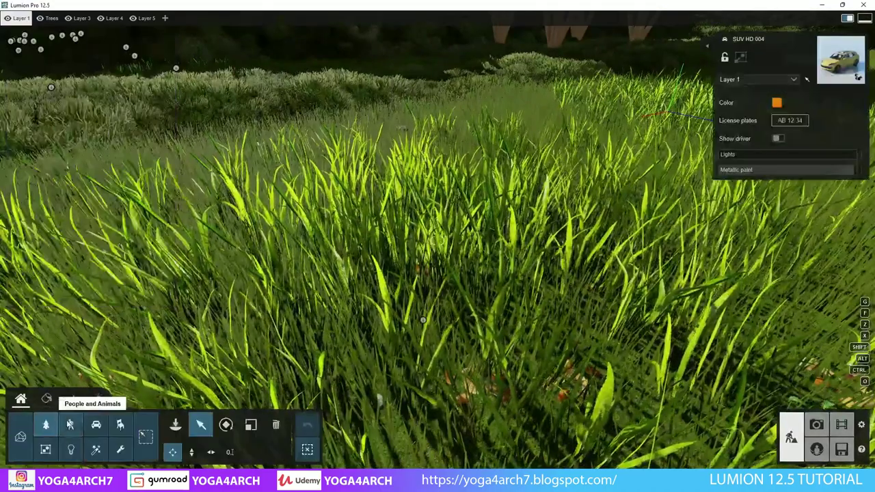
left_click(423, 320)
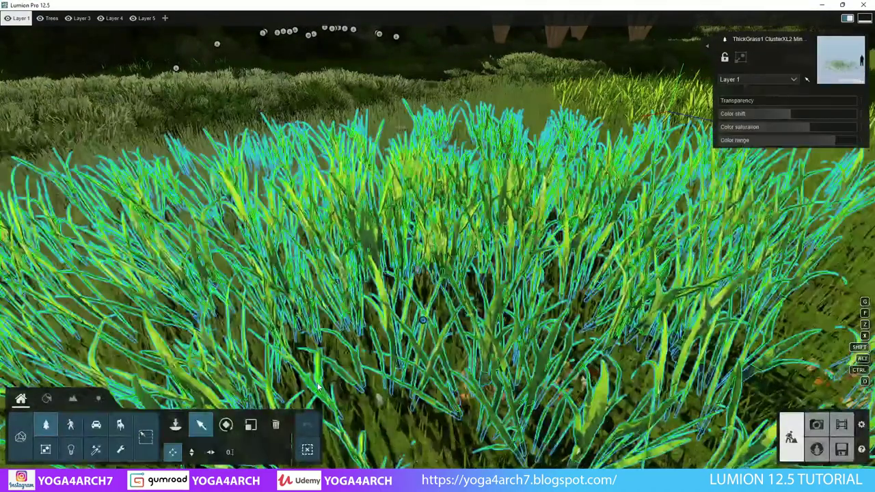
left_click_drag(790, 113, 777, 118)
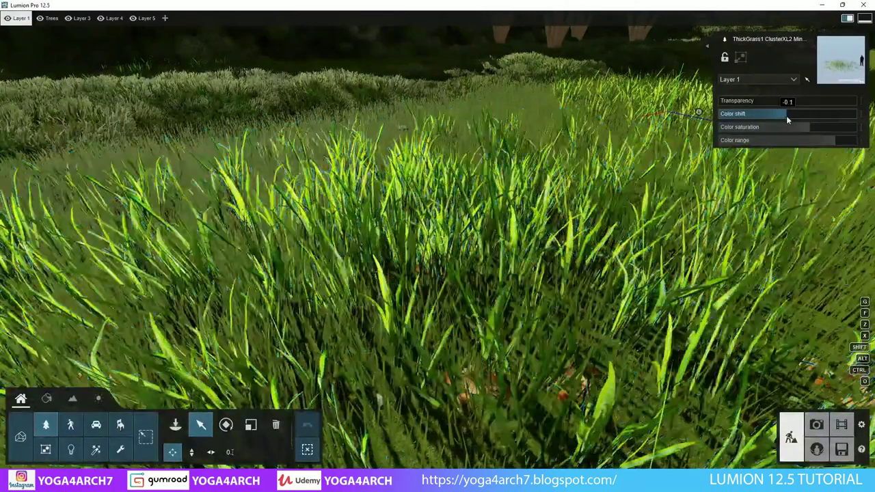
left_click_drag(788, 127, 779, 127)
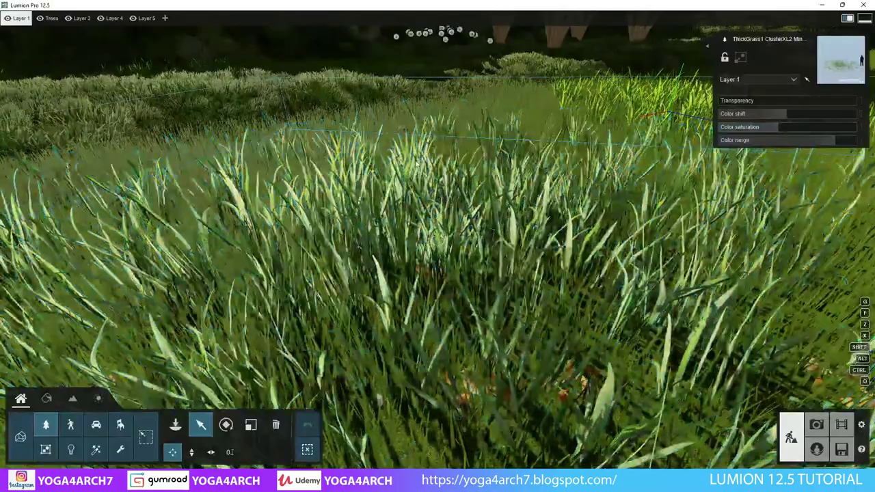
right_click_drag(478, 226, 477, 185)
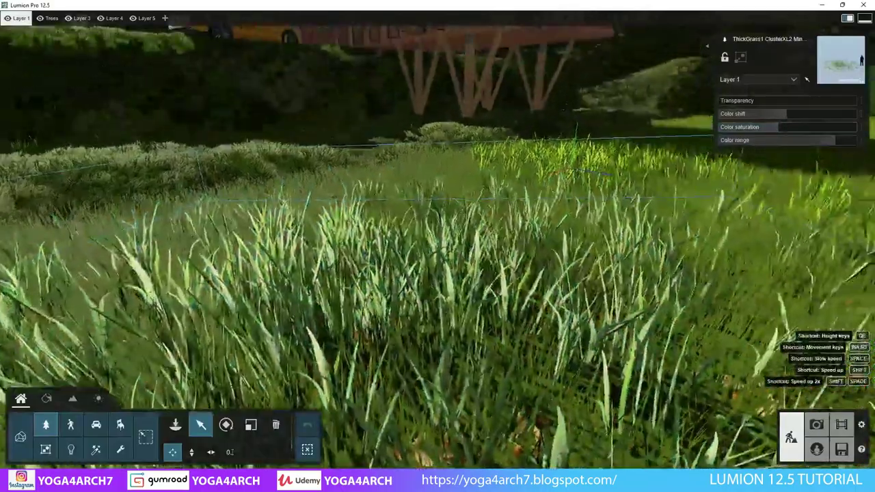
left_click(567, 188)
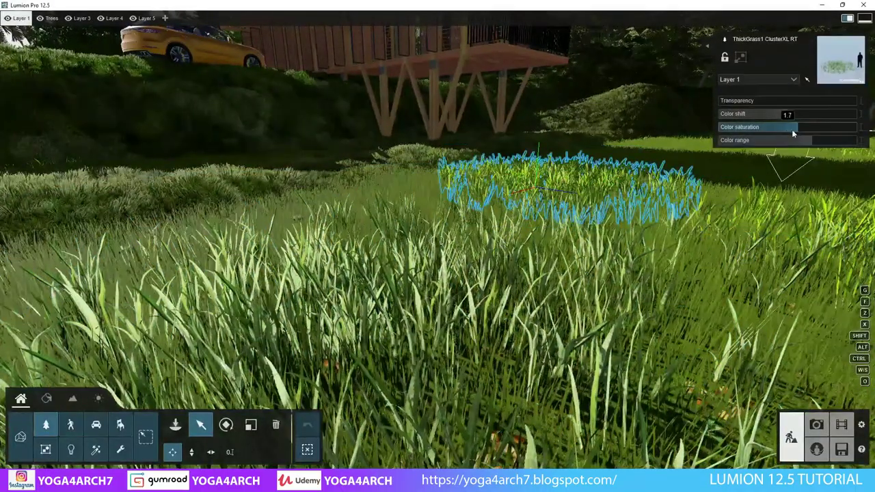
left_click_drag(785, 135, 792, 134)
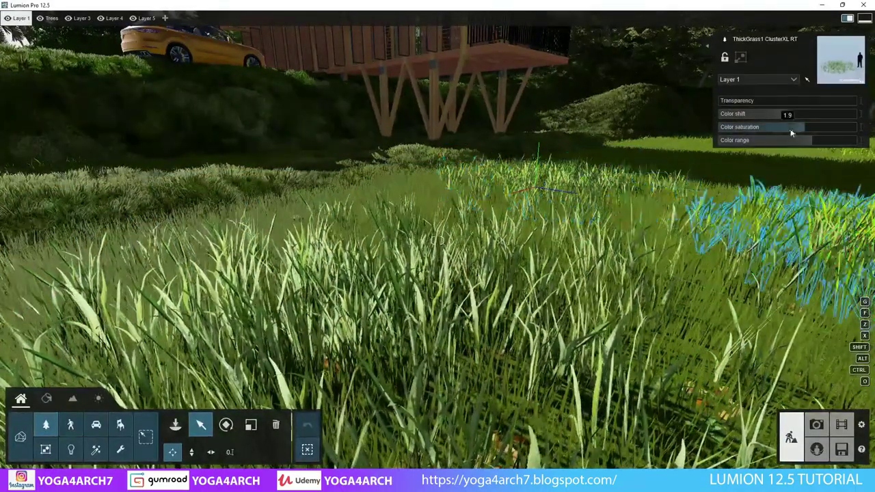
right_click_drag(798, 131, 798, 96)
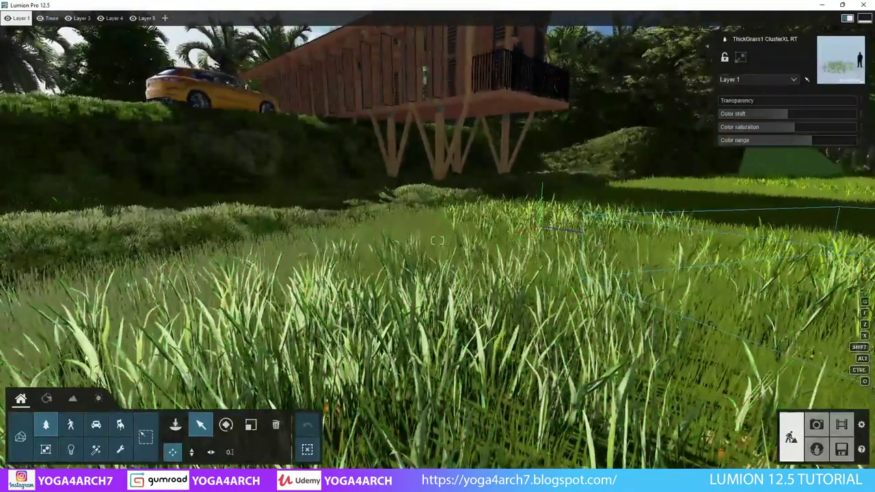
left_click(50, 427)
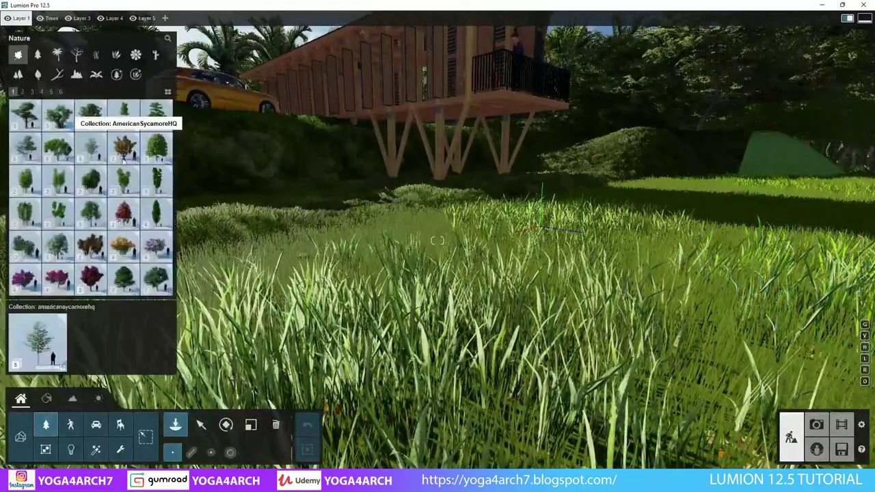
- Try the medium and large Australian Willow tree variants
left_click(164, 155)
left_click(91, 116)
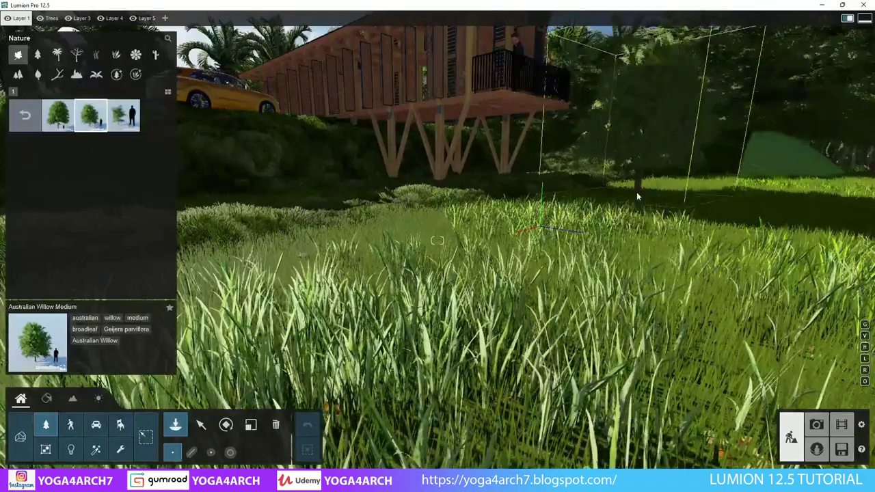
right_click_drag(654, 183, 396, 206)
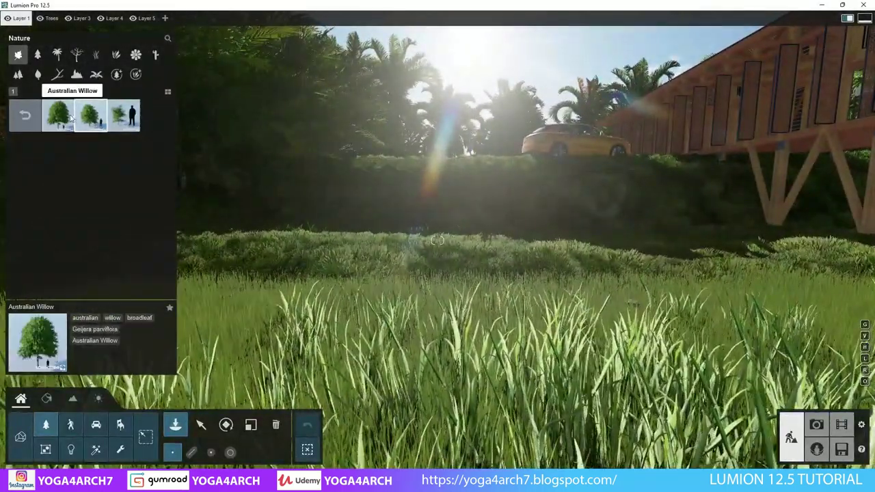
left_click(70, 119)
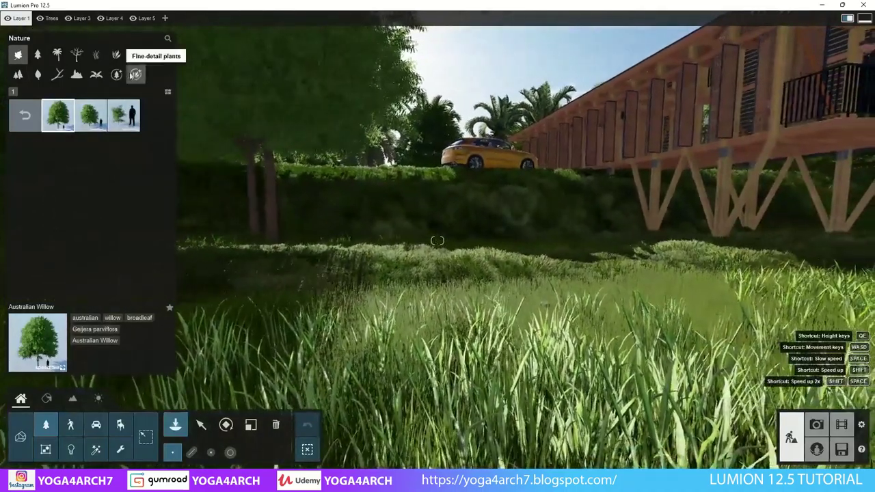
- Choose Grey Alder 001 from the fine-detail trees and frame the grass beside the cabin
left_click(117, 75)
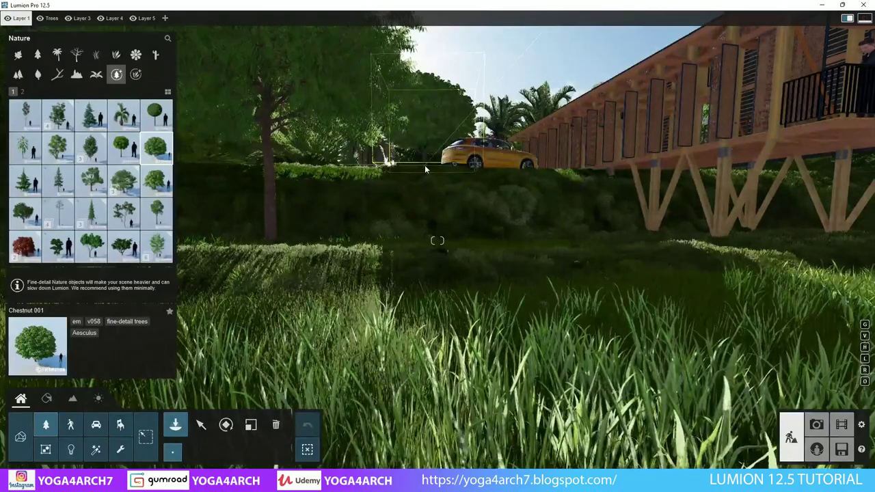
right_click_drag(425, 165, 645, 232)
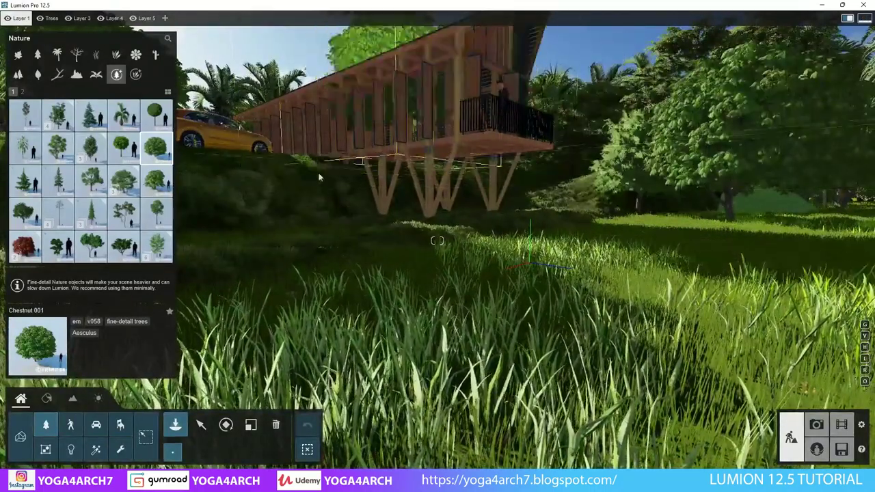
left_click(156, 179)
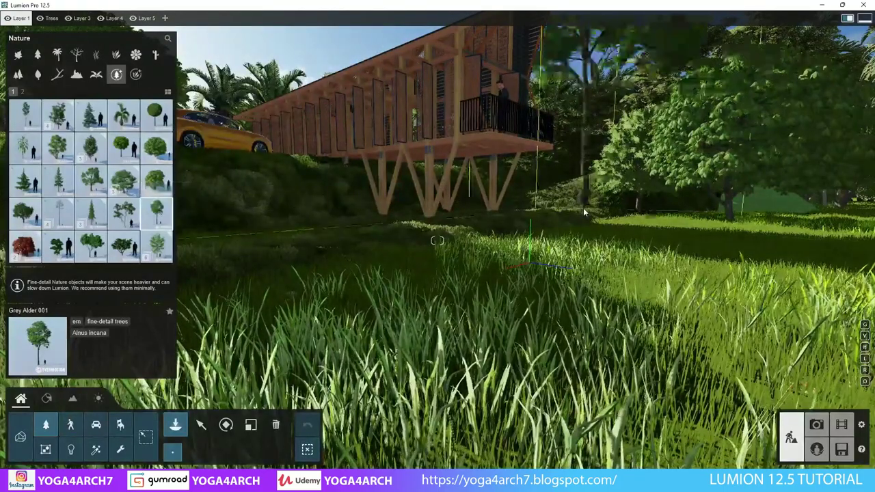
right_click_drag(568, 196, 554, 137)
right_click_drag(239, 205, 239, 246)
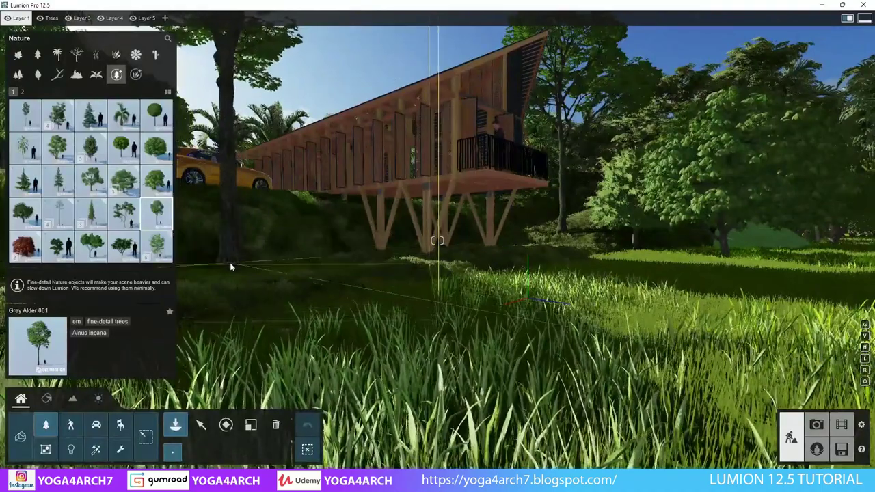
right_click_drag(229, 263, 198, 263)
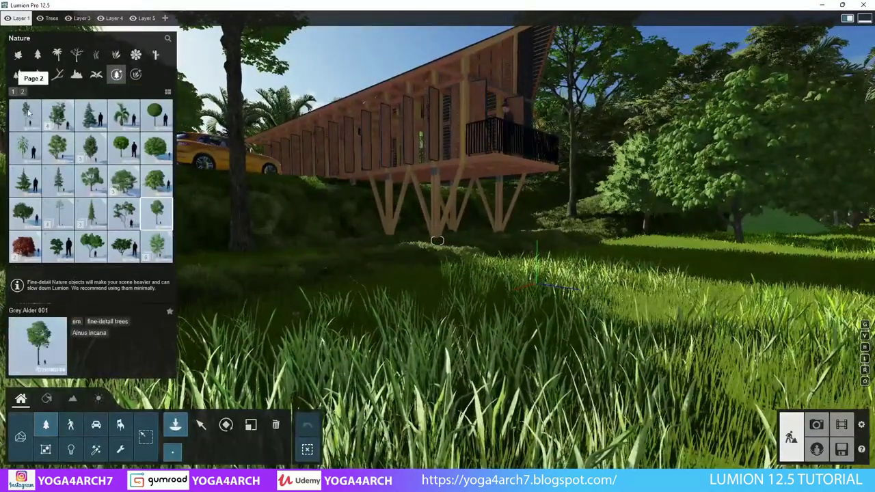
- Plant two birch trees and a European beech on the grass around the cabin
left_click(637, 287)
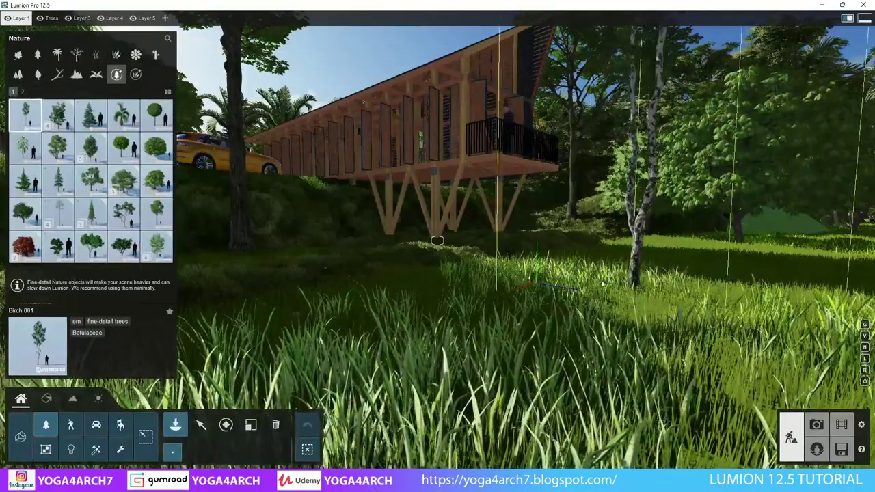
mouse_move(323, 208)
right_mouse_down()
mouse_move(422, 195)
mouse_move(528, 198)
right_mouse_up()
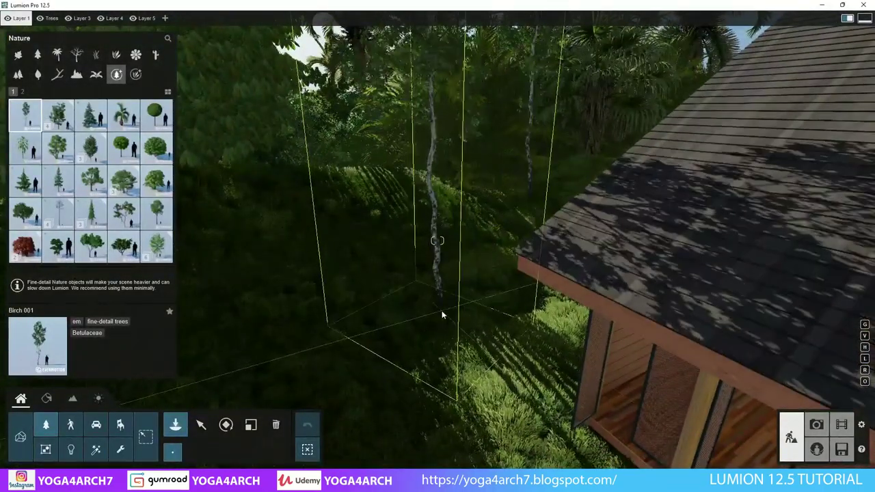
left_click(438, 301)
left_click(108, 149)
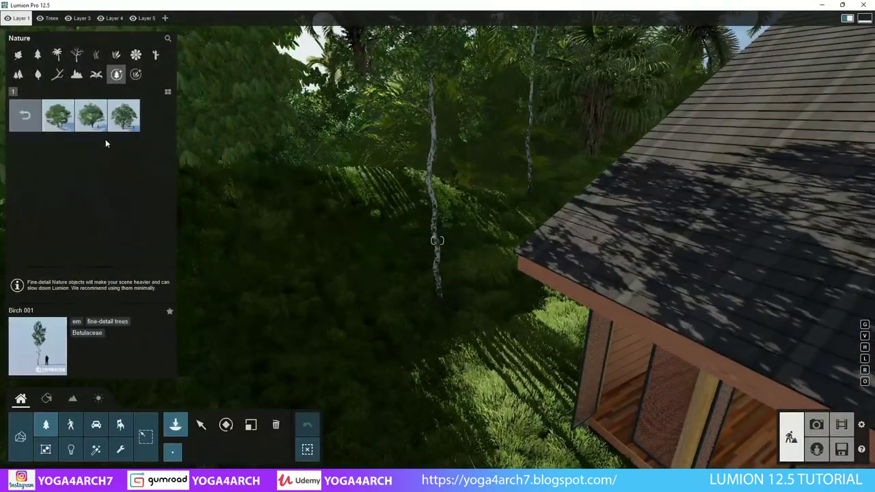
left_click(351, 195)
- Fly the camera up through the dense foliage toward the roof, then enter Photo mode
right_click_drag(355, 193, 352, 239)
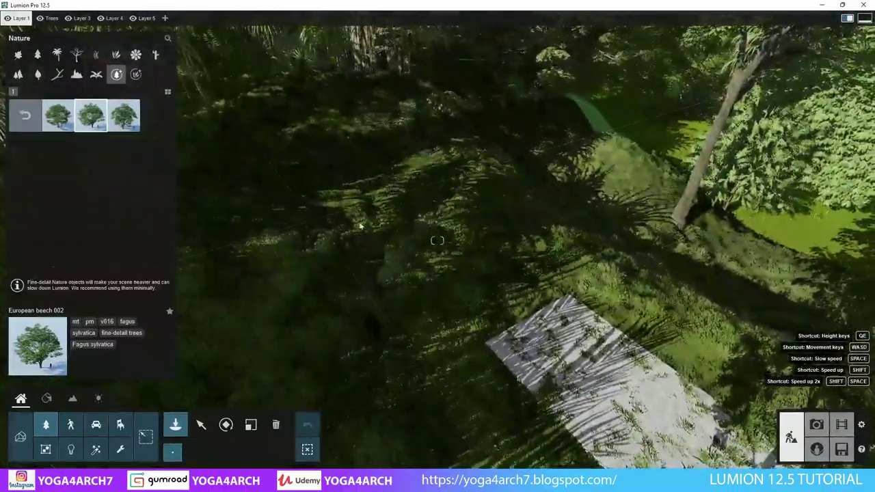
right_click_drag(357, 225, 410, 171)
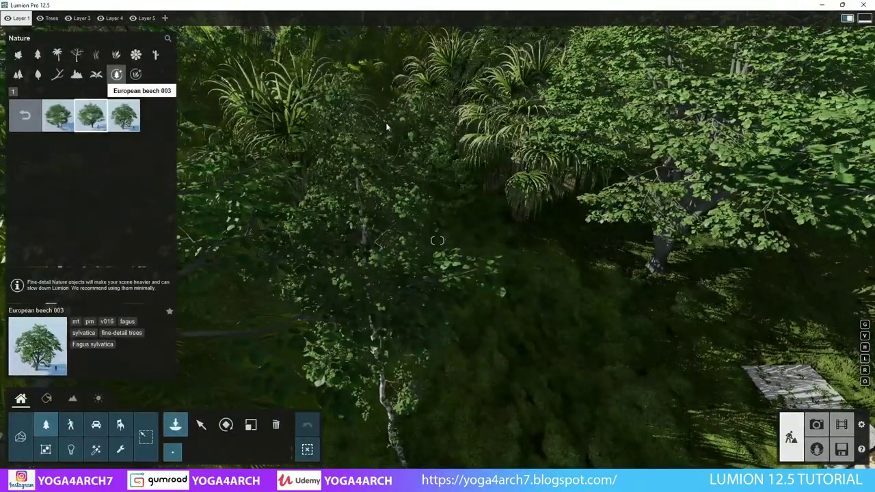
mouse_move(401, 125)
right_mouse_down()
mouse_move(443, 223)
mouse_move(504, 327)
right_mouse_up()
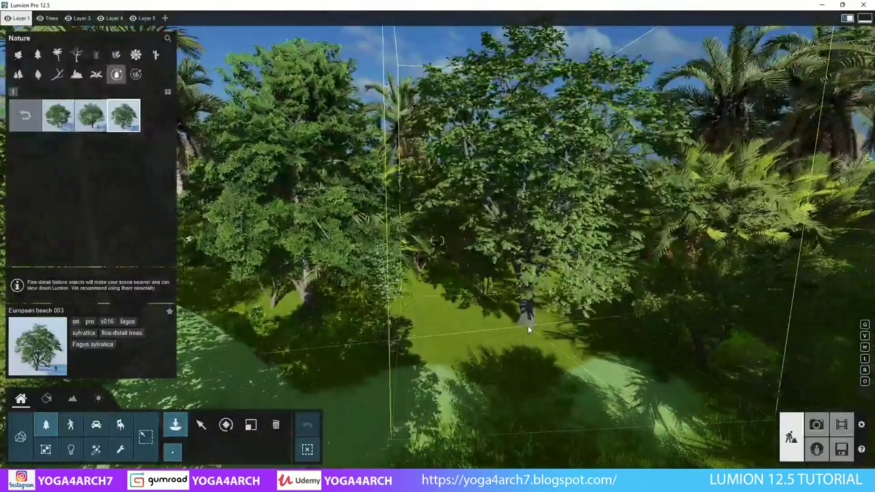
left_click(817, 425)
- Restore Photo 5's camera, widen it to 27.6 mm focal length, and store the view
left_click(342, 409)
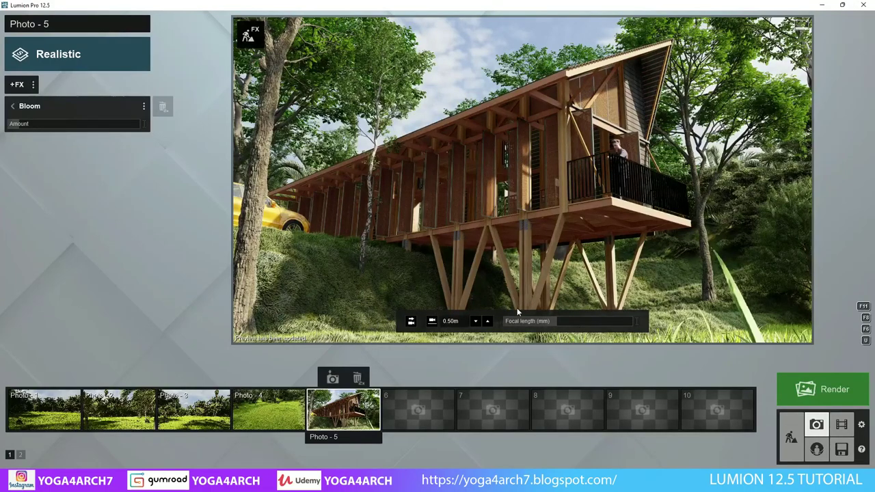
left_click_drag(554, 324, 556, 325)
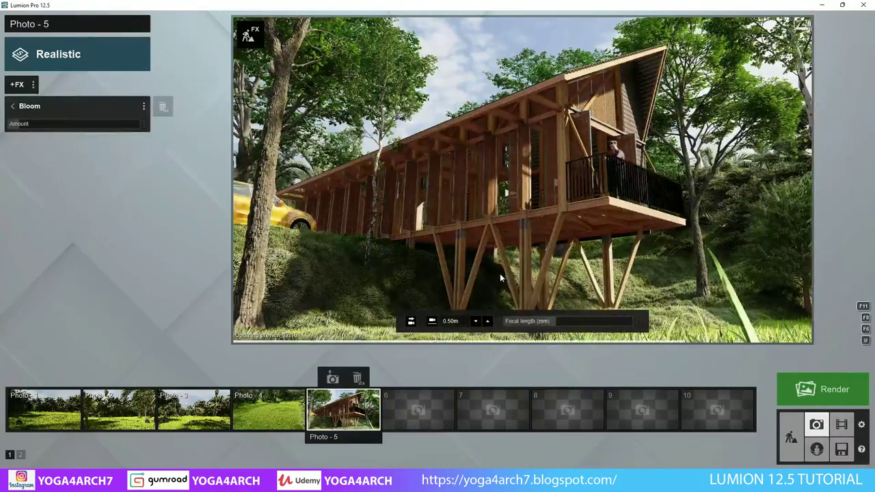
left_click(333, 378)
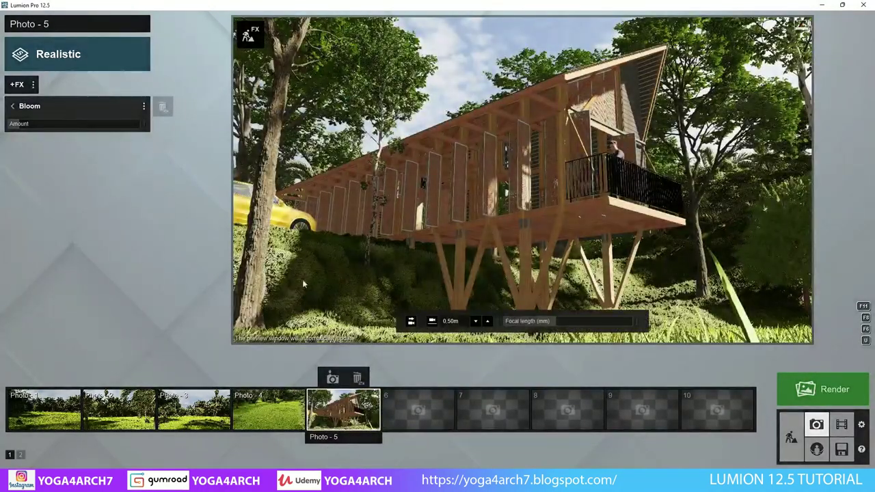
left_click(792, 438)
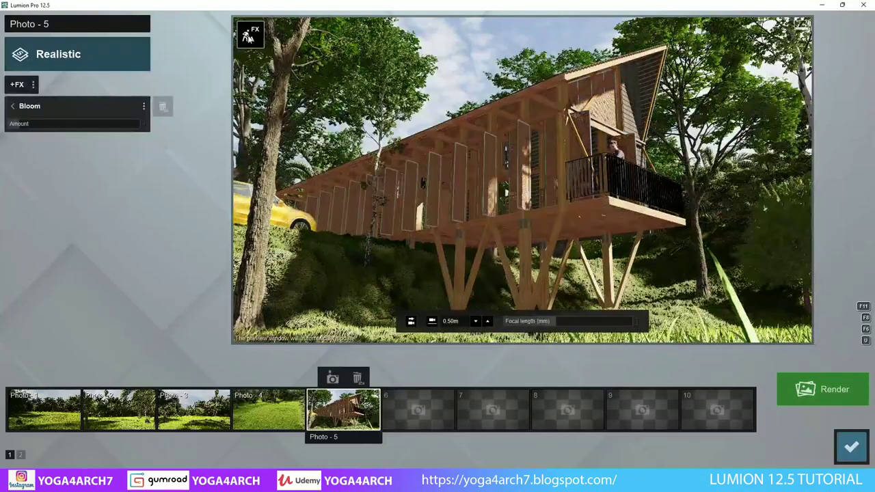
scroll(264, 266, "up", 5)
- Raise the hillside grass colorization and switch it to Grass Dark Green before returning to Photo mode
left_click(46, 398)
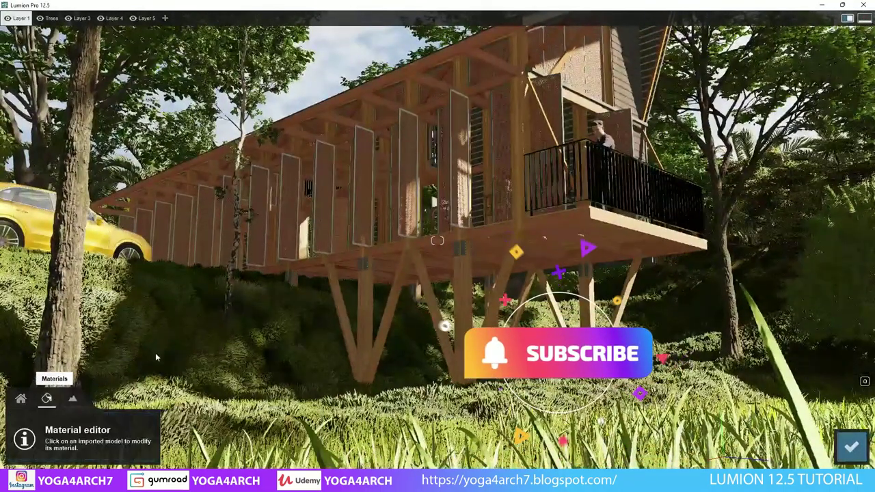
left_click(159, 357)
left_click_drag(46, 79, 82, 80)
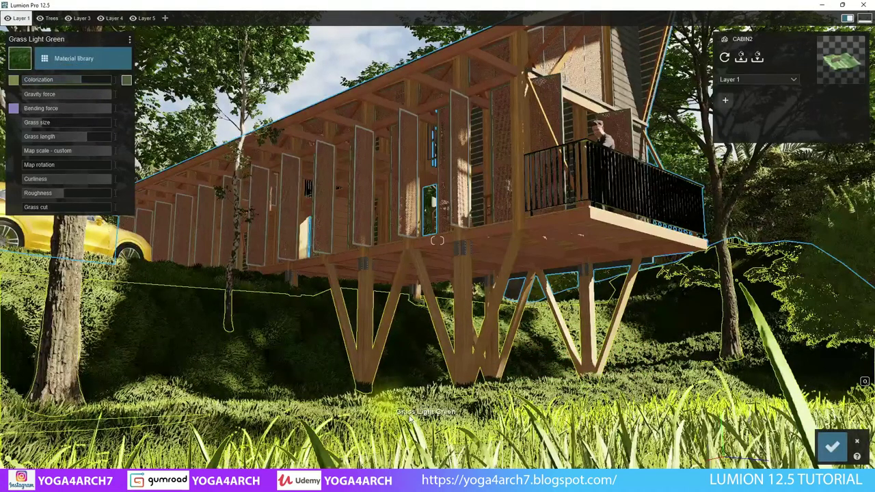
left_click(165, 274)
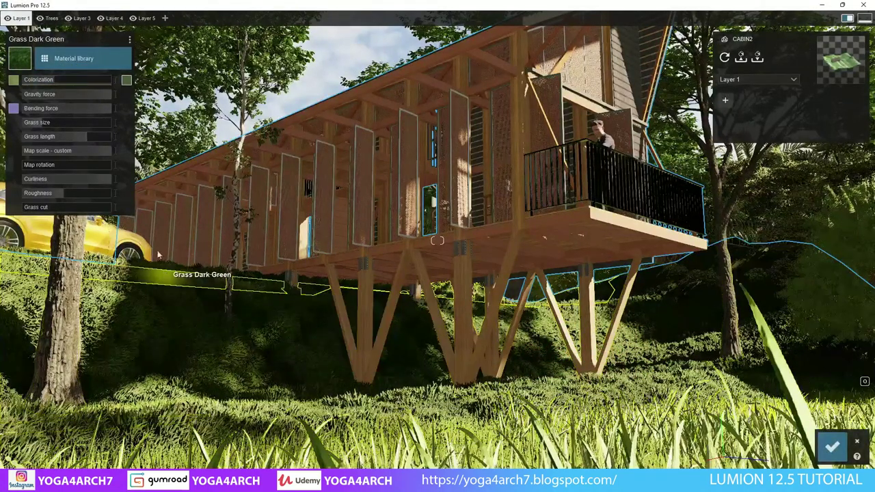
left_click(832, 446)
left_click(851, 448)
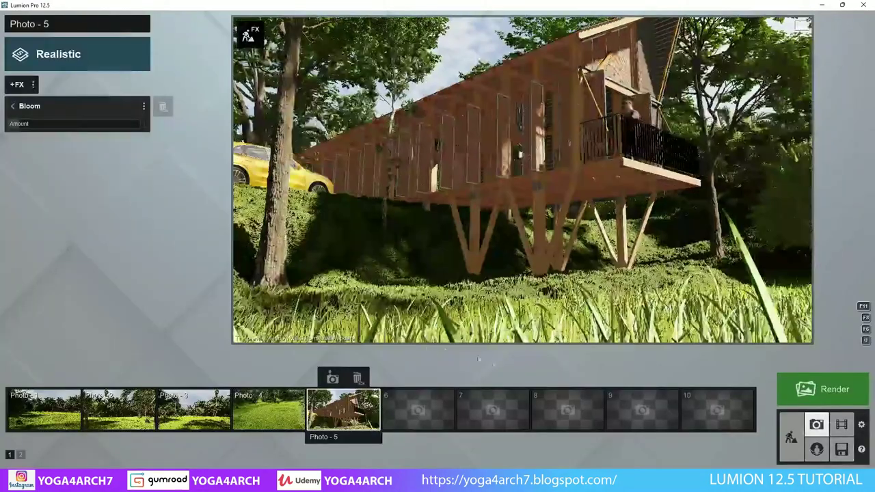
- Reduce Photo 5's Hyperlight amount to about a third of its strength
left_click(333, 378)
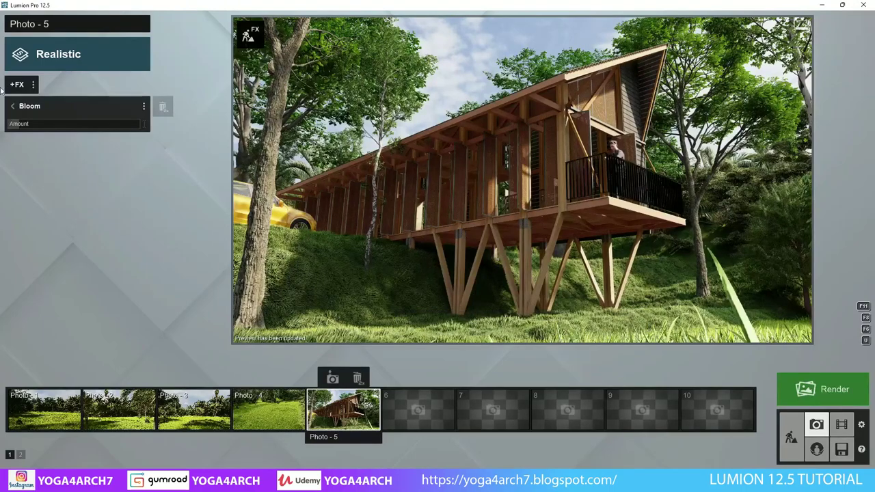
left_click(16, 106)
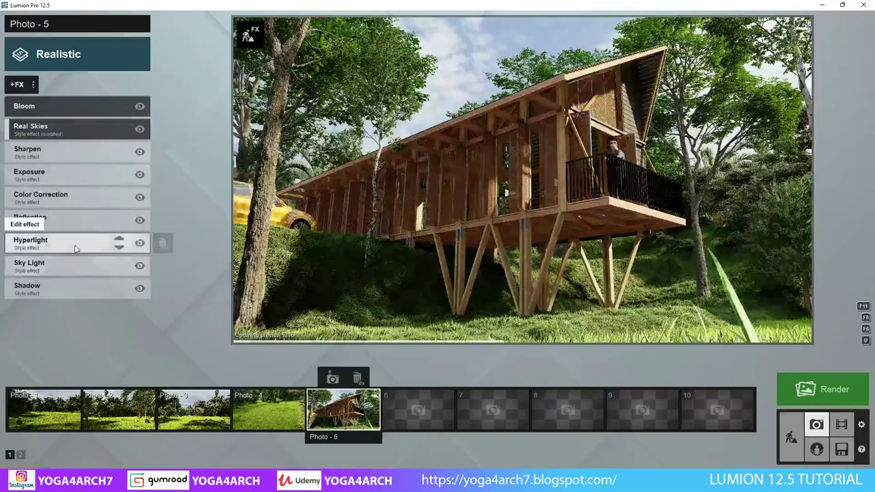
left_click(118, 243)
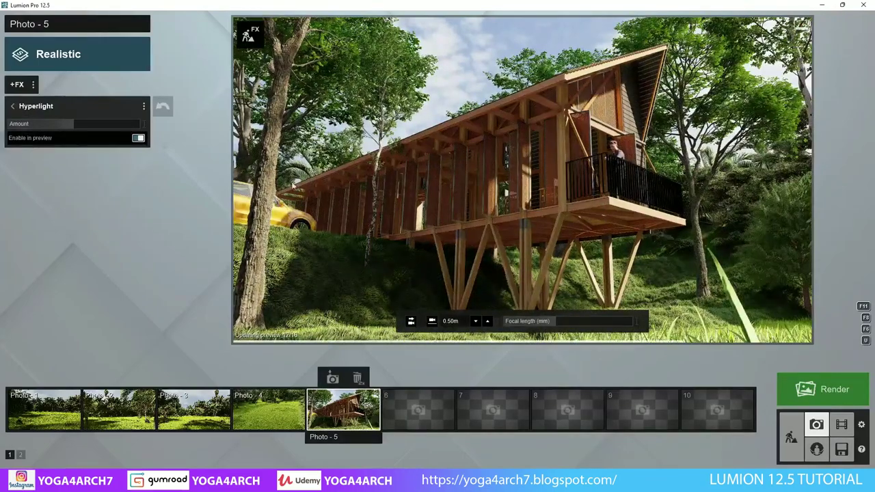
left_click_drag(72, 124, 54, 124)
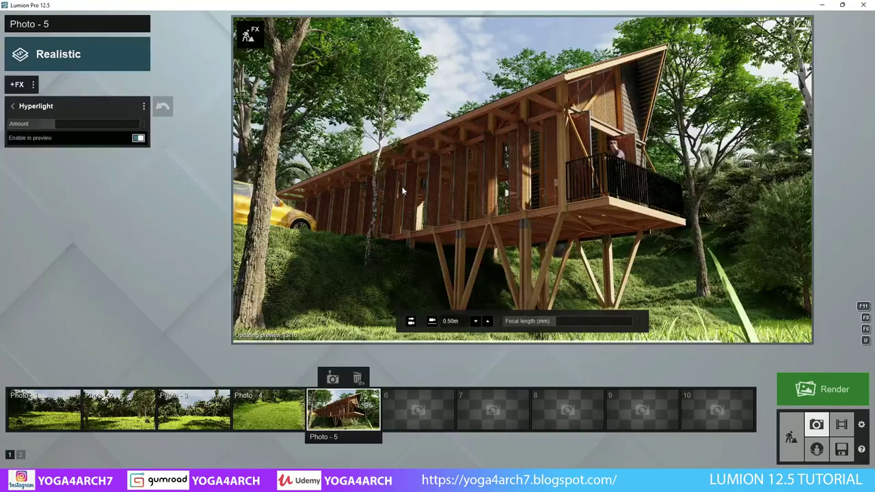
left_click_drag(58, 124, 51, 124)
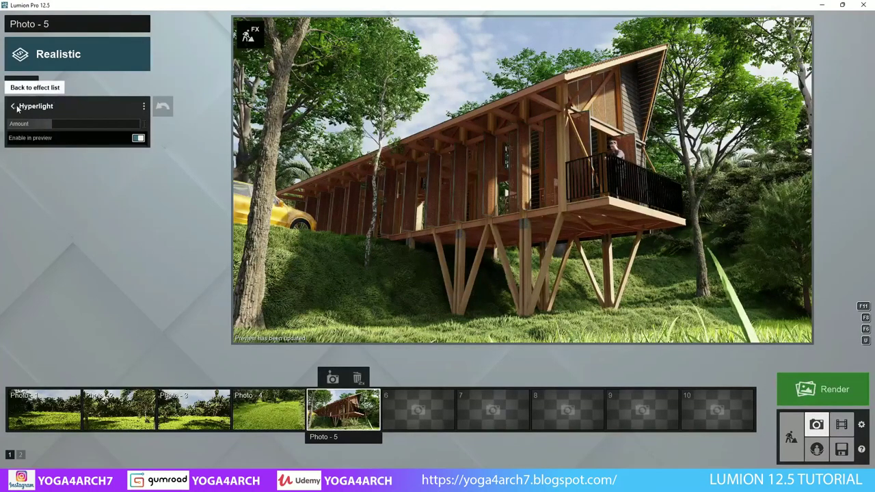
left_click(43, 121)
mouse_move(518, 231)
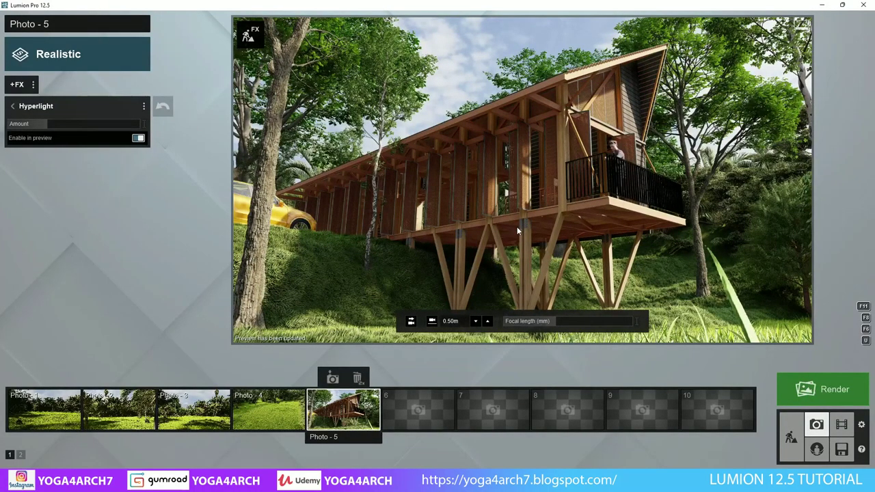
left_click(792, 431)
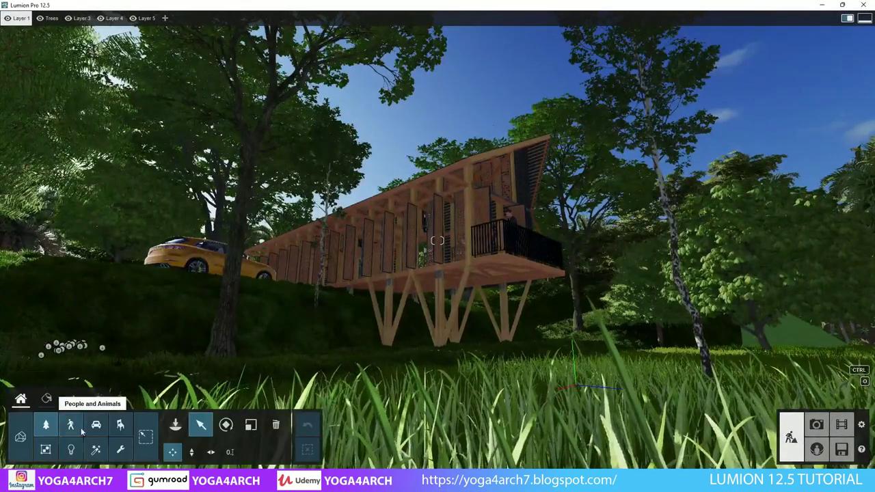
- Browse the fine-detail plants, trying Fern 001 and Deergrass 001
left_click(47, 426)
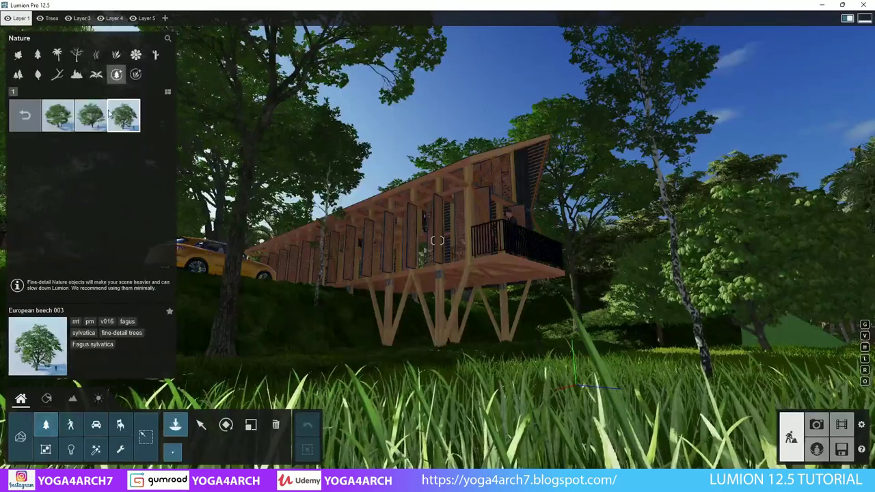
left_click(136, 73)
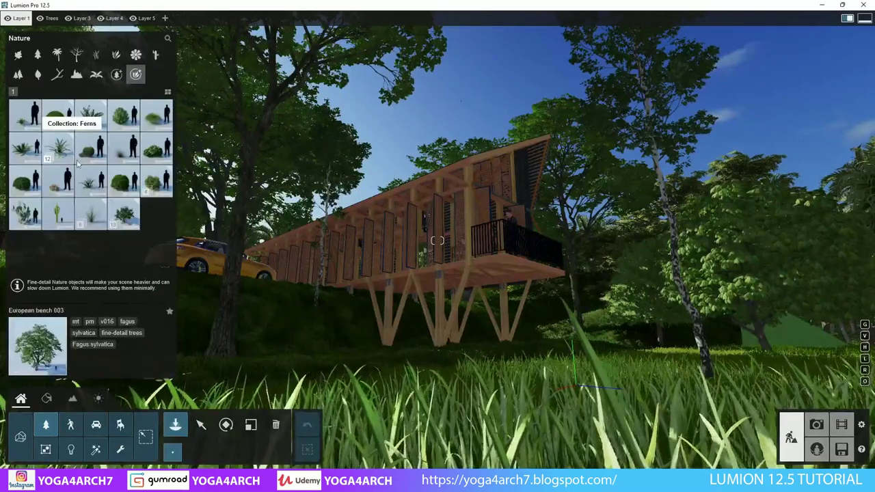
left_click(59, 147)
left_click(58, 114)
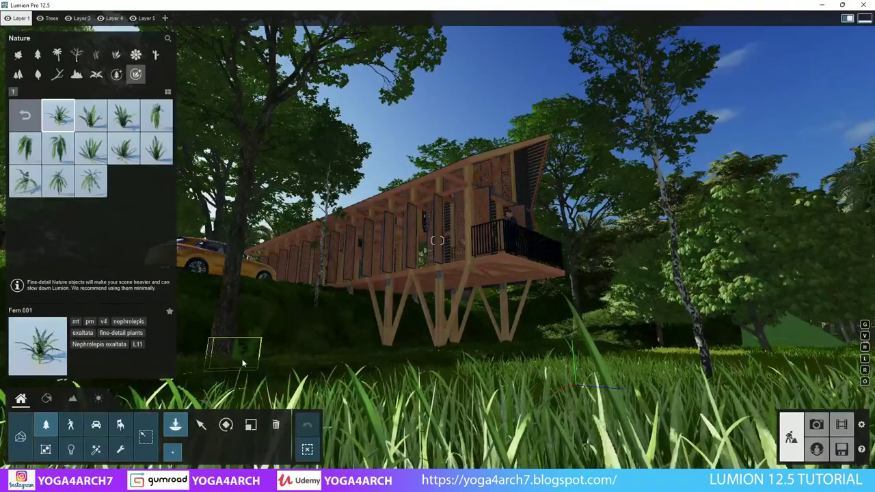
left_click(25, 115)
left_click(157, 115)
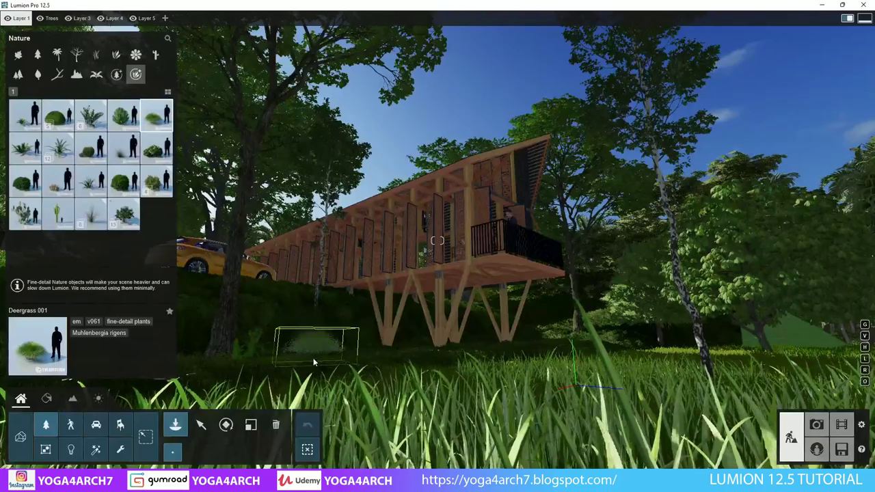
- Plant two Plant 005 bushes, one in front of the cabin and one beneath it
right_click_drag(264, 366, 386, 327)
scroll(489, 306, "up", 3)
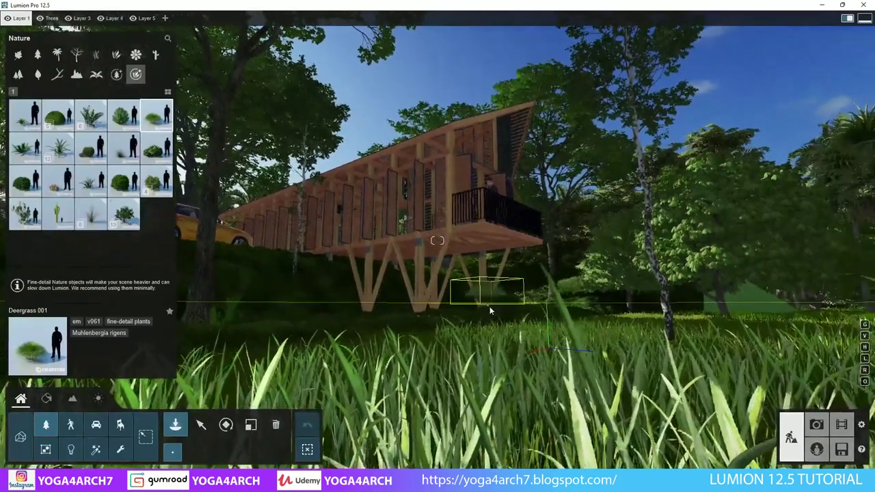
scroll(481, 309, "up", 3)
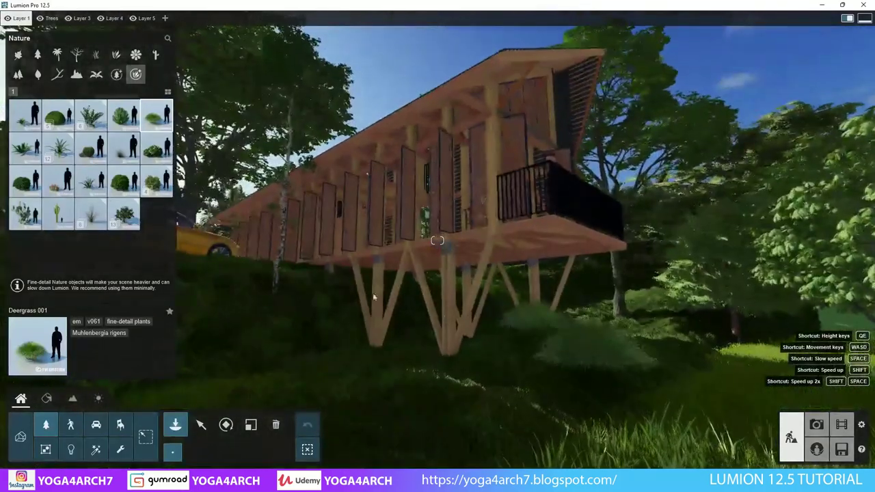
left_click(157, 147)
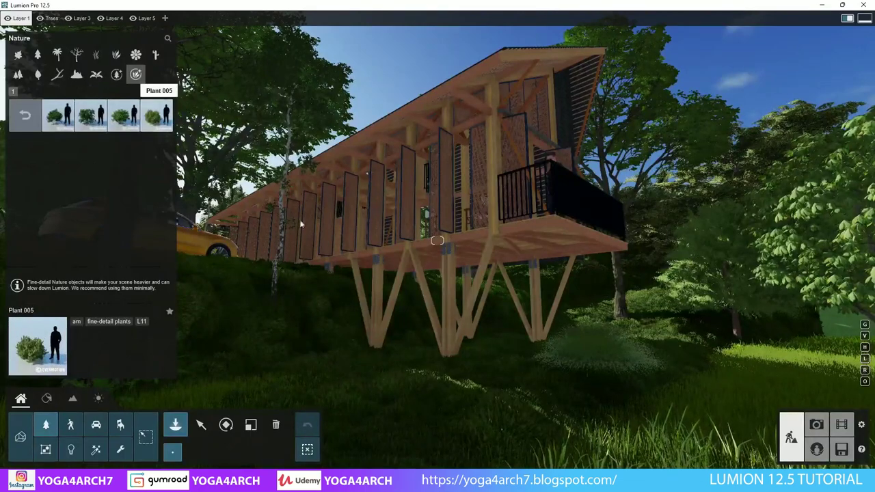
left_click(157, 115)
left_click(345, 351)
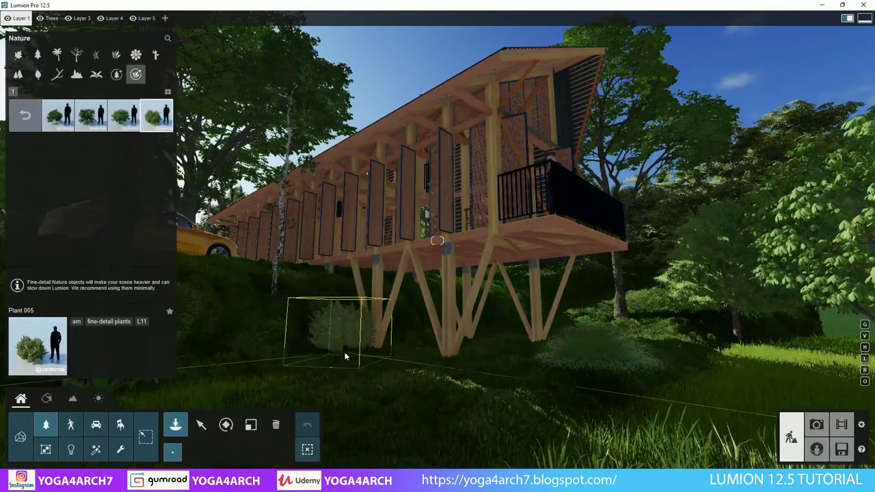
left_click(674, 335)
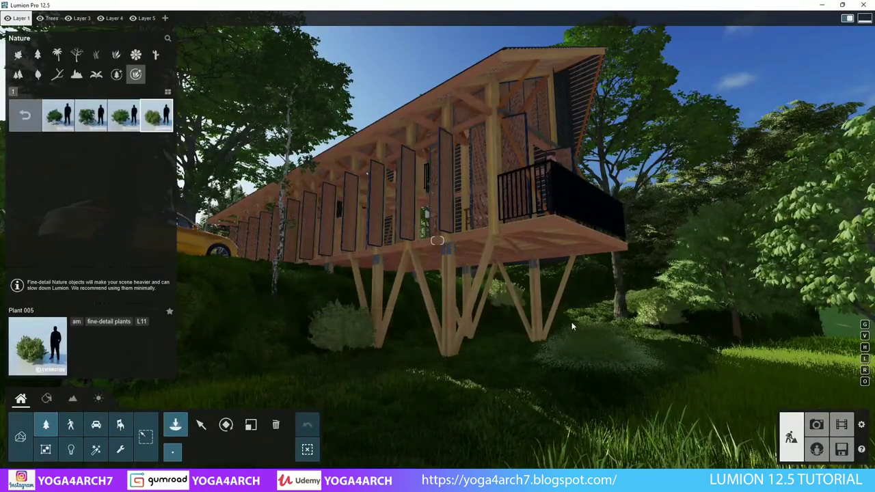
- Place Plant 004 bushes on the left slope and under the cabin's right side
right_click_drag(573, 326, 573, 369)
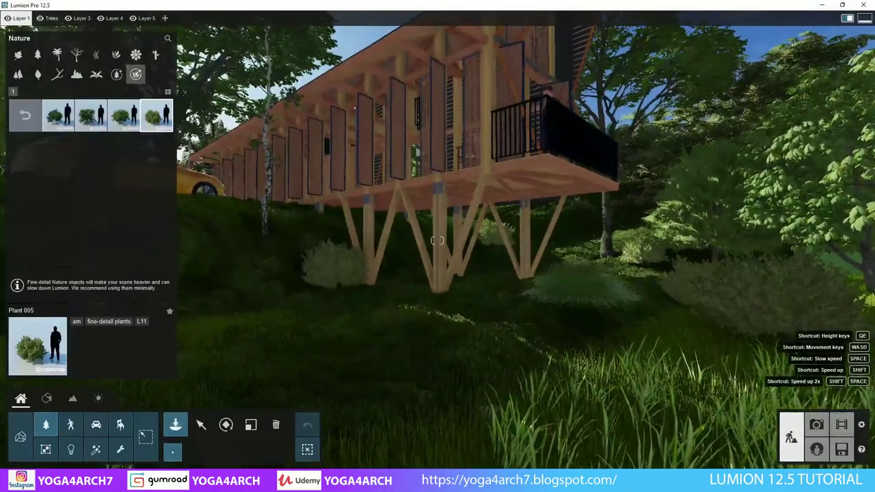
right_click_drag(438, 241, 123, 123)
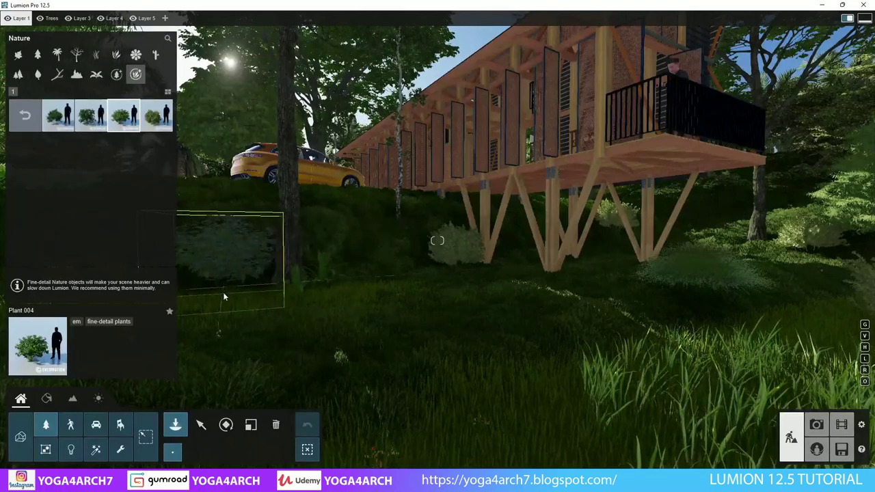
left_click(228, 303)
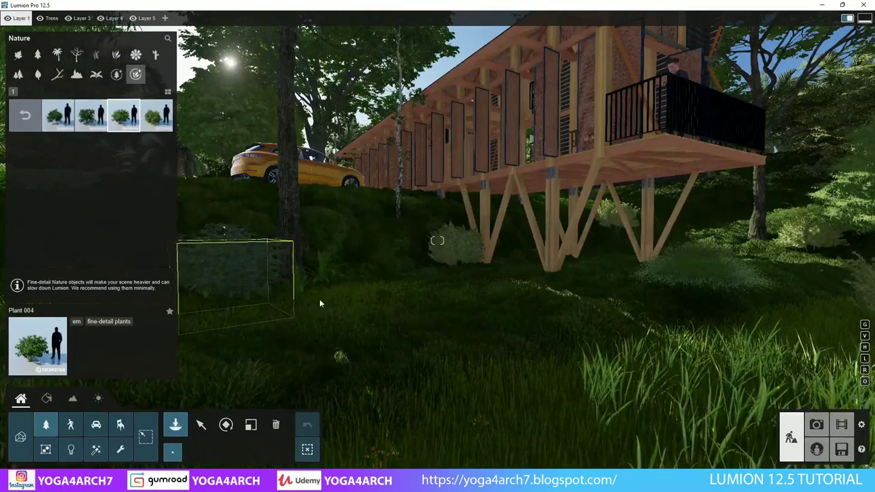
left_click(703, 243)
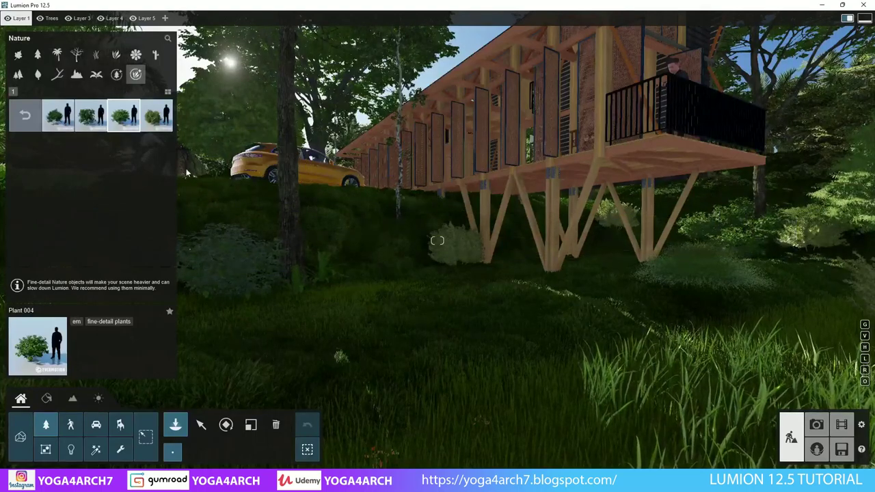
left_click(23, 117)
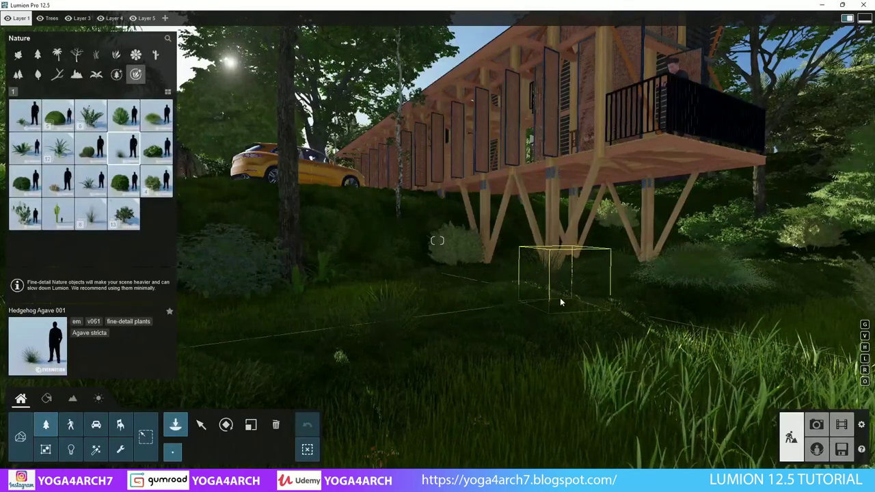
left_click(70, 425)
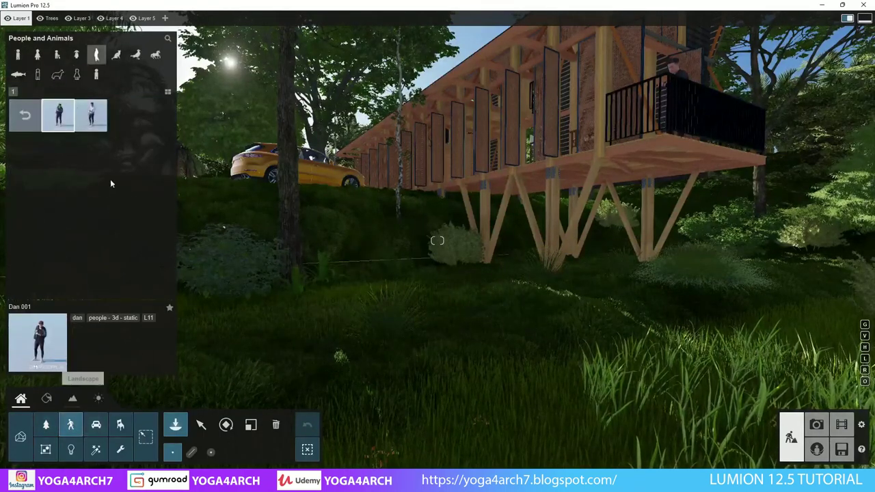
- Place the Marcel 001 standing man beside the cabin stilts
left_click(25, 117)
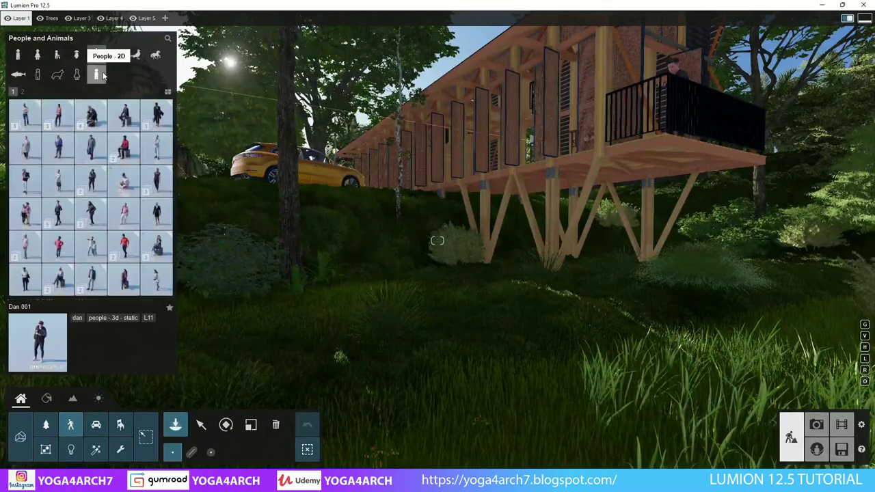
left_click(22, 93)
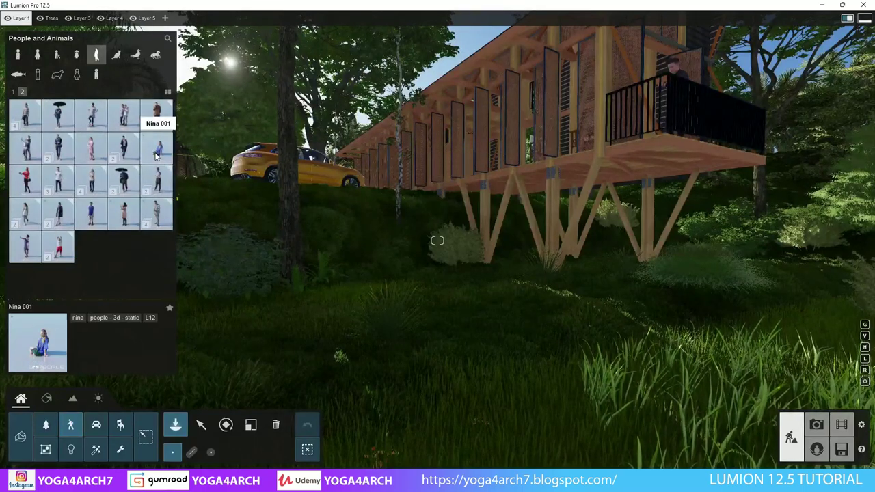
left_click(126, 218)
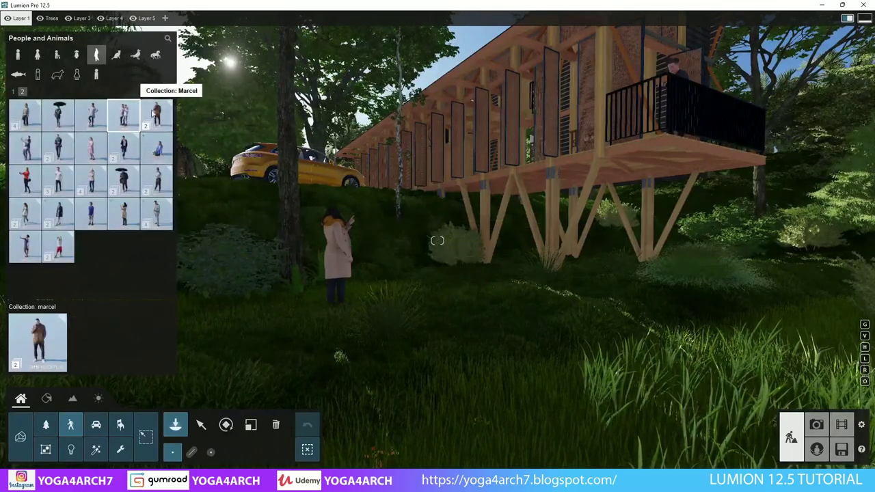
left_click(126, 113)
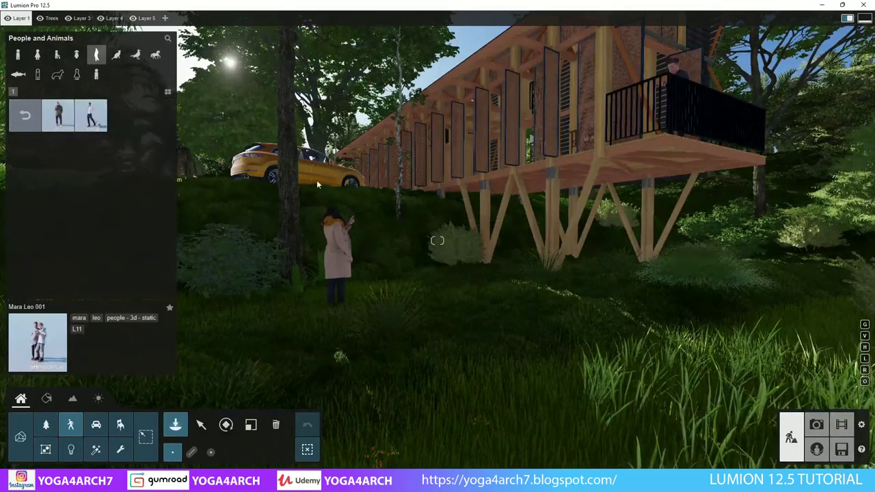
left_click(64, 119)
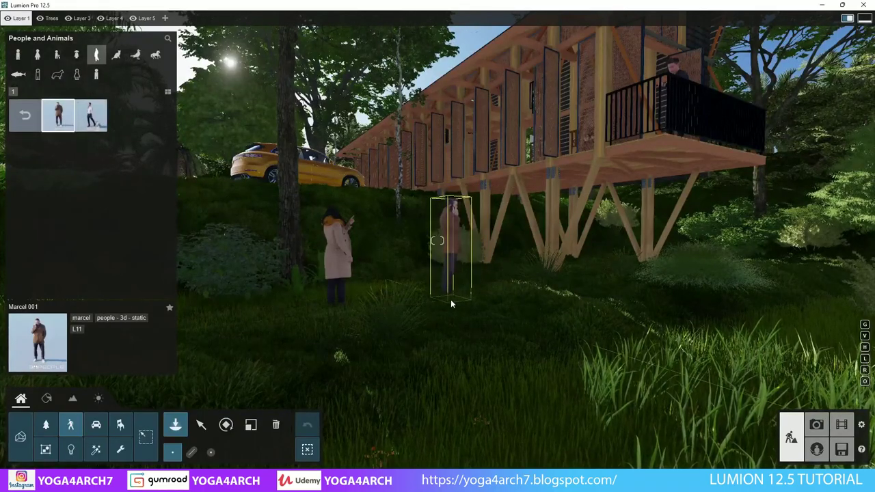
left_click(451, 300)
- Rotate Marcel 001 so he faces the camera
mouse_move(451, 299)
right_mouse_down()
mouse_move(523, 312)
mouse_move(607, 345)
right_mouse_up()
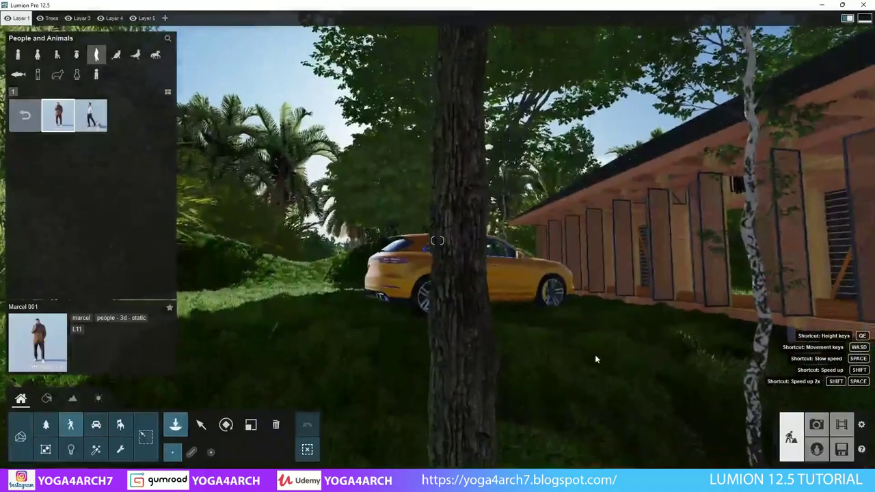
left_click(607, 345)
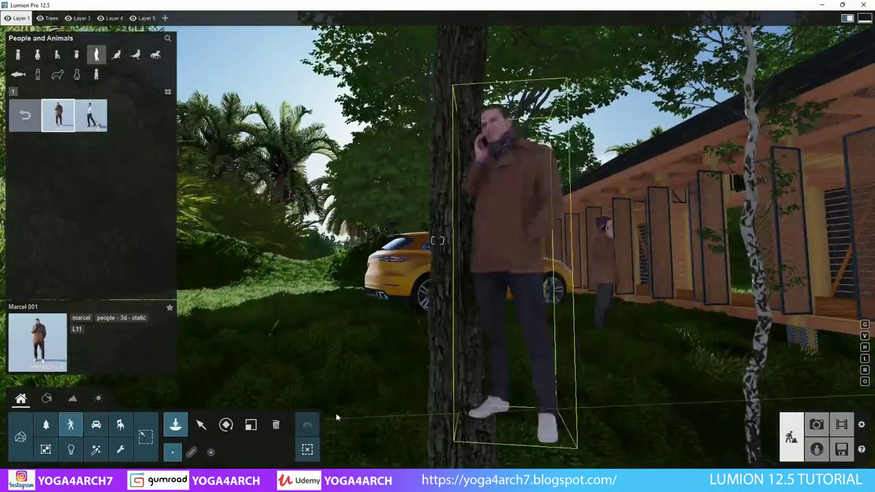
left_click(226, 425)
left_click_drag(604, 347, 410, 347)
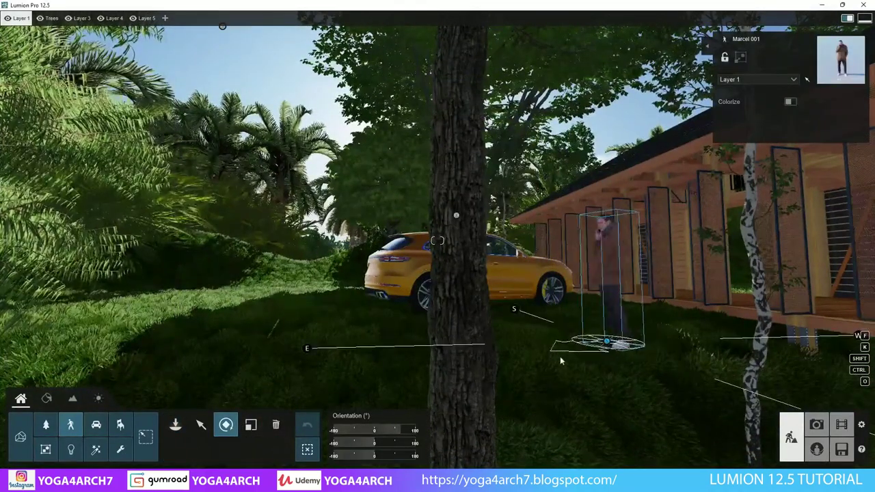
- Check Photo 5's view, then move Marcel 001 closer to the orange SUV
left_click(816, 424)
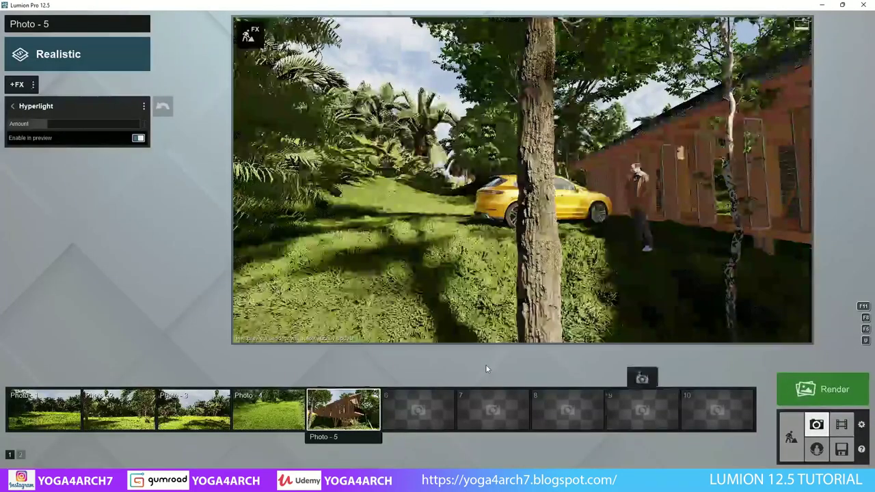
left_click(343, 409)
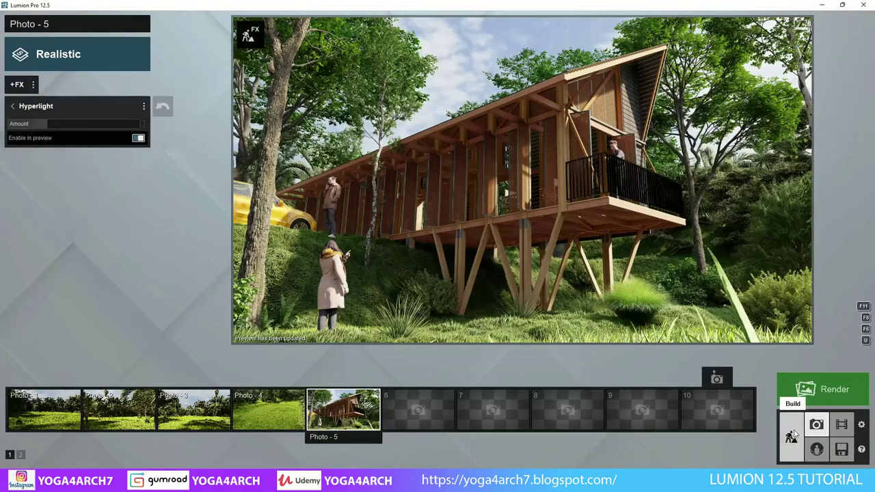
left_click(794, 436)
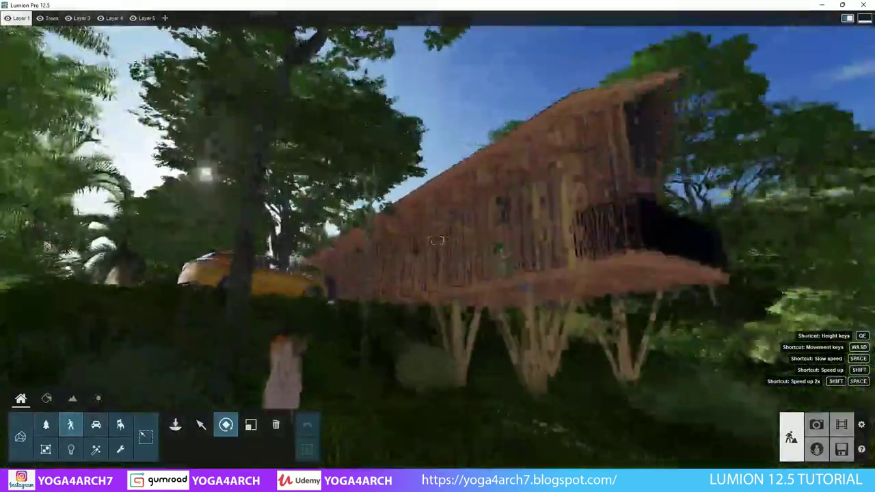
key("w")
right_click_drag(436, 241, 436, 281)
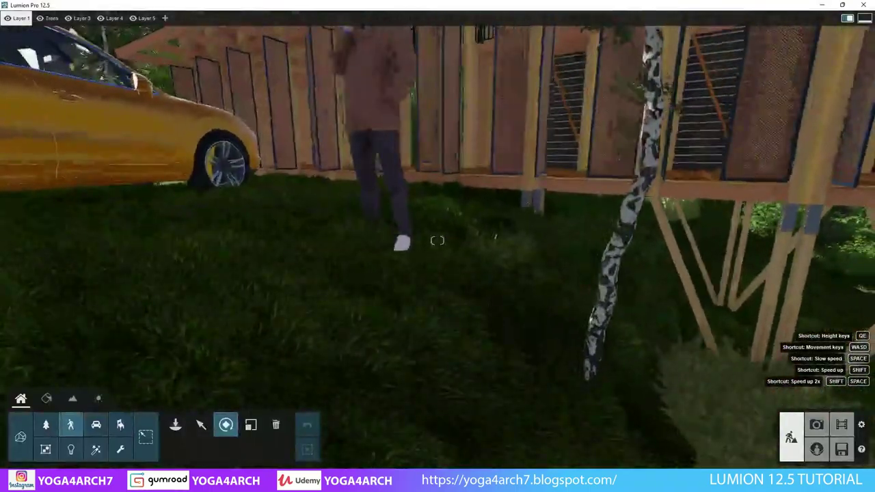
key("s")
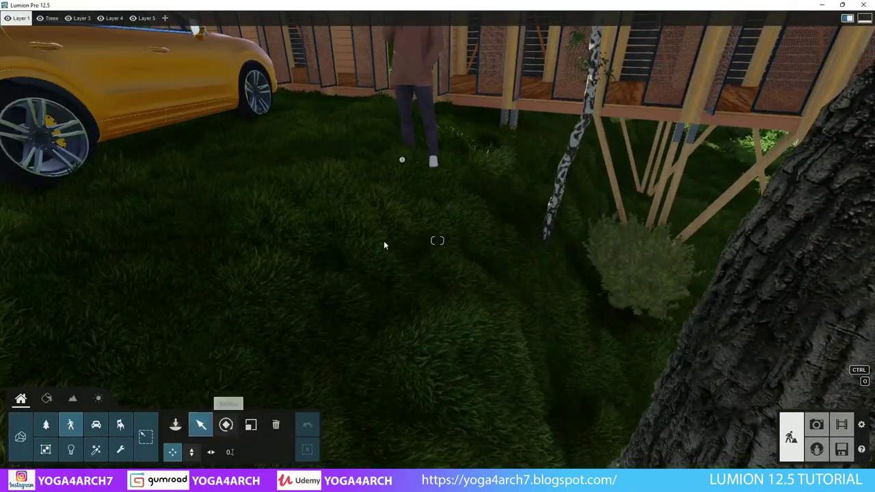
left_click_drag(409, 166, 321, 137)
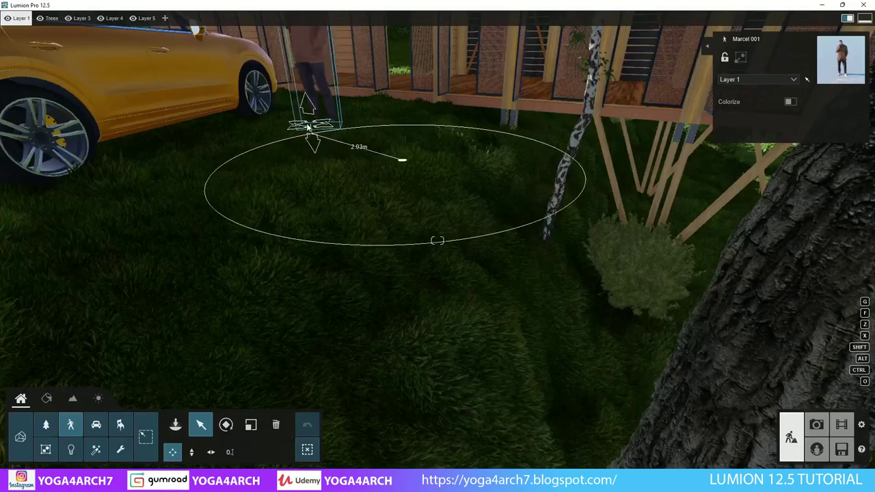
- Plant a Kingcup Cactus 001 and a Deergrass 001 in the grass under the cabin
left_click(46, 425)
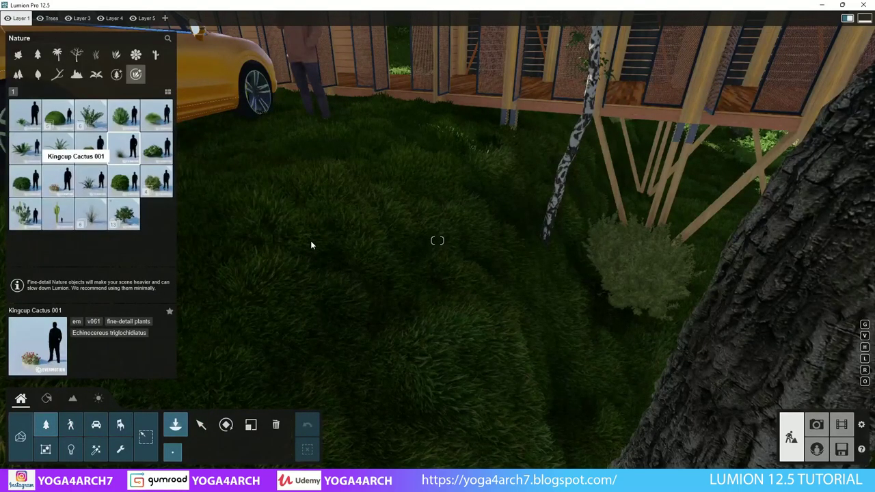
left_click(58, 181)
left_click(272, 259)
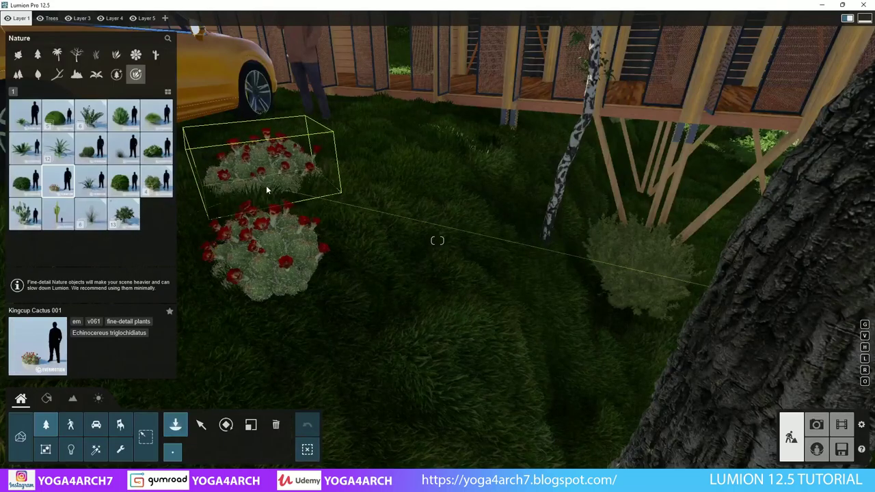
left_click(157, 115)
left_click(419, 285)
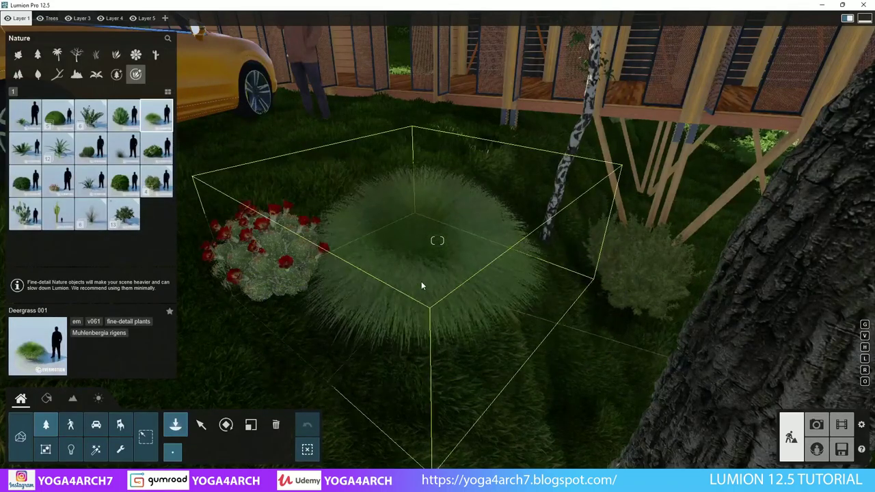
right_click_drag(421, 281, 287, 287)
right_click_drag(437, 241, 691, 240)
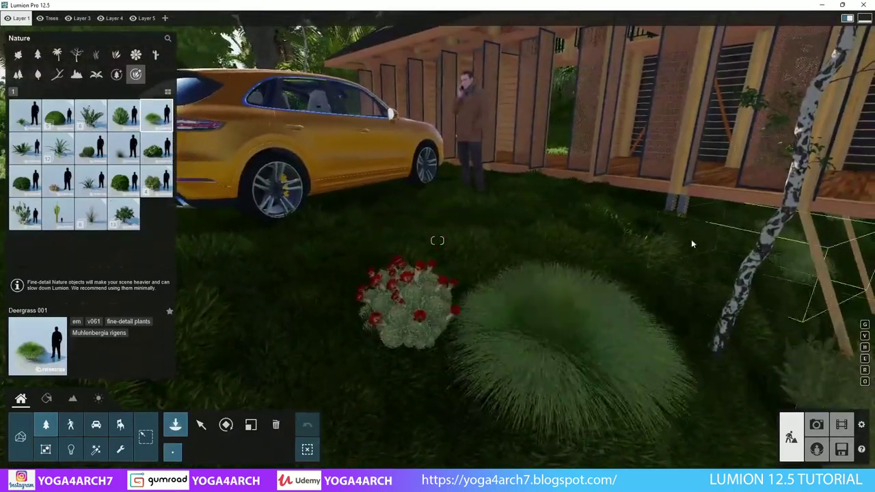
left_click(679, 265)
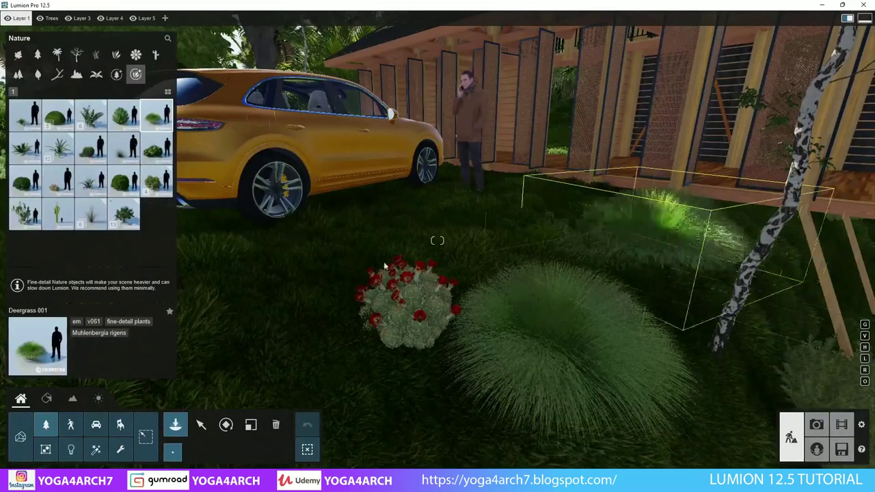
- Add Agave 001 plants next to the cactus
left_click(58, 147)
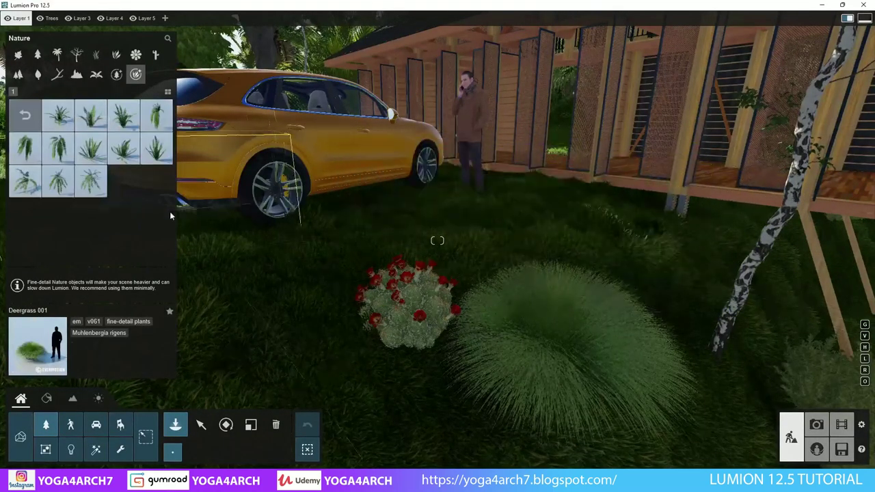
left_click(26, 116)
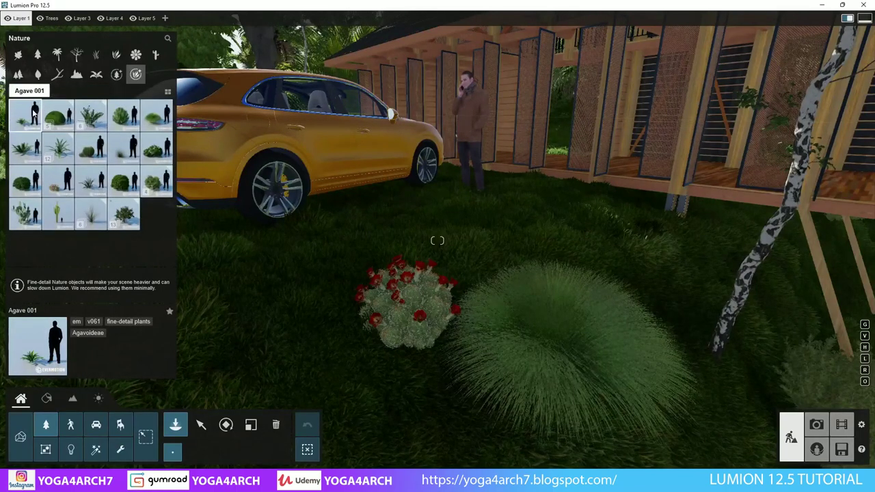
left_click(26, 116)
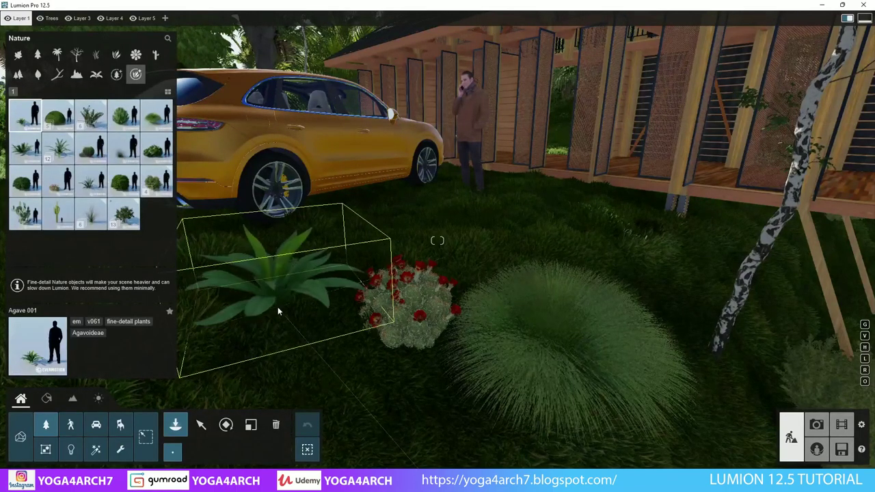
left_click(312, 330)
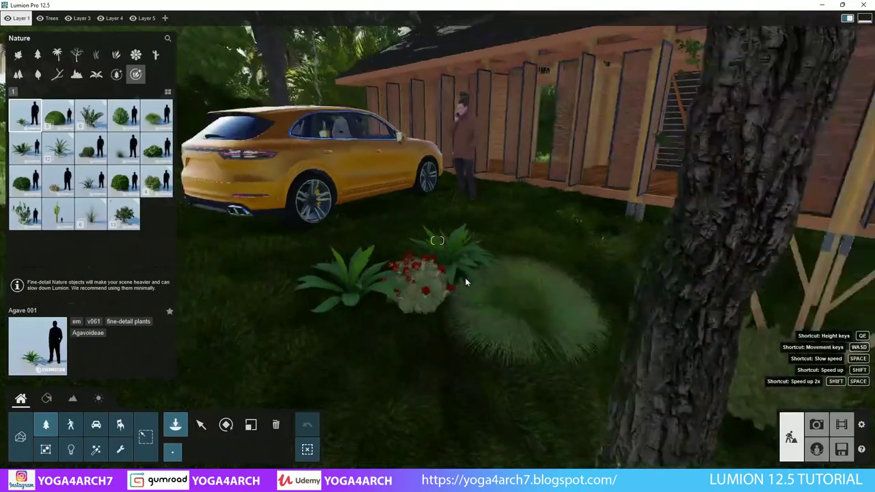
mouse_move(446, 287)
right_mouse_down()
mouse_move(410, 263)
mouse_move(730, 412)
right_mouse_up()
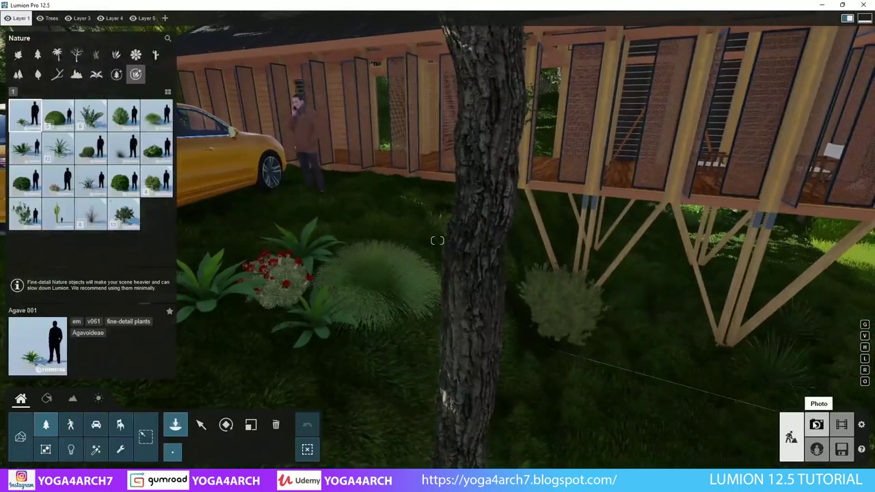
- In Photo 5's Color Correction, warm the temperature, set Limit high to 0.8 and raise Limit low slightly
left_click(817, 424)
left_click(333, 378)
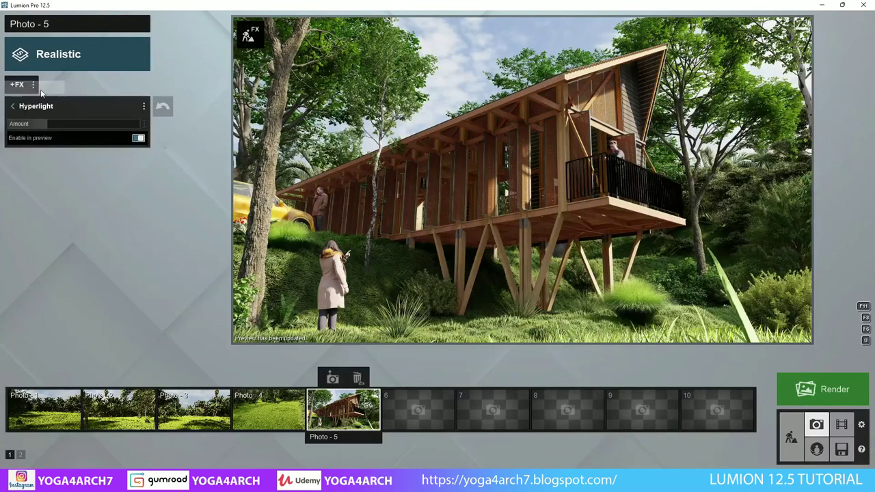
left_click(12, 107)
left_click(74, 202)
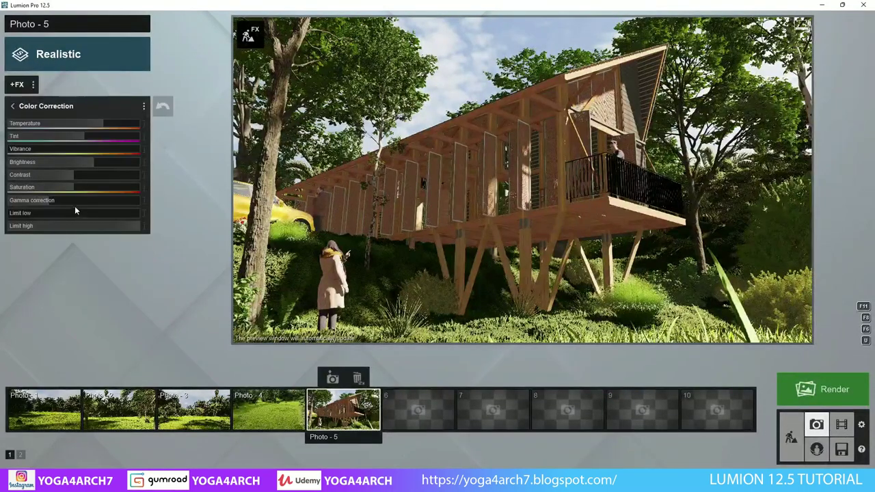
left_click_drag(102, 123, 93, 123)
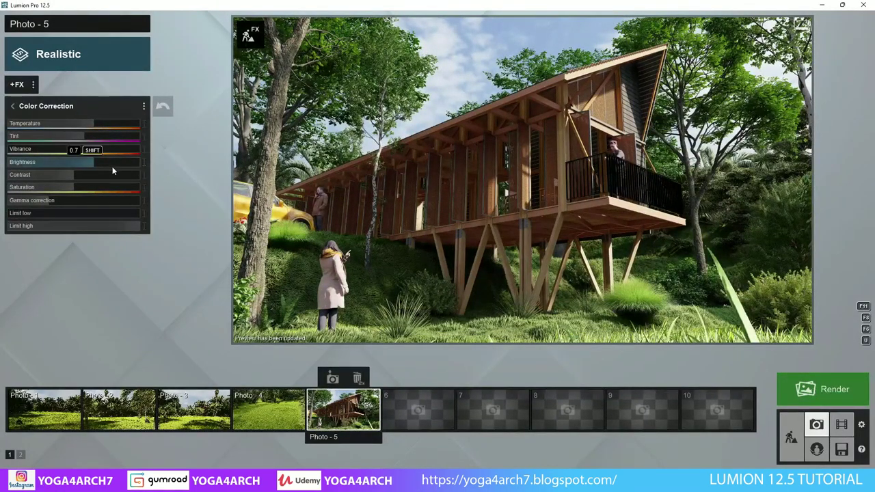
left_click_drag(133, 227, 114, 228)
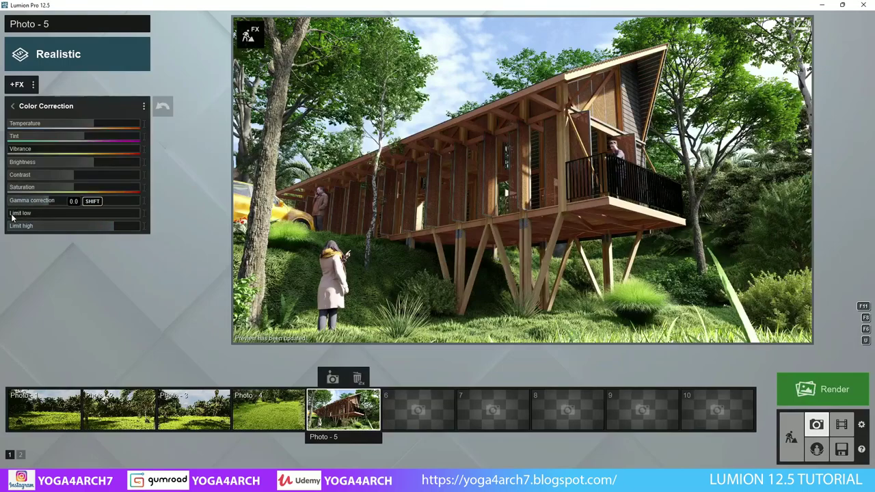
left_click_drag(13, 217, 18, 219)
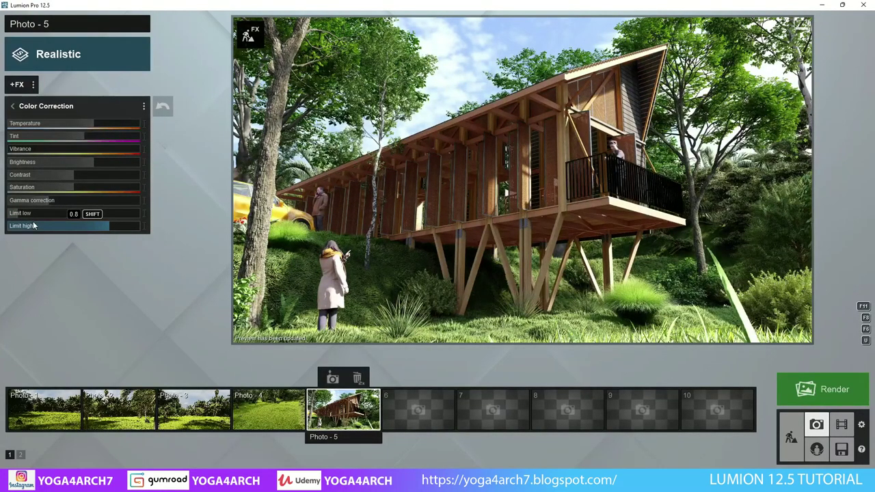
mouse_move(627, 189)
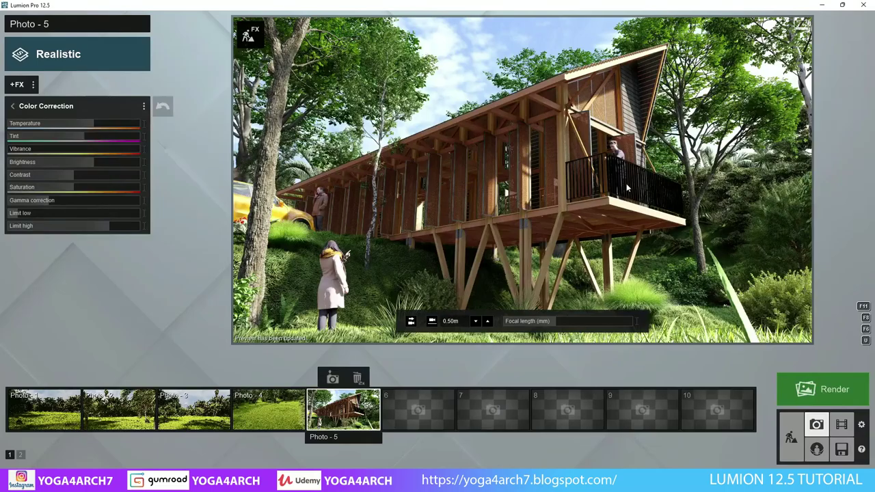
- Lower the railing's Color M06 colorization to 0.4 and reduce its gloss, save, and view Photo 5
left_click(250, 34)
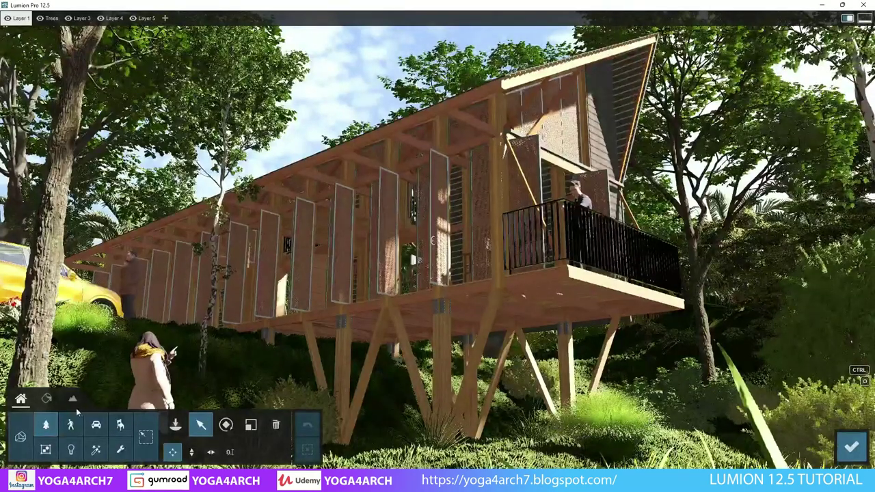
left_click(627, 264)
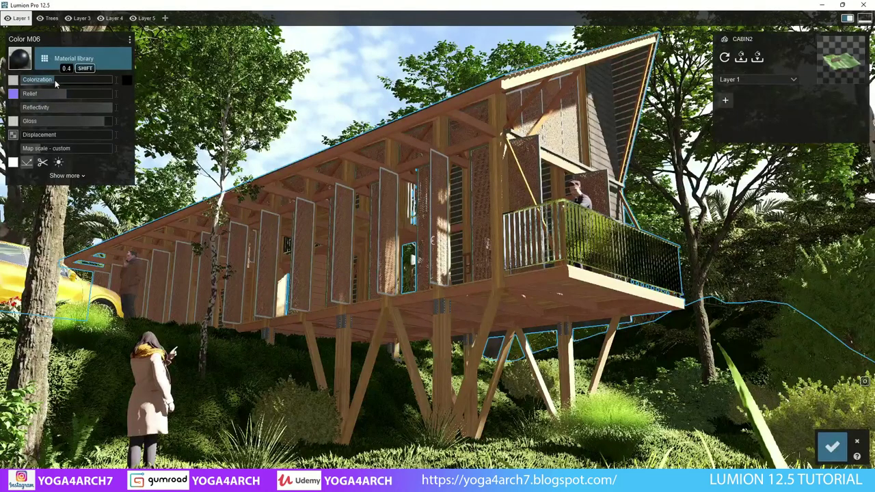
left_click_drag(82, 80, 66, 89)
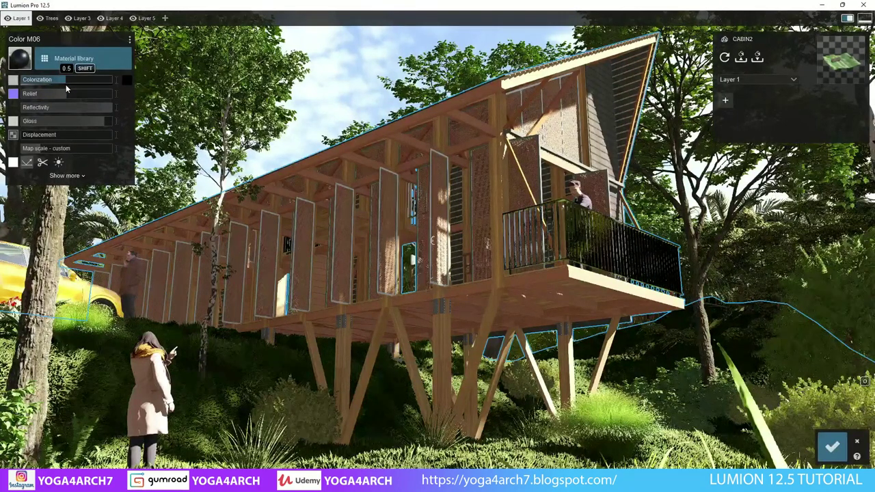
left_click_drag(99, 123, 90, 118)
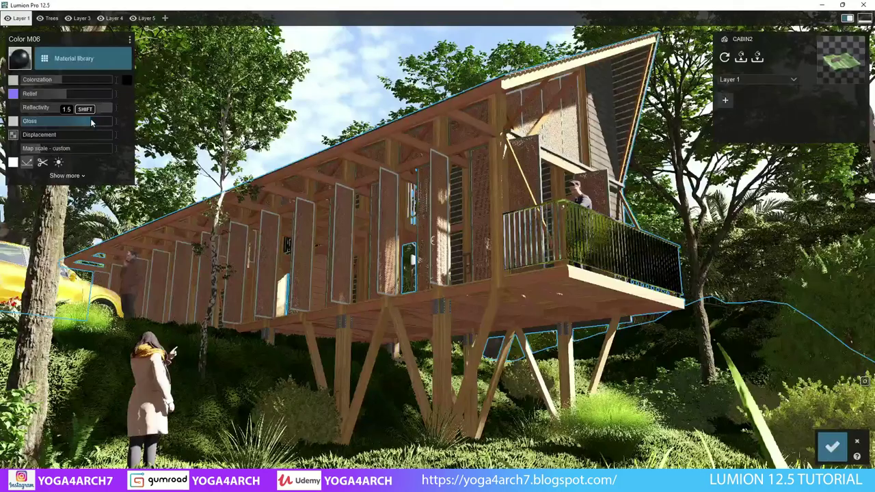
right_click_drag(582, 311, 534, 314)
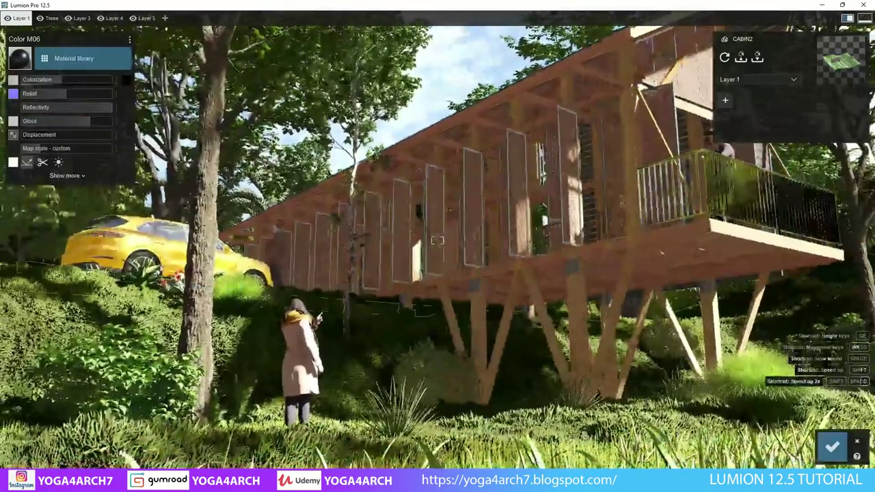
left_click(832, 447)
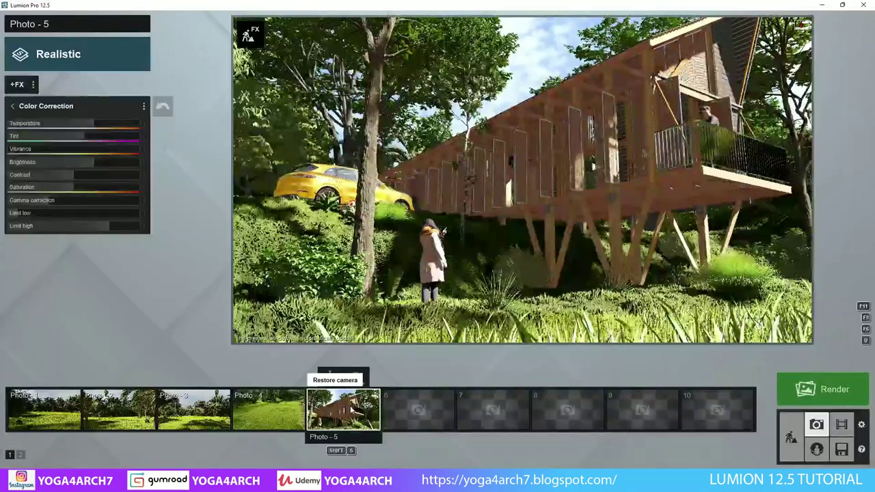
left_click(332, 378)
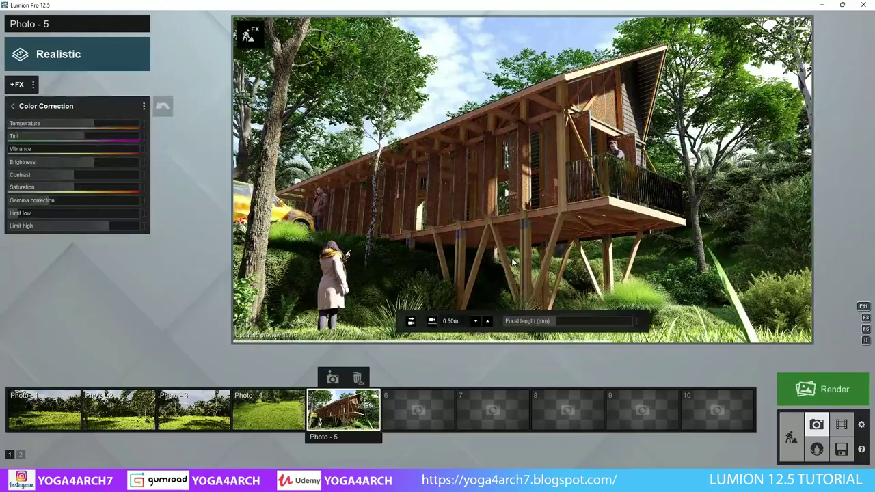
- Place the Sophie 001 backpacking girl on the slope below the cabin
left_click(790, 435)
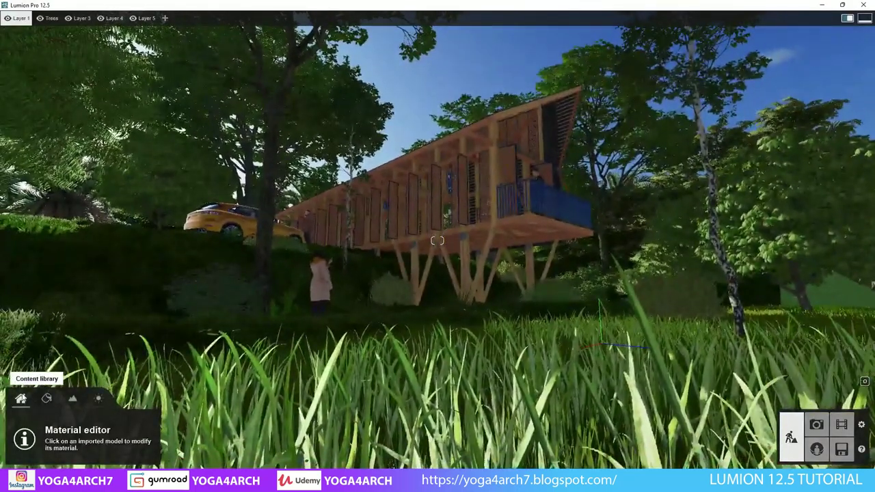
left_click(20, 399)
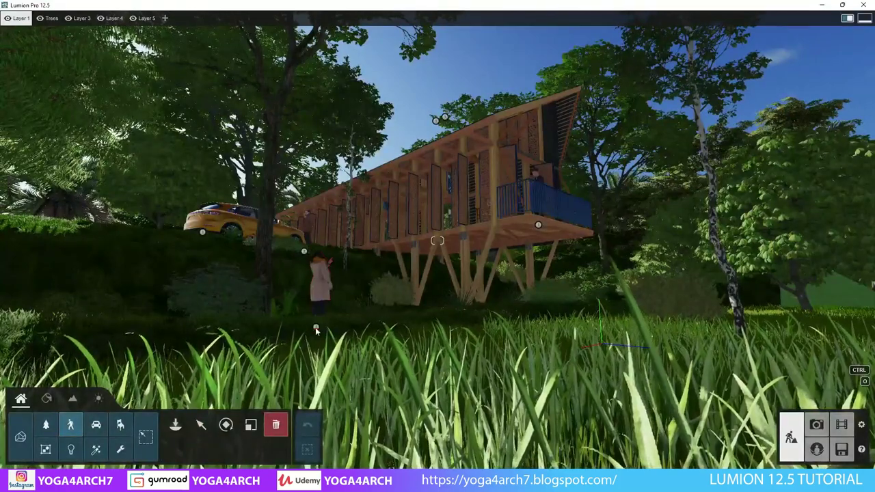
left_click(70, 424)
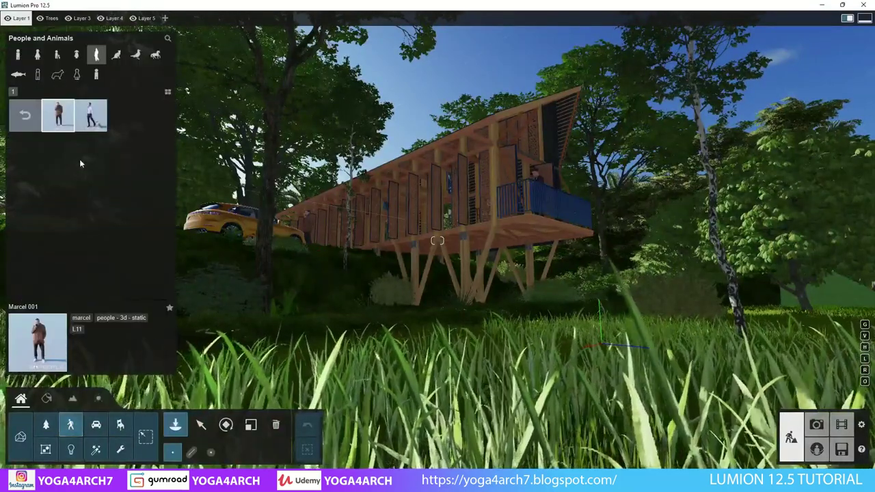
left_click(24, 118)
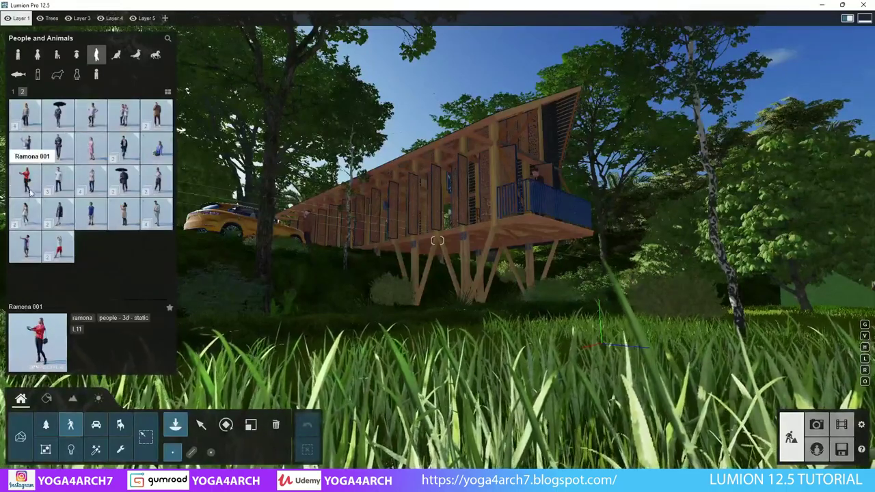
left_click(35, 226)
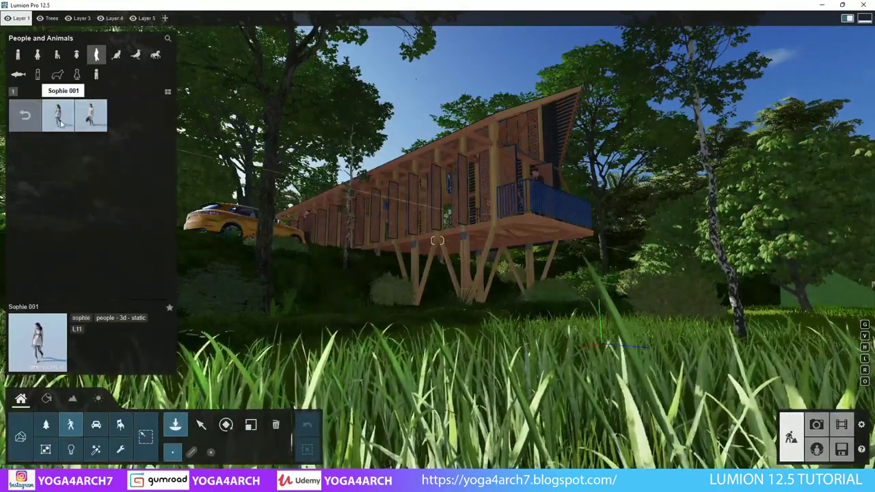
left_click(58, 115)
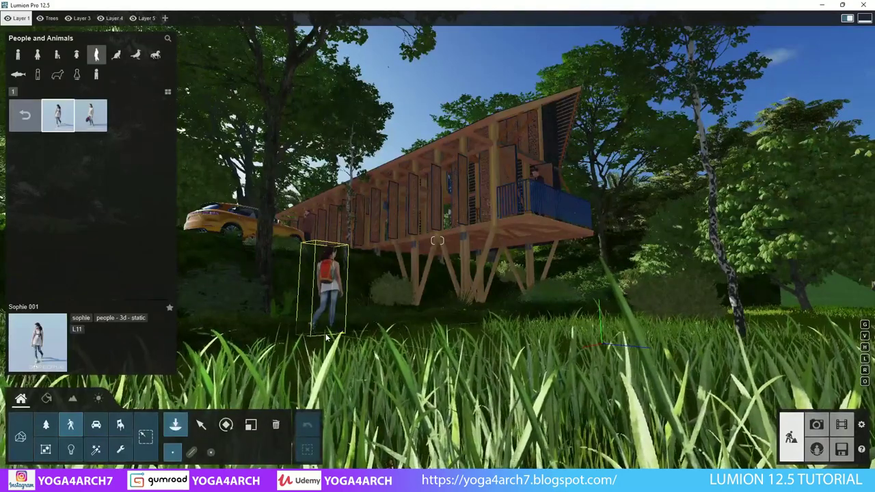
left_click(328, 335)
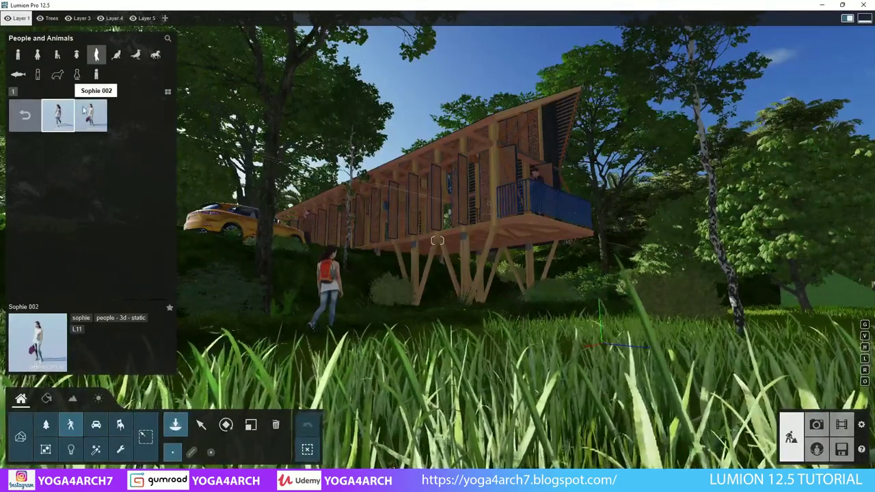
- Place the Clark 001 man beside the girl
left_click(25, 115)
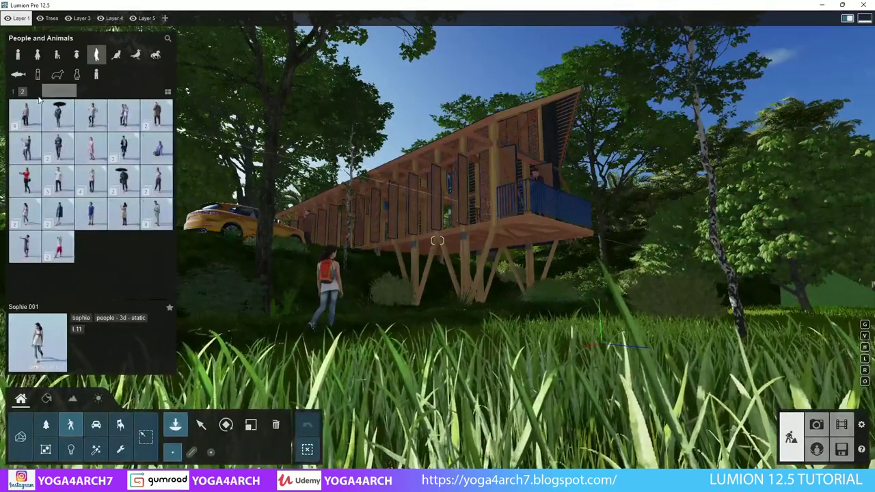
left_click(14, 91)
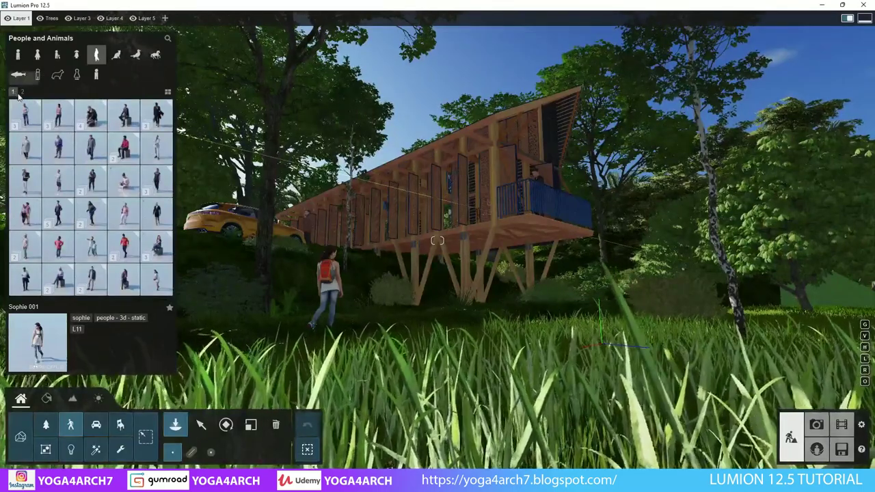
left_click(30, 188)
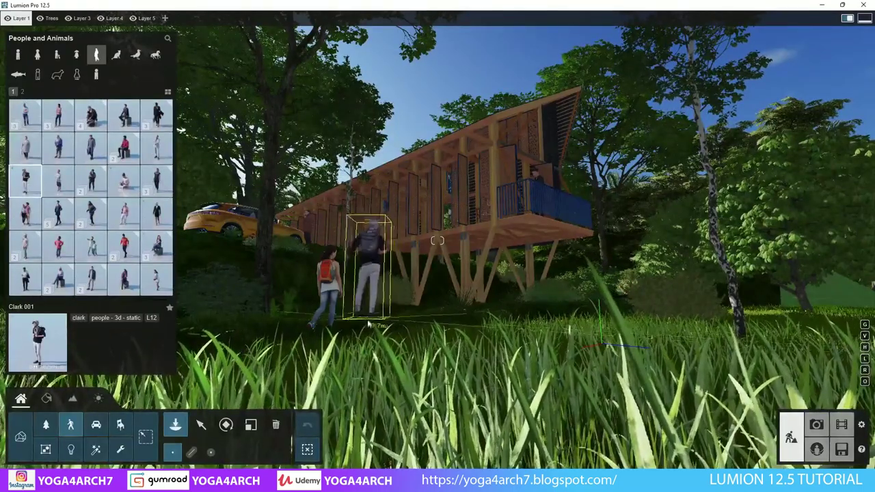
scroll(369, 322, "up", 3)
scroll(373, 316, "up", 5)
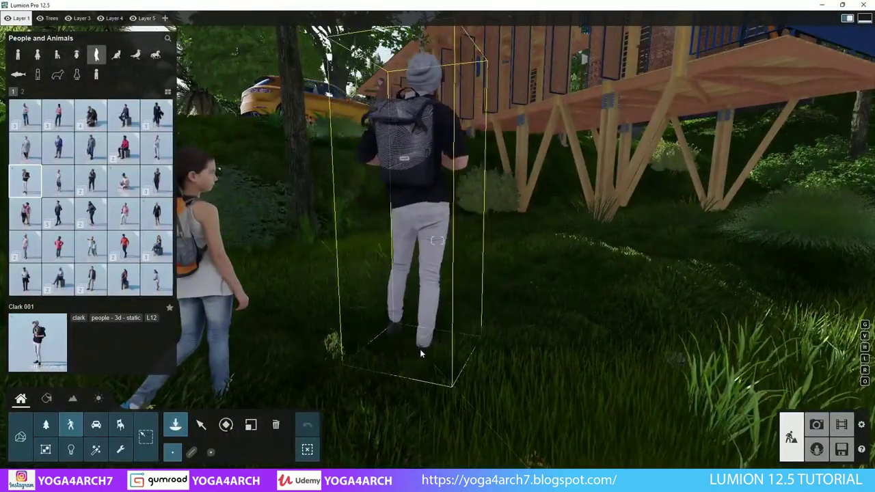
left_click(413, 354)
- Turn Clark 001 toward the camera, move him about 1.38 m toward the cabin, and preview Photo 5
left_click(225, 425)
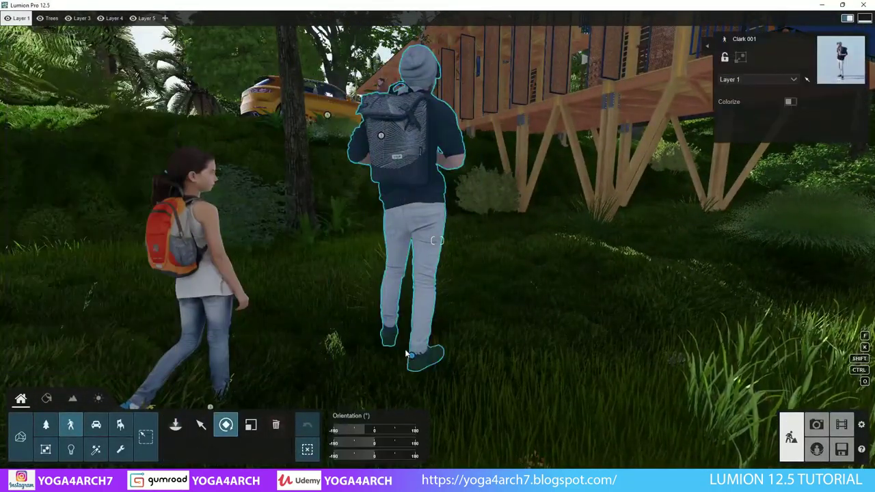
mouse_move(412, 356)
left_mouse_down()
mouse_move(366, 398)
mouse_move(332, 385)
left_mouse_up()
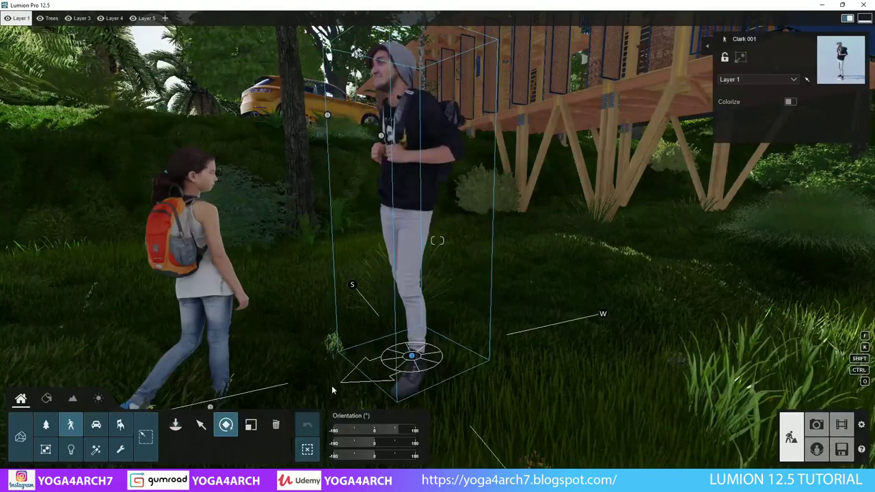
left_click(201, 425)
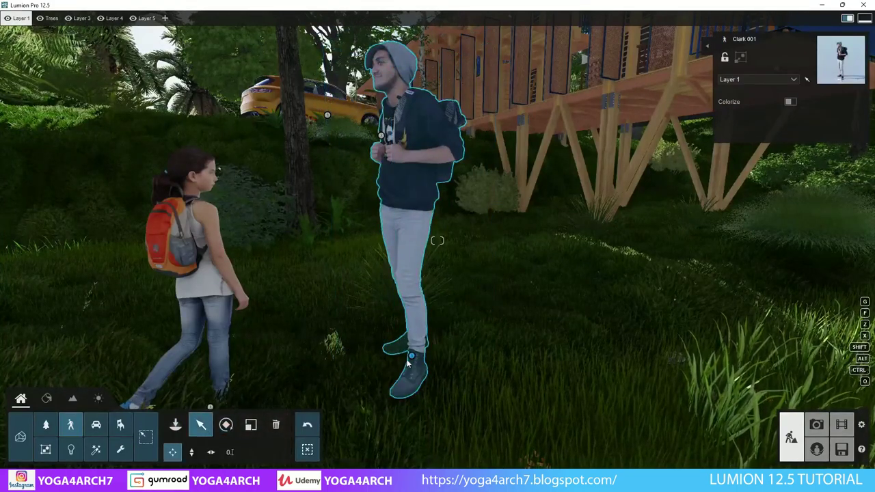
mouse_move(412, 357)
left_mouse_down()
mouse_move(497, 306)
mouse_move(481, 308)
left_mouse_up()
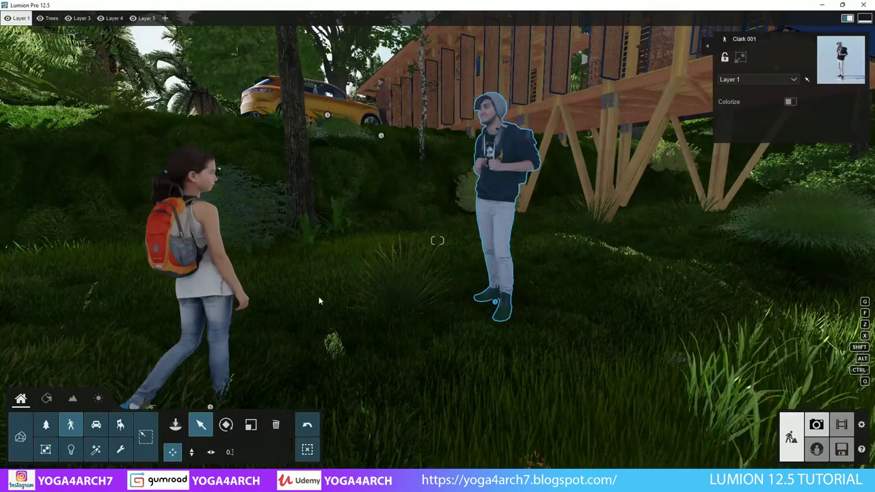
left_click(817, 424)
left_click(333, 378)
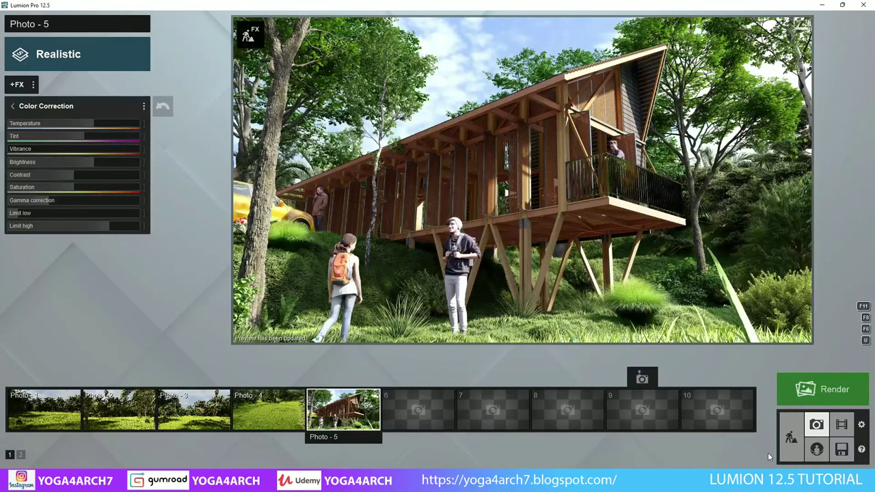
- Place a Plant 005 shrub from the fine-detail Nature plants on the grass near the stilts
left_click(792, 437)
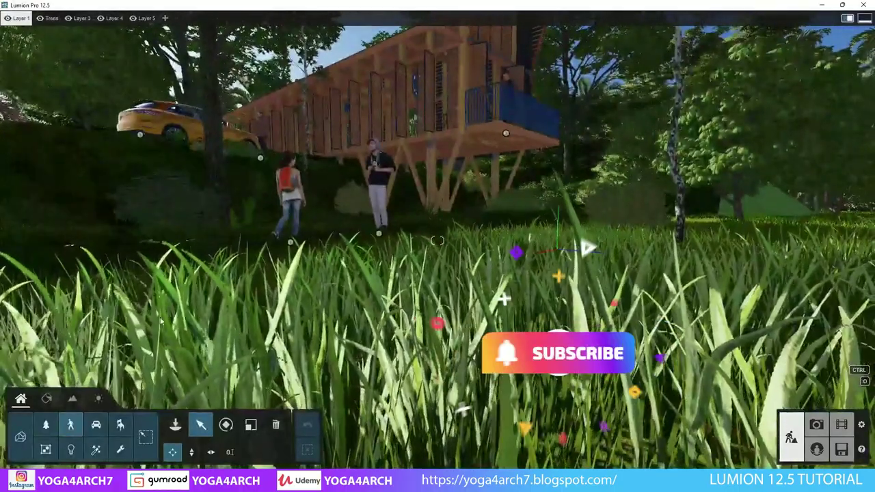
left_click(47, 426)
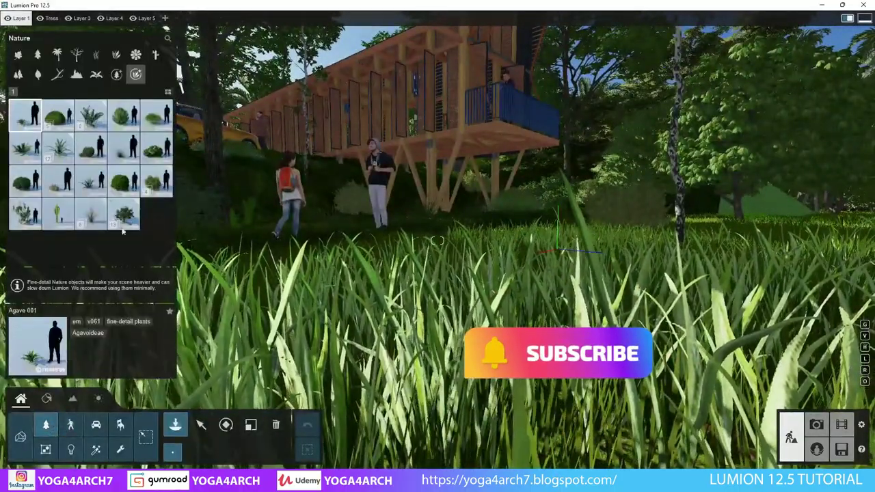
mouse_move(92, 214)
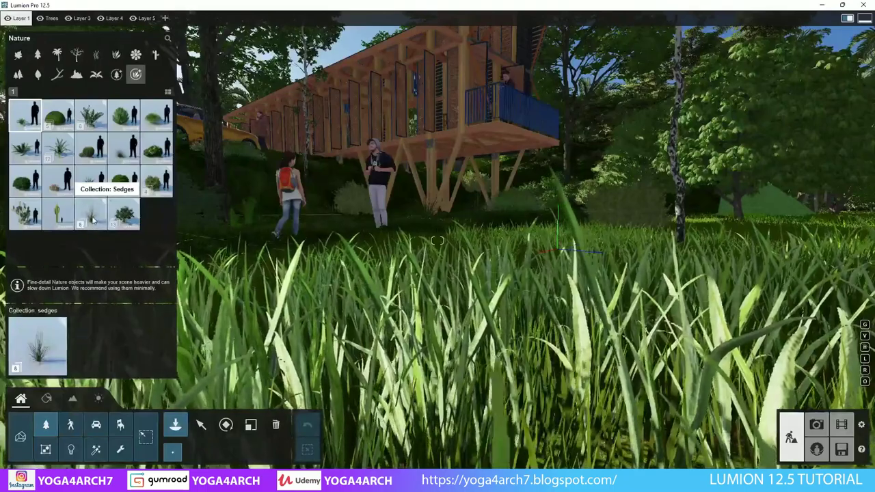
left_click(97, 225)
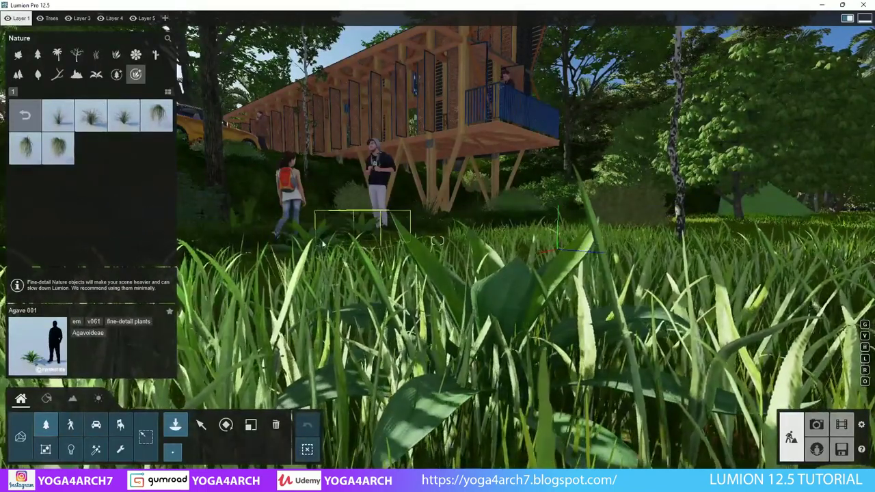
left_click(124, 115)
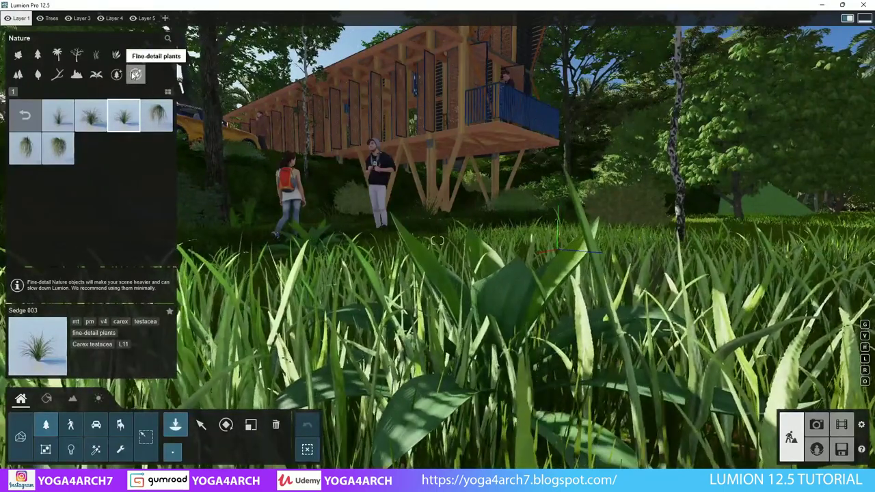
left_click(135, 74)
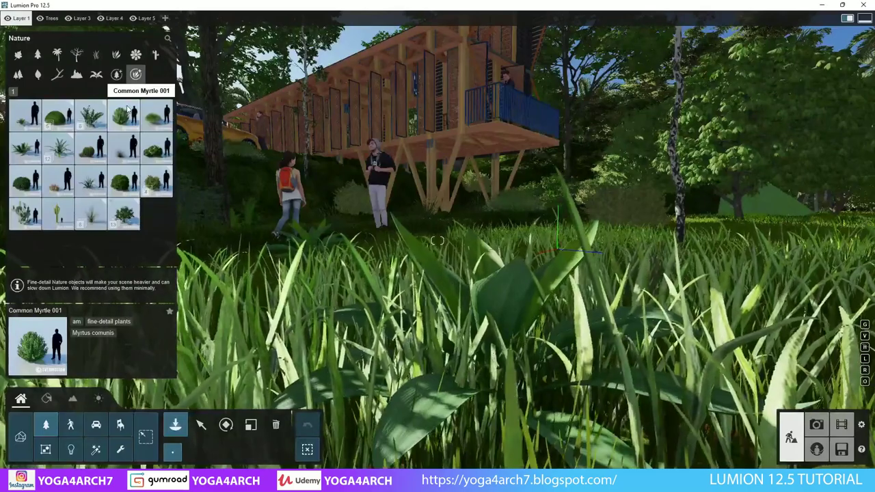
left_click(156, 180)
left_click(155, 122)
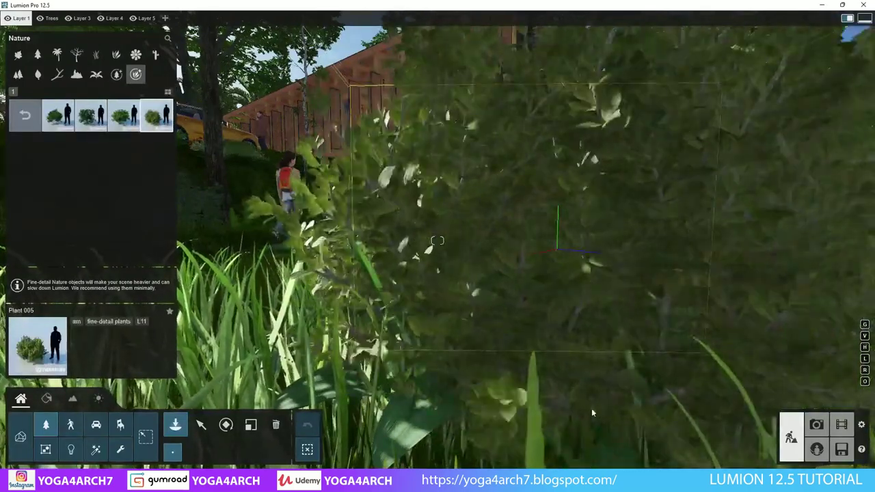
scroll(586, 371, "down", 5)
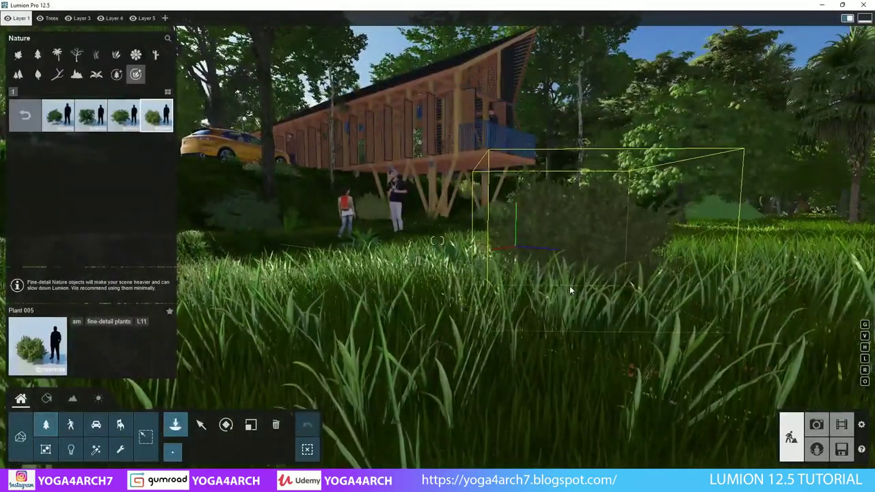
left_click(817, 424)
- Move Photo 5's camera closer to the cabin at about 0.58 m height and store it
left_click(342, 408)
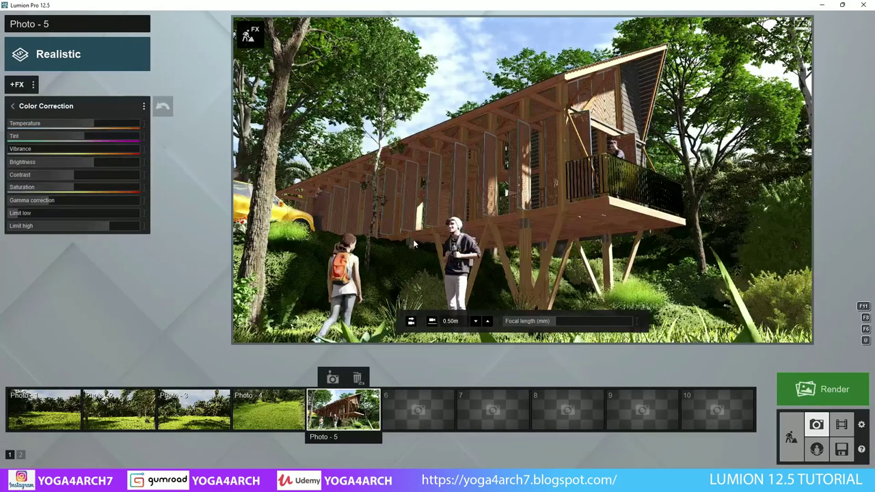
right_click_drag(433, 201, 438, 185)
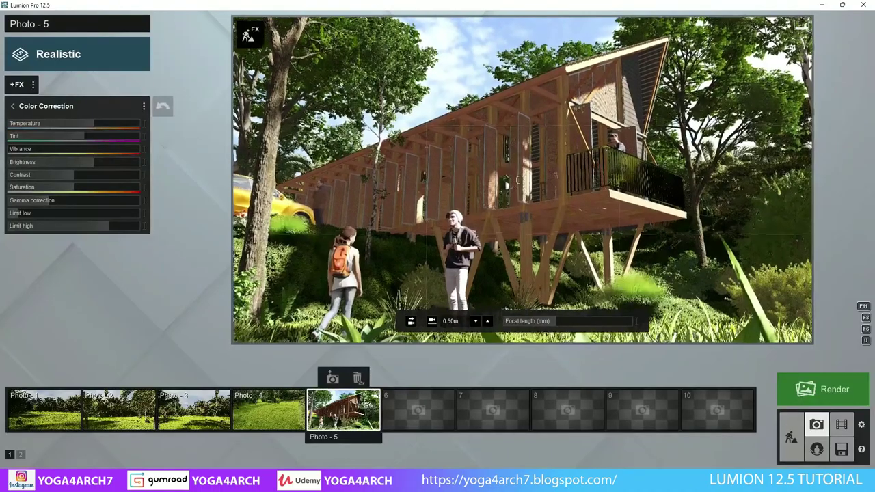
mouse_move(518, 180)
right_mouse_down()
mouse_move(509, 181)
mouse_move(522, 180)
right_mouse_up()
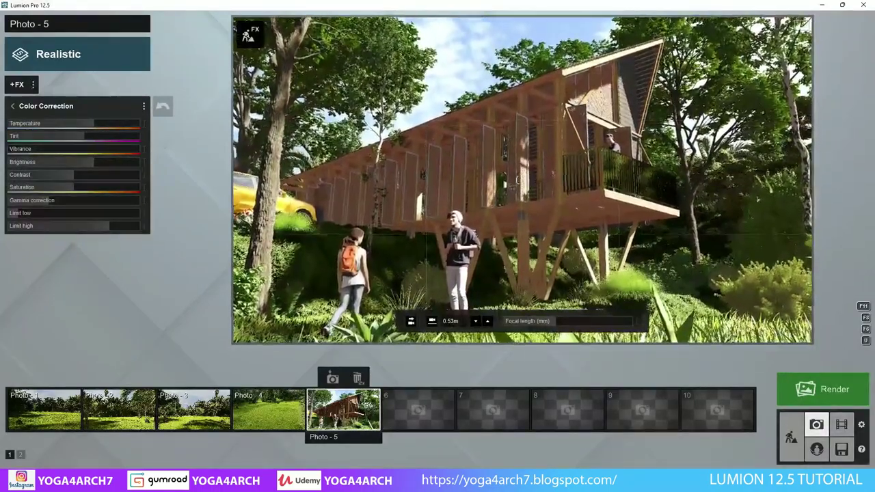
key("q")
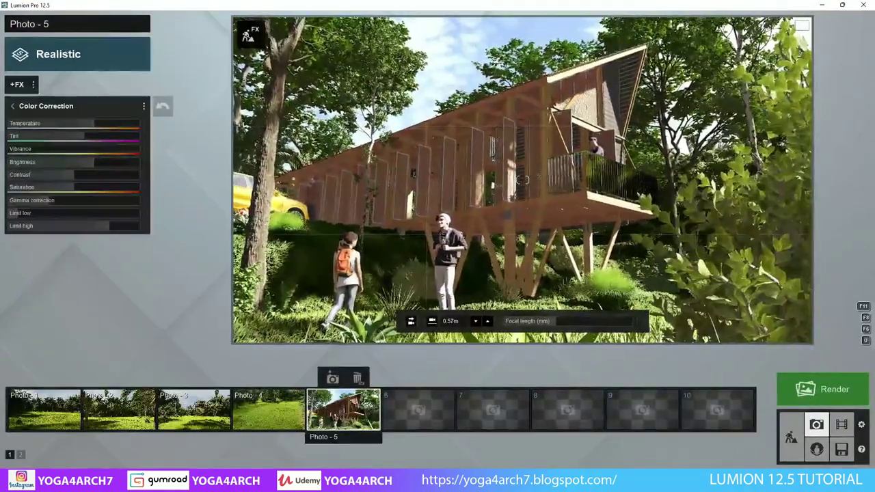
key("e")
key("q")
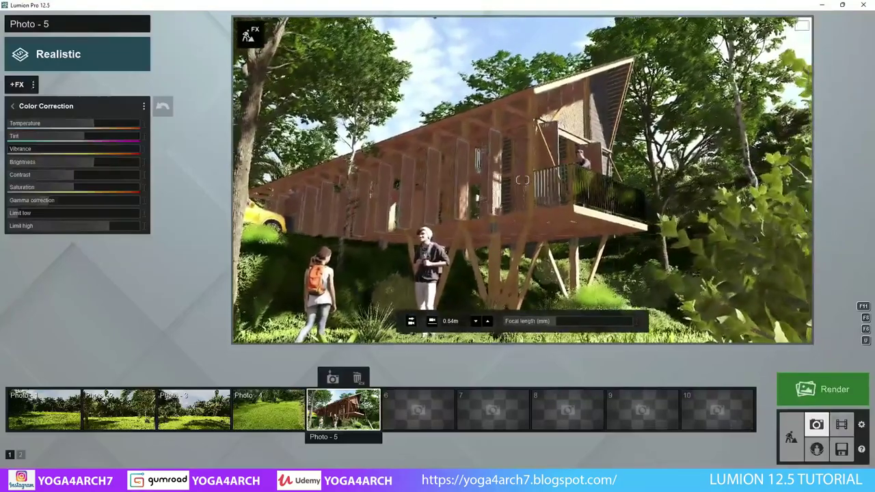
key("w")
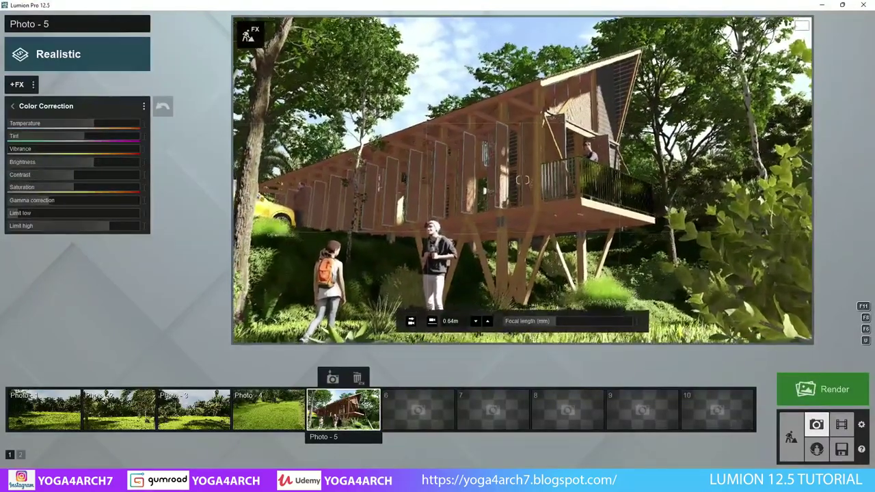
key("e")
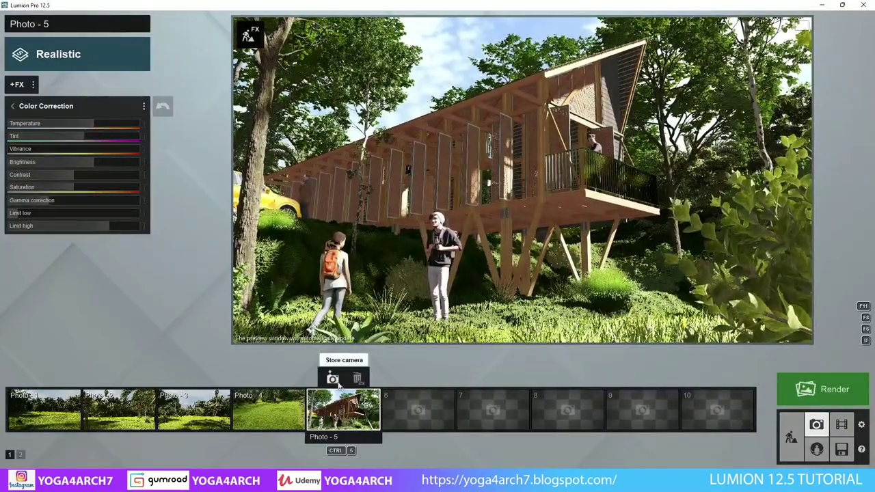
left_click(333, 380)
- Add a Depth of Field effect with blur amount around 14 and an adjusted focus distance
left_click(21, 85)
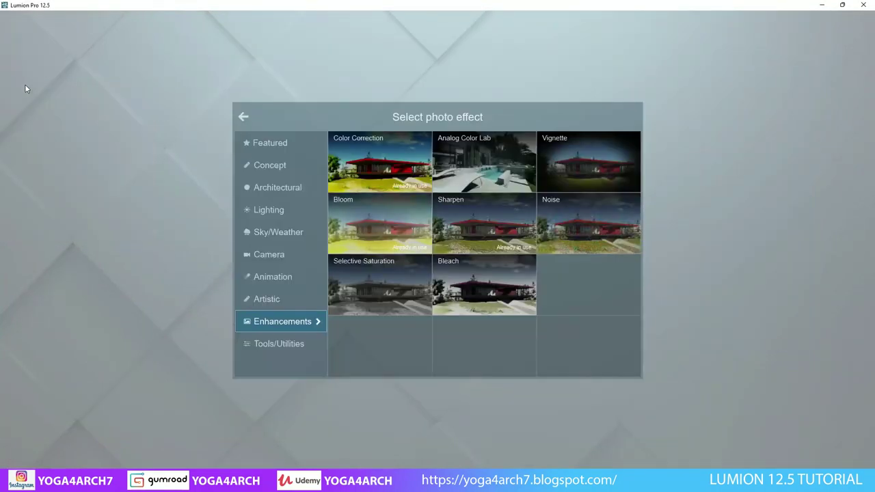
left_click(267, 254)
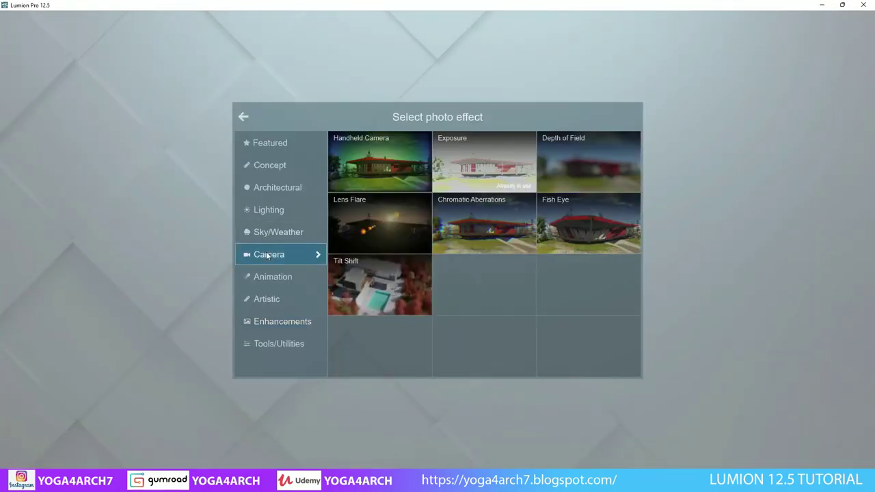
left_click(583, 156)
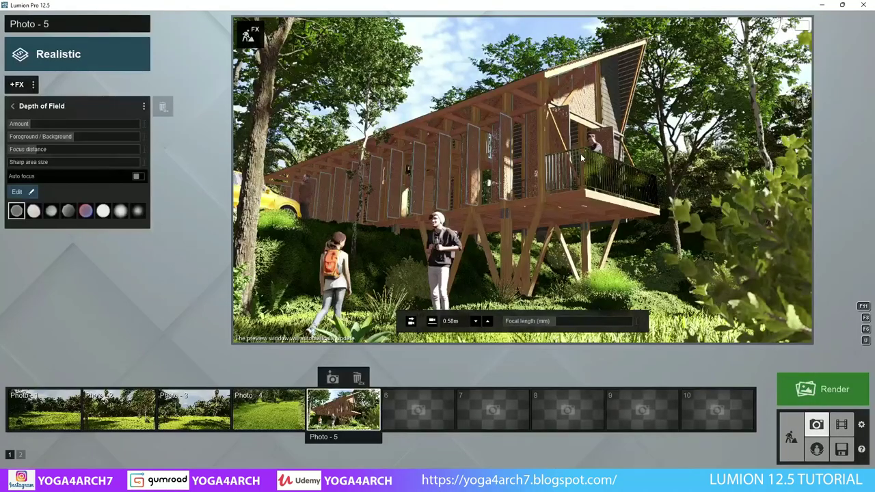
left_click(24, 191)
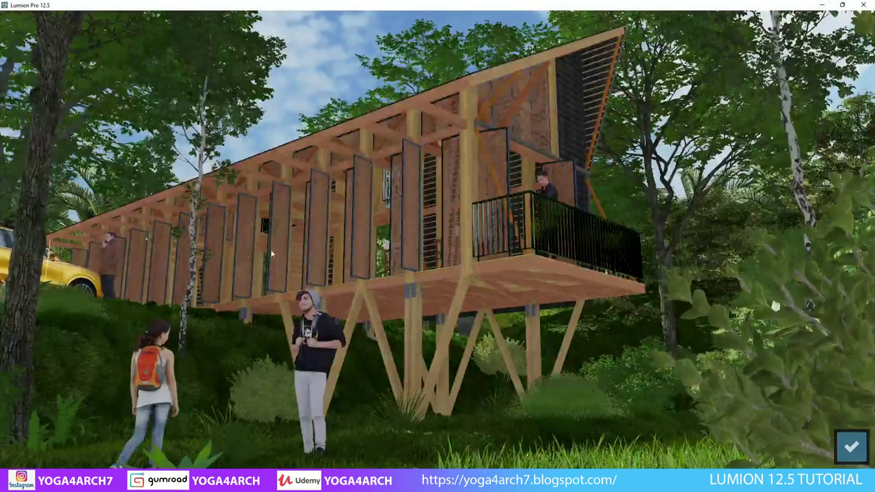
left_click(851, 446)
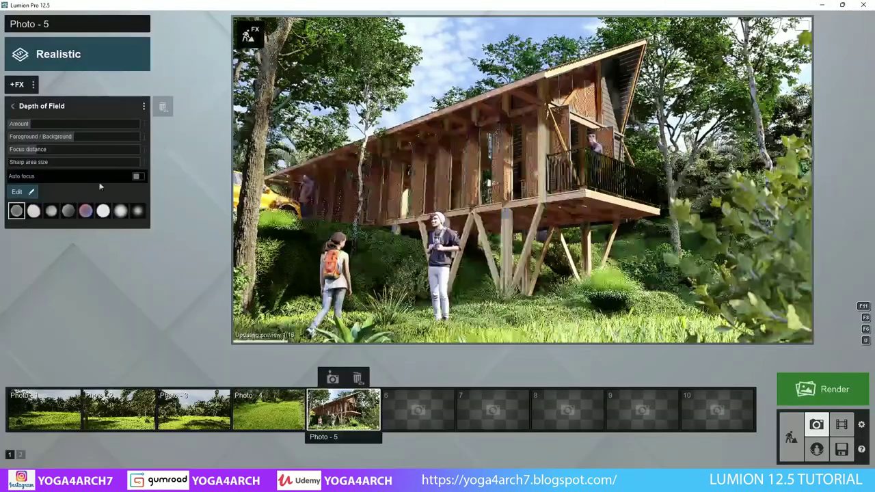
left_click_drag(31, 123, 44, 120)
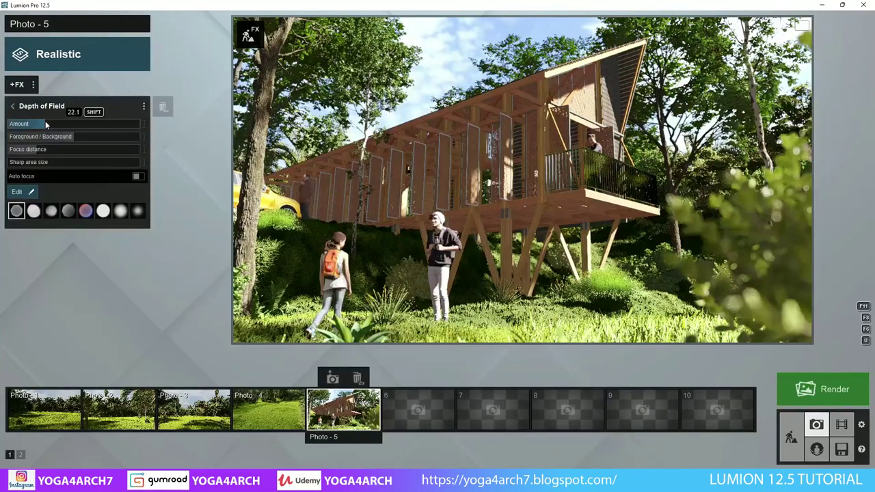
left_click_drag(45, 121, 43, 117)
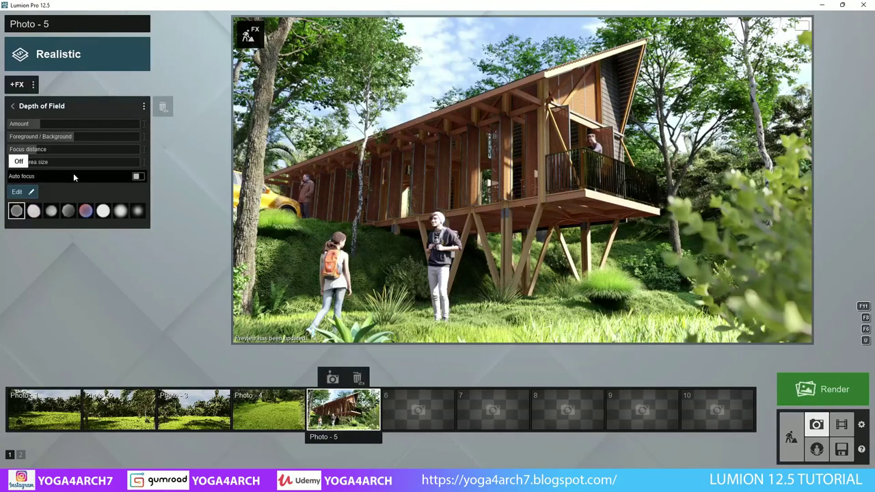
left_click_drag(14, 167, 42, 164)
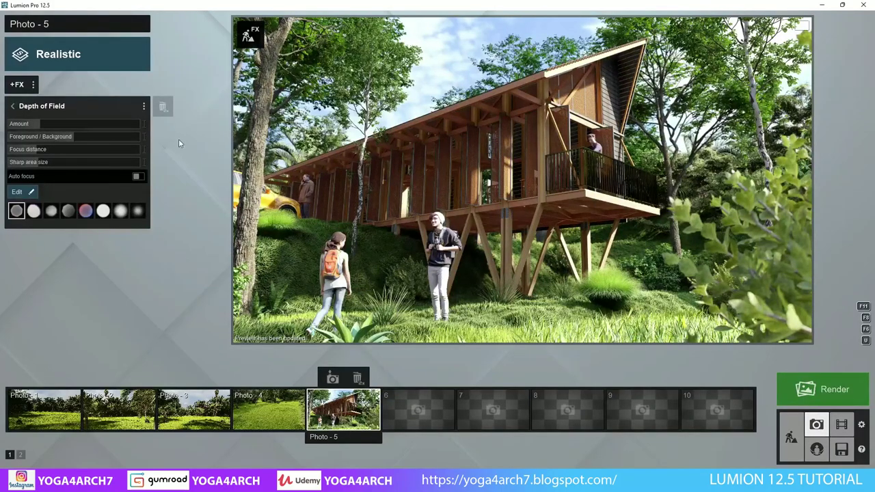
left_click_drag(38, 123, 37, 123)
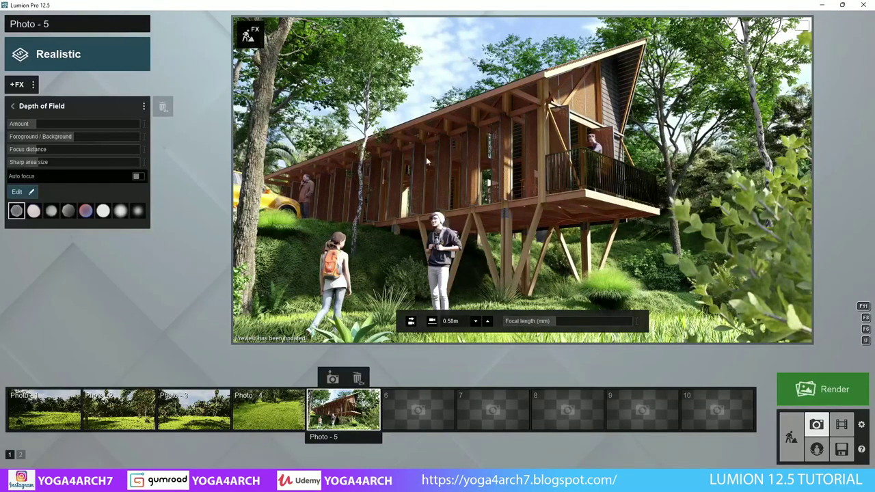
left_click(250, 43)
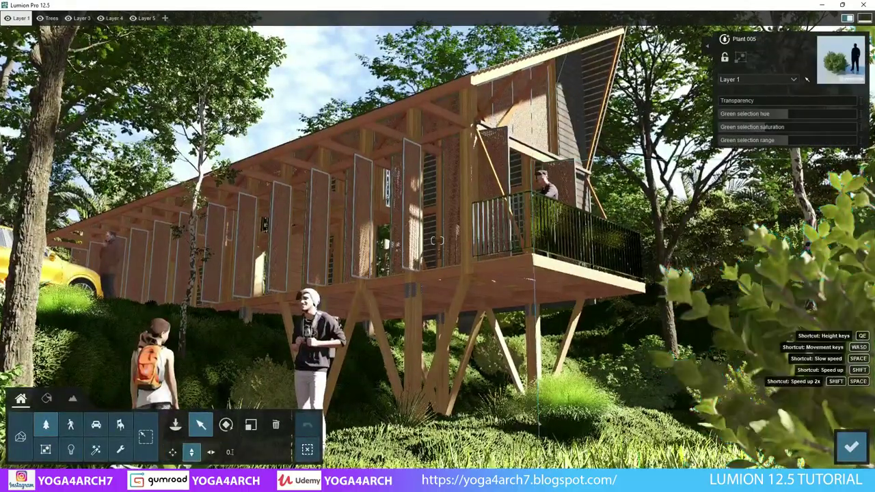
scroll(588, 272, "up", 10)
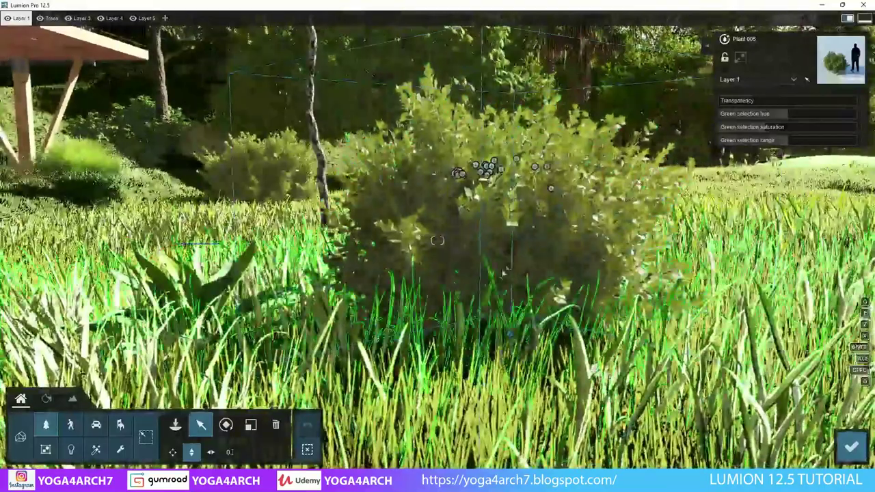
left_click(509, 342)
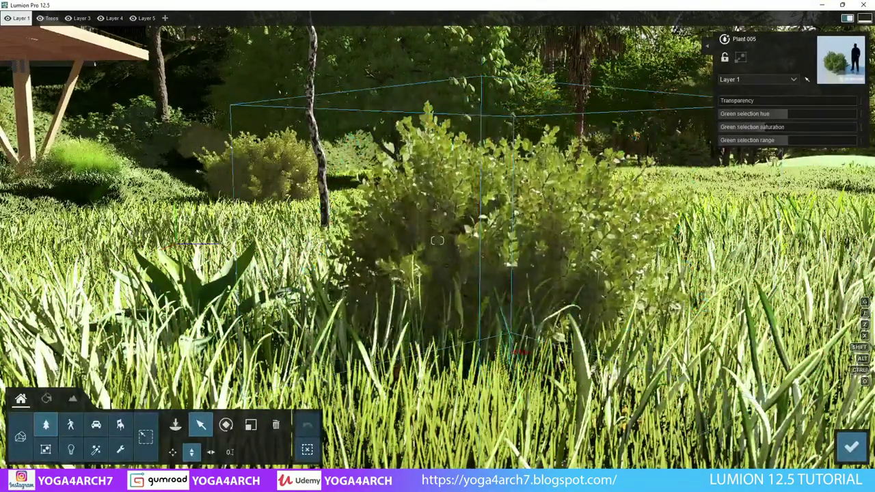
left_click(851, 446)
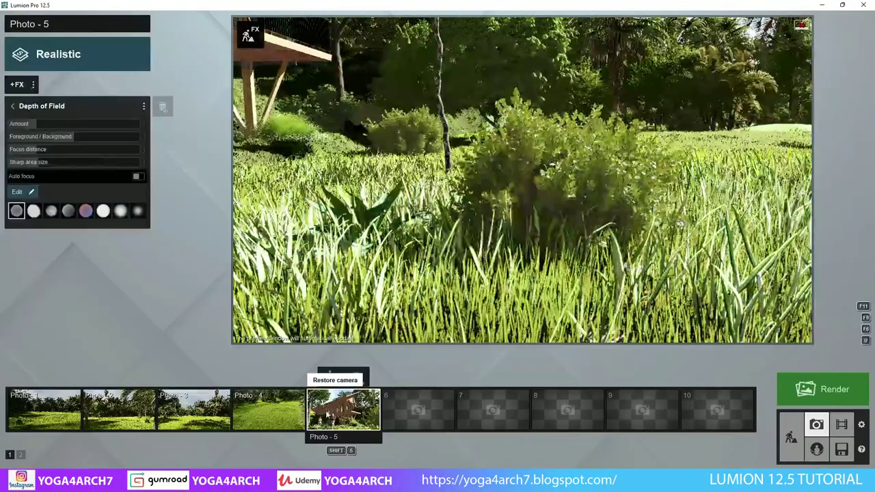
left_click(342, 409)
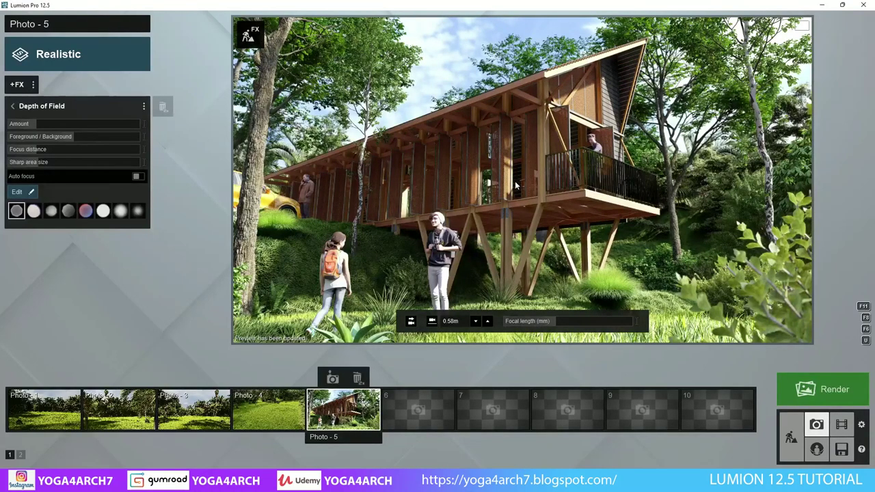
- Render Photo 5 at Print size 3840x2160 and save it as a JPG named image
left_click(840, 385)
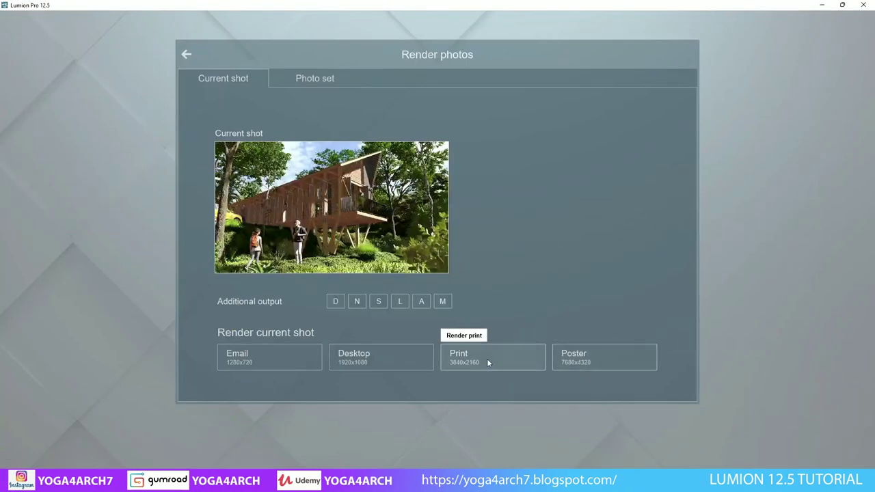
left_click(504, 365)
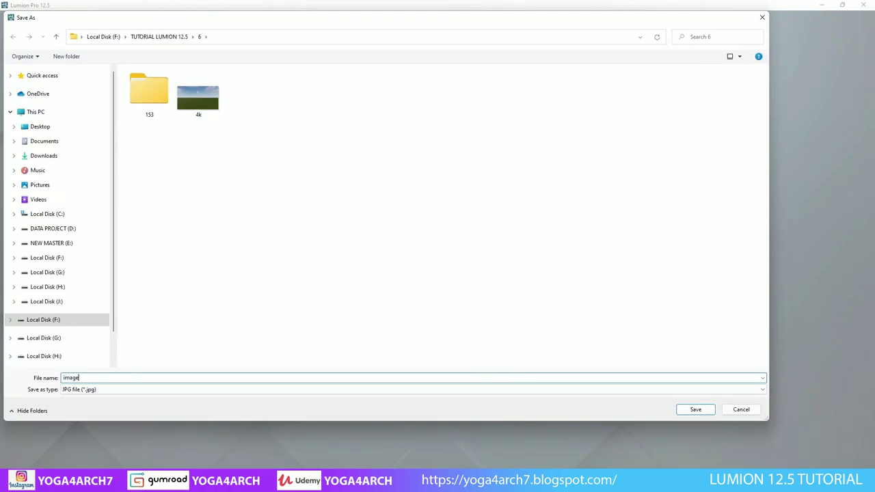
key("Return")
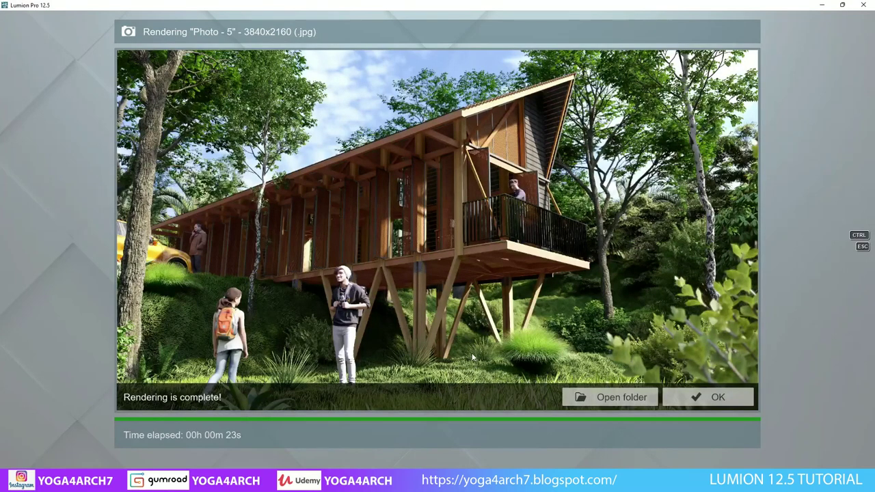
- Close the render and nudge the Japanese Maple M RT tree's colour shift up slightly
left_click(708, 398)
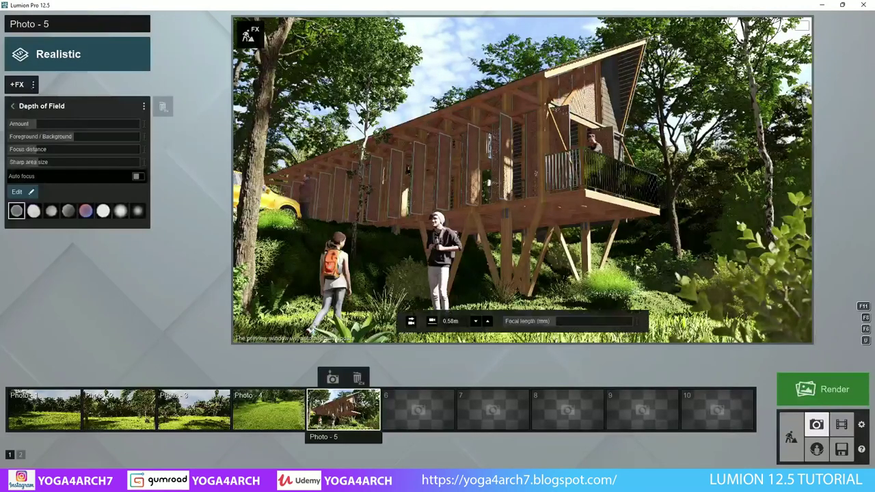
left_click(791, 436)
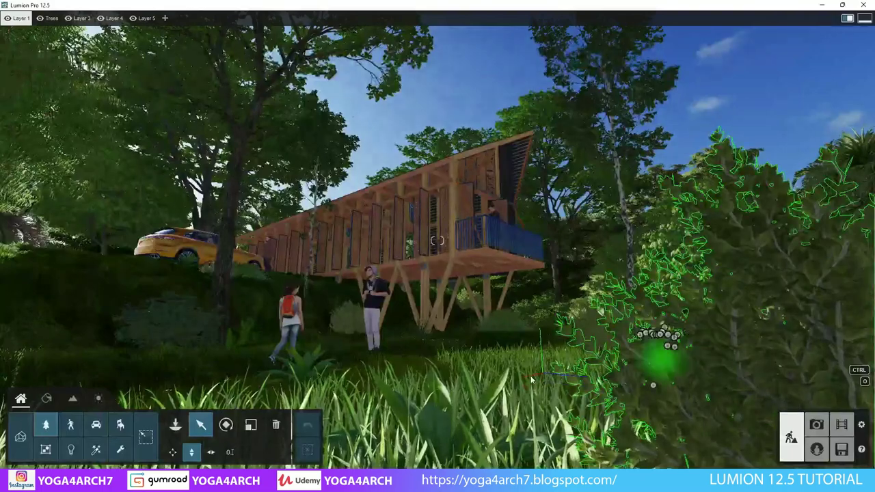
left_click(172, 452)
left_click(536, 119)
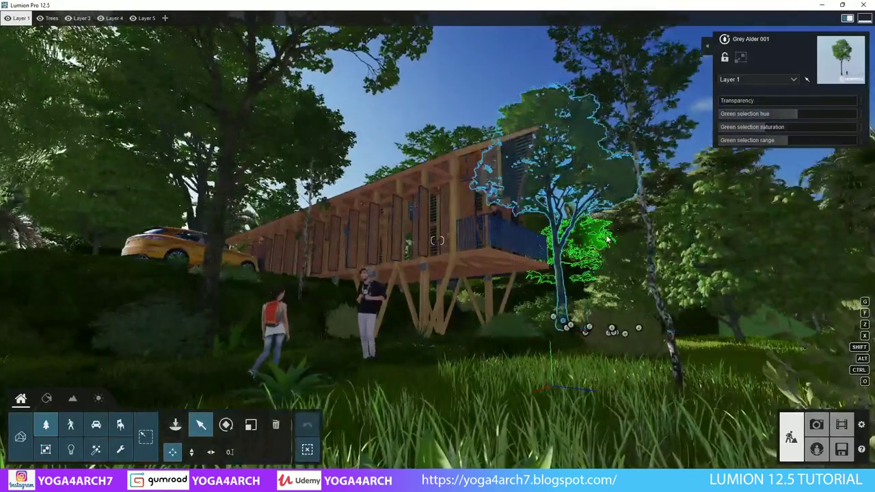
left_click(623, 236)
mouse_move(794, 113)
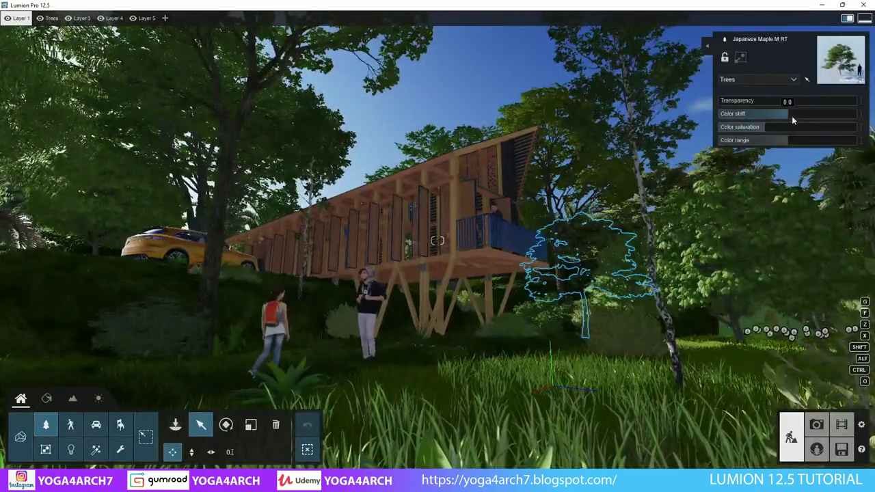
left_click_drag(815, 113, 817, 114)
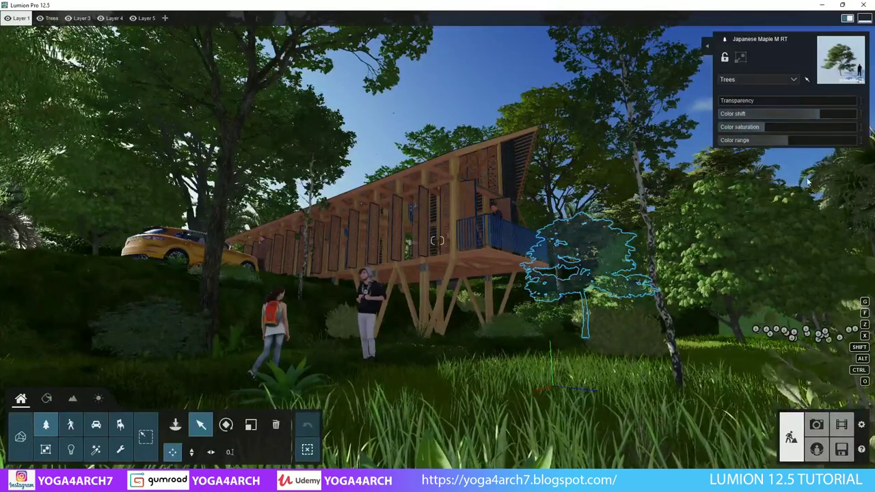
key("e")
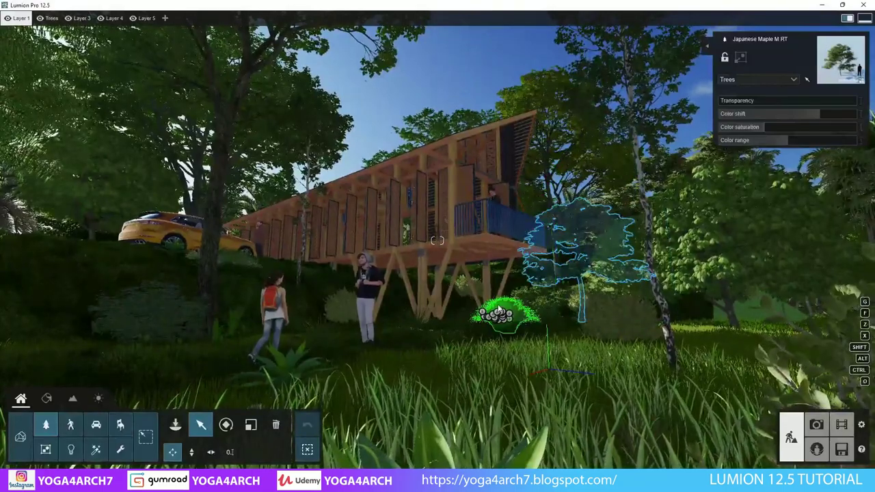
left_click(499, 313)
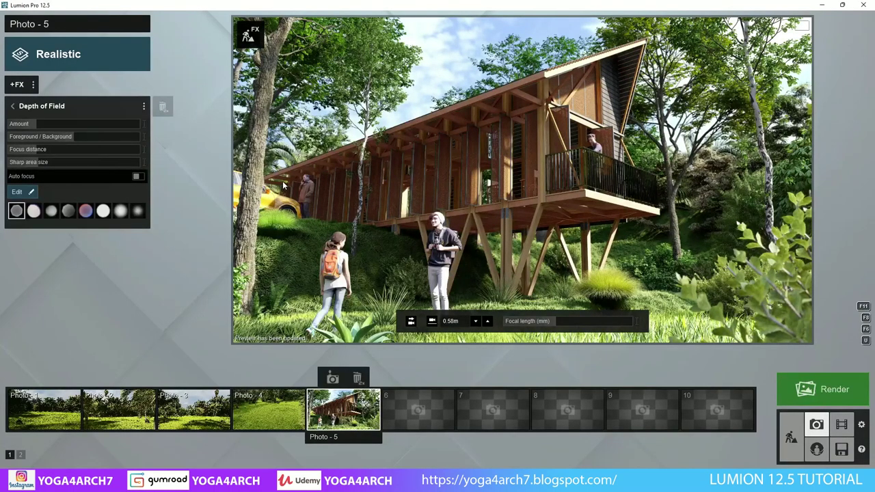
- Raise the Color Correction Limit high value to 0.9
mouse_move(89, 124)
left_click(11, 104)
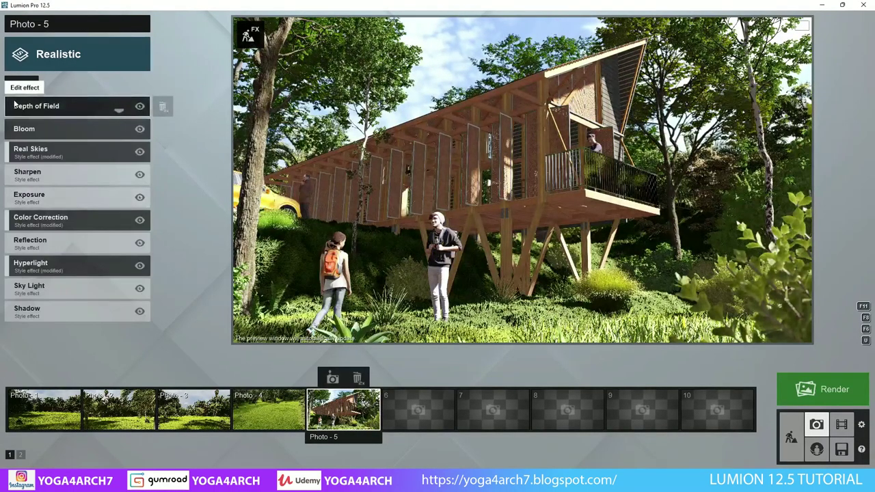
left_click(18, 217)
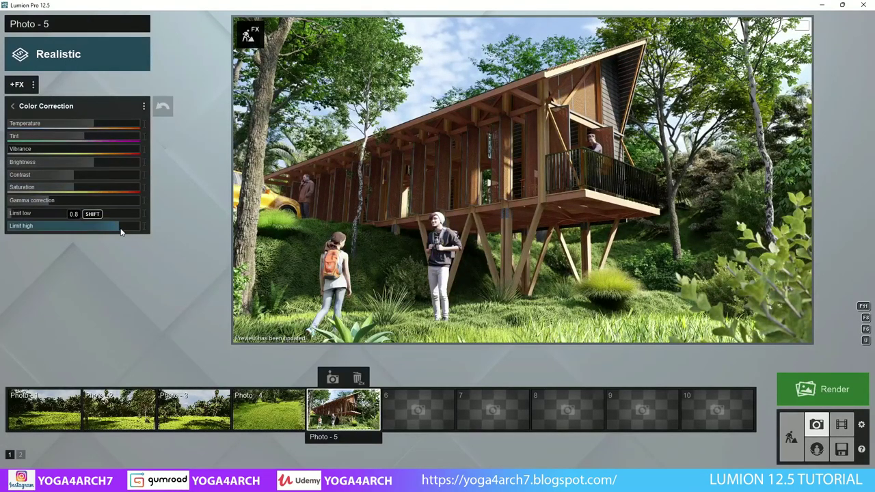
left_click_drag(120, 233, 123, 232)
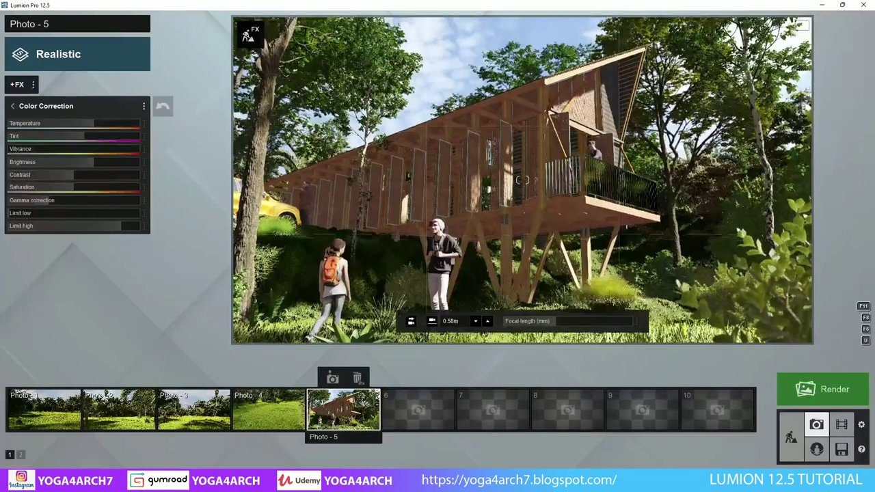
- Tilt the camera to lower the cabin in frame, store it on Photo 5, and start a print-size render
mouse_move(522, 180)
right_mouse_down()
mouse_move(521, 165)
mouse_move(521, 190)
right_mouse_up()
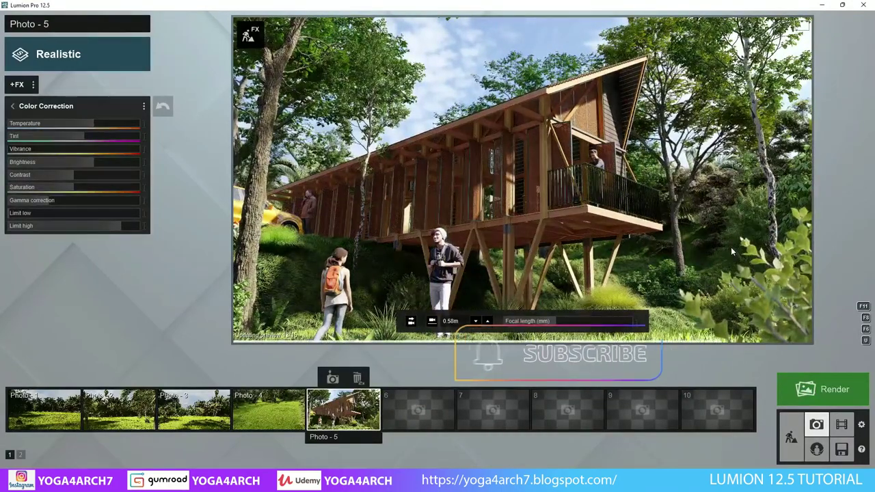
right_click_drag(715, 243, 715, 239)
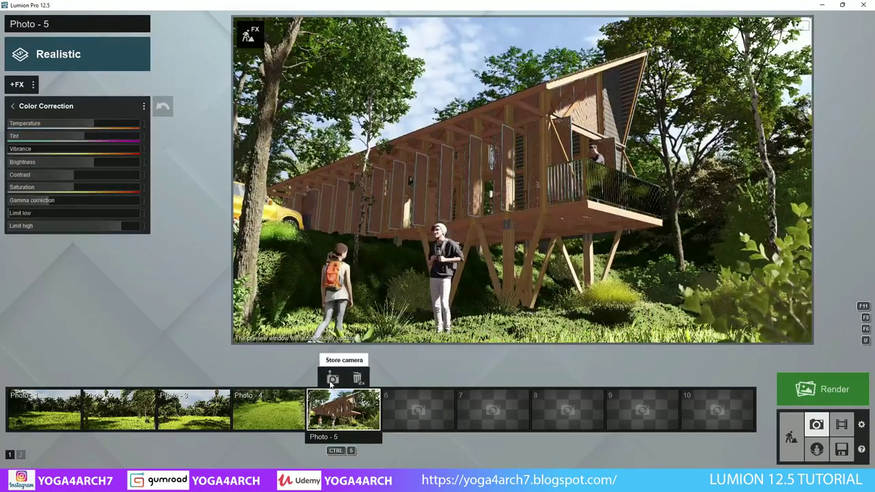
left_click(333, 379)
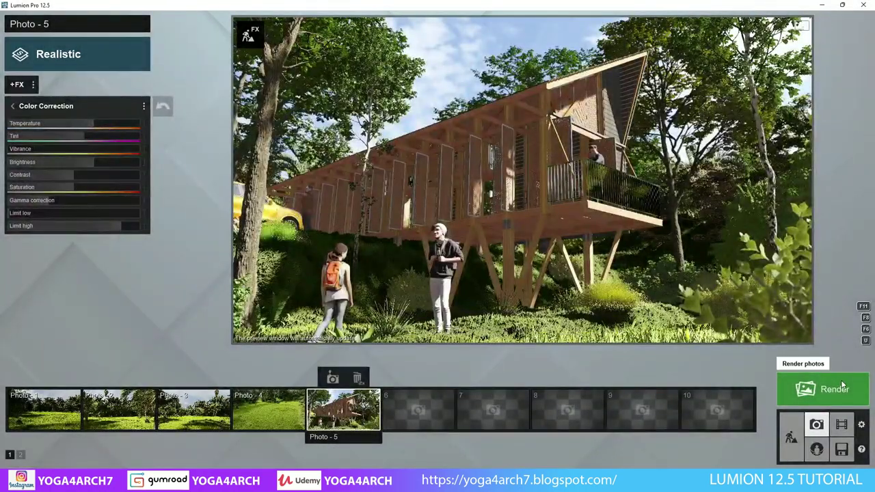
left_click(823, 389)
left_click(504, 358)
type("FINAL IMAGE")
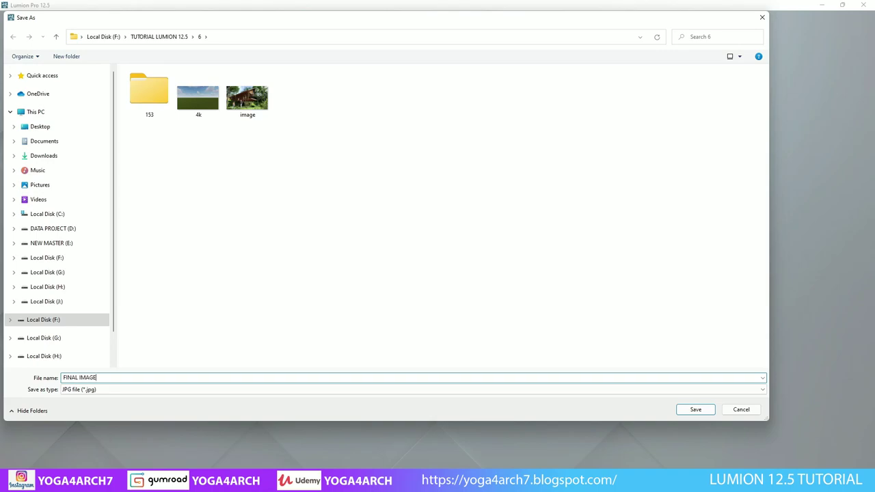
- Confirm the file name in folder 6 to render Photo 5 as a 3840x2160 JPG
key("Return")
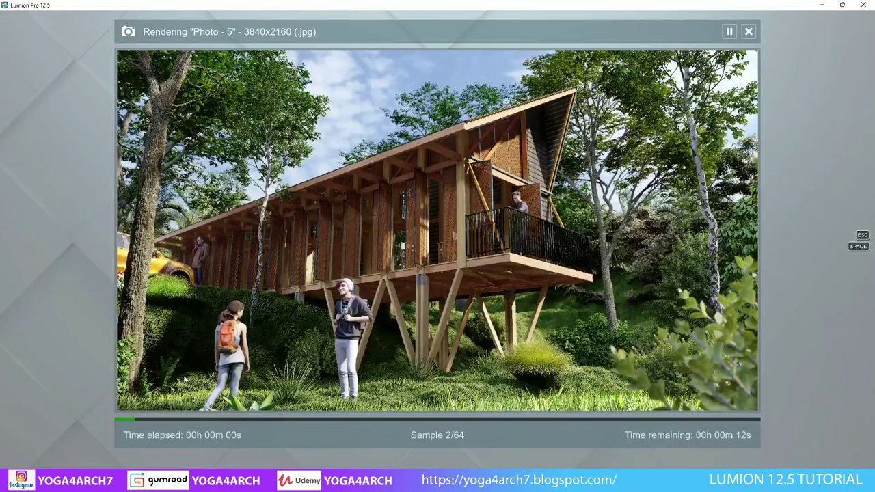